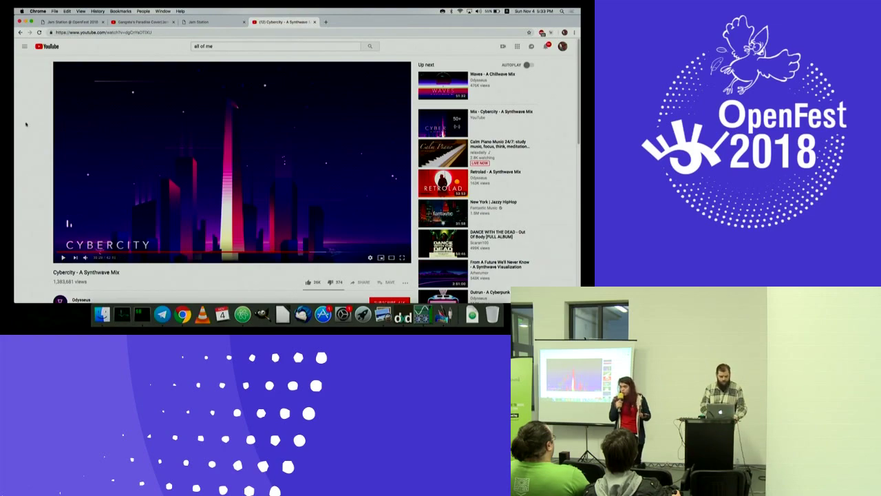
Switch from the YouTube synthwave mix to the 'Jam Station @ OpenFest 2018' slides tab
{"action": "left_click", "coordinate": [58, 23]}
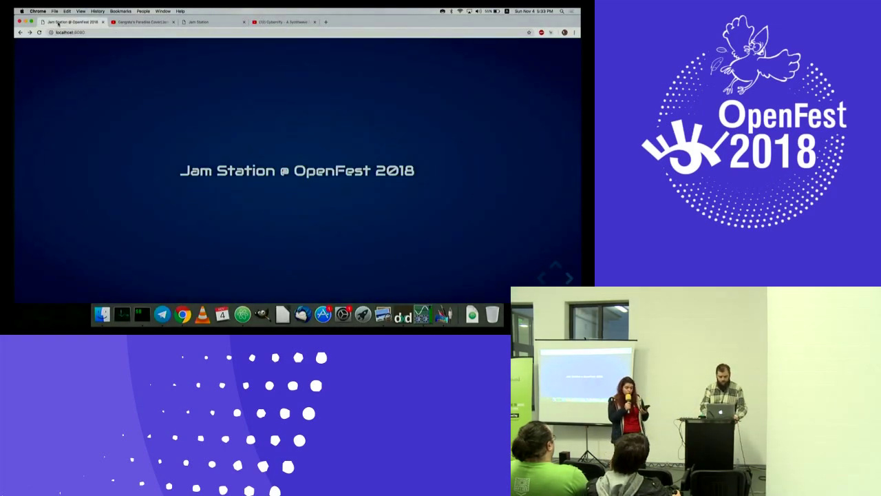
Zoom the slide page in to 125% so the title slide reads larger
{"action": "key", "text": "super+equal"}
{"action": "key", "text": "super+equal"}
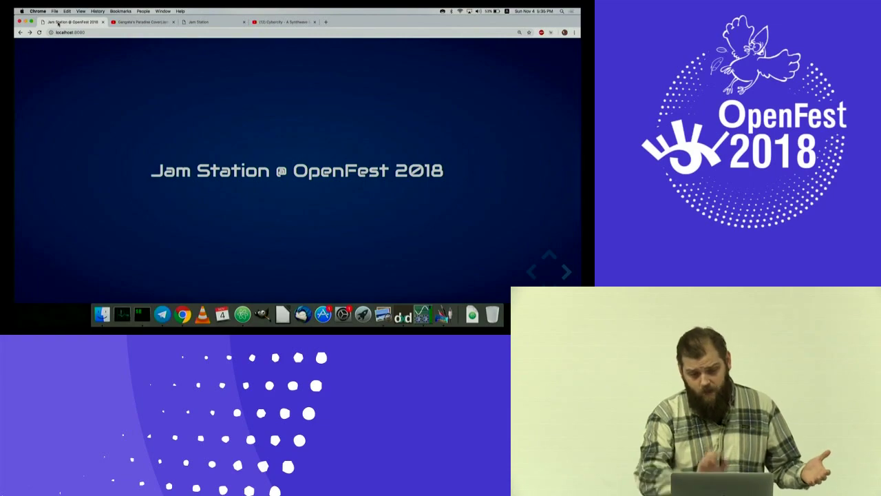
Advance from the title slide to the Motivation slide
{"action": "key", "text": "Right"}
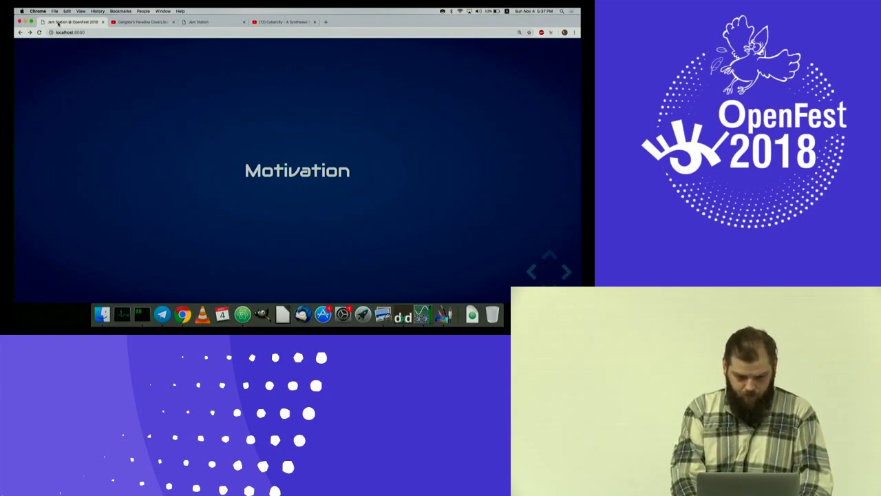
Step past the Use Cases slide on to the MIDI Parties slide
{"action": "key", "text": "Right"}
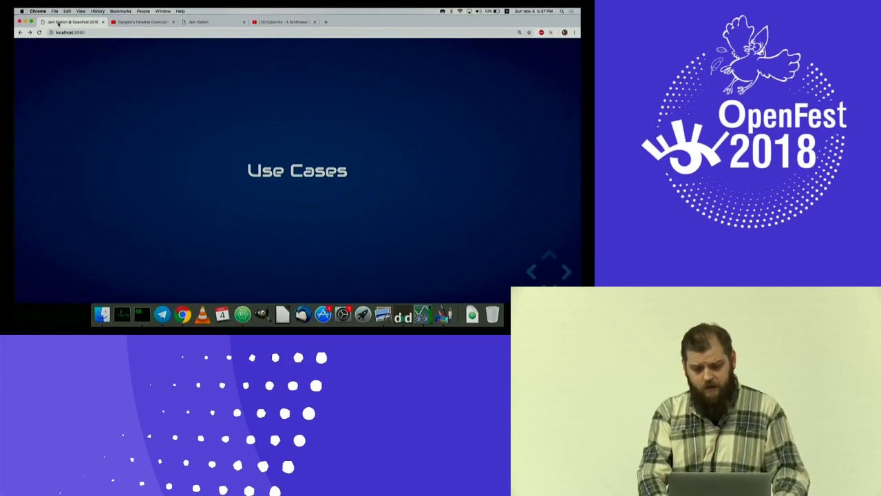
{"action": "key", "text": "Right"}
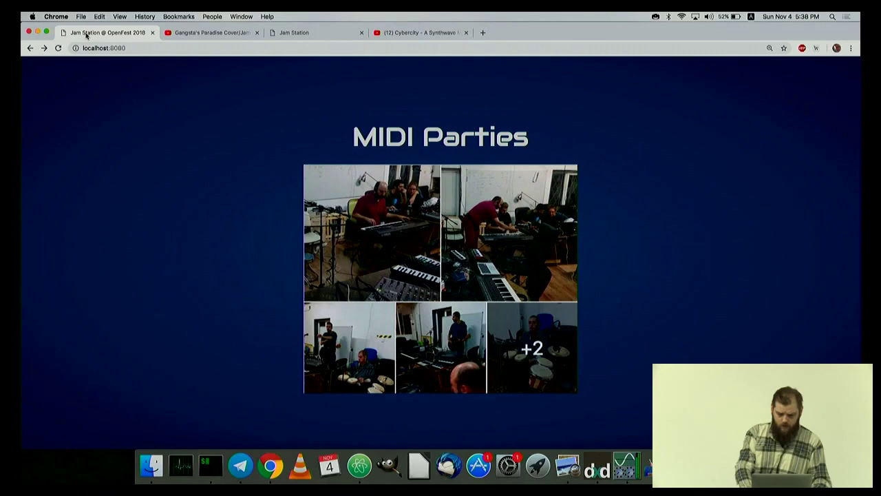
Advance to the Jammin' at a Beer up slide and play the Gangsta's Paradise jam video from the start at full volume
{"action": "key", "text": "Right"}
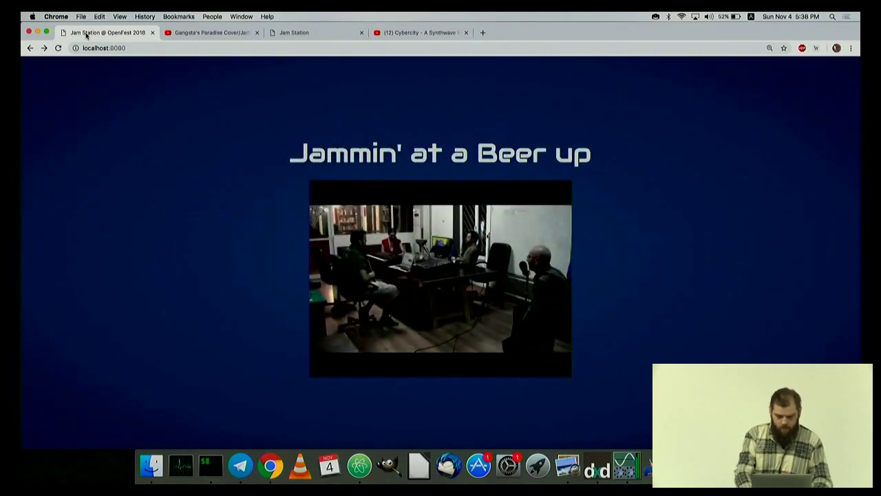
{"action": "left_click", "coordinate": [179, 33]}
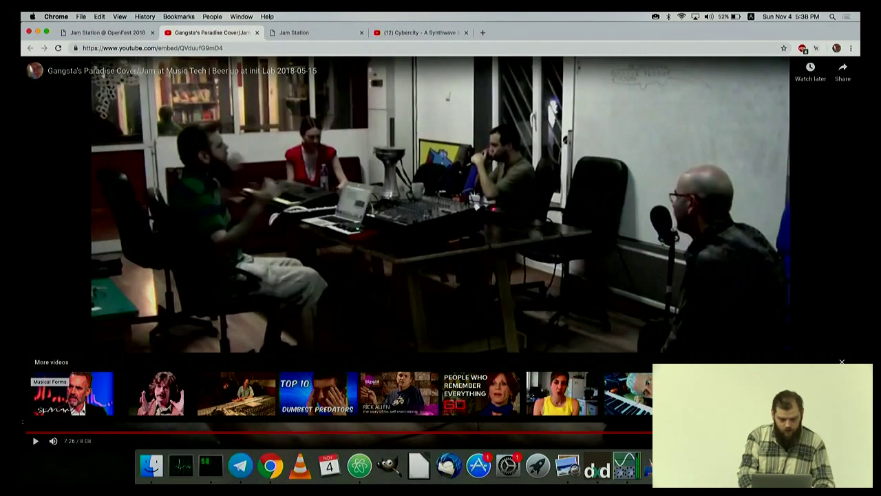
{"action": "left_click", "coordinate": [27, 433]}
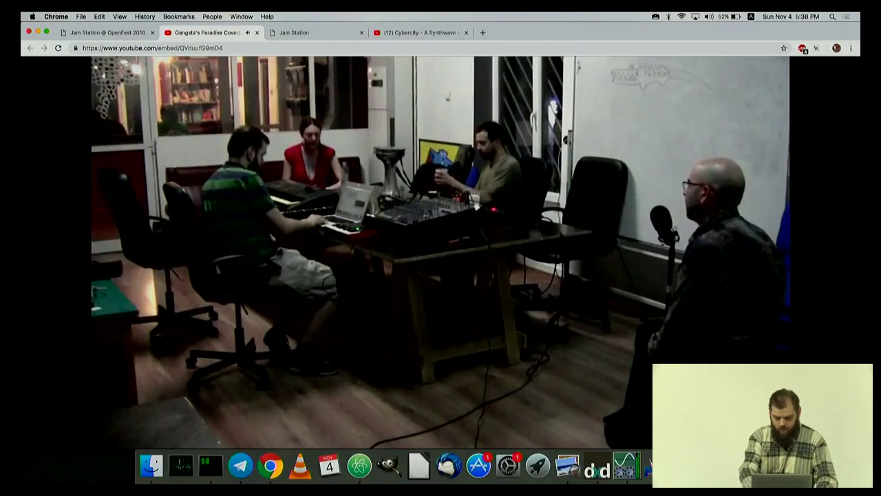
{"action": "key", "text": "XF86AudioRaiseVolume"}
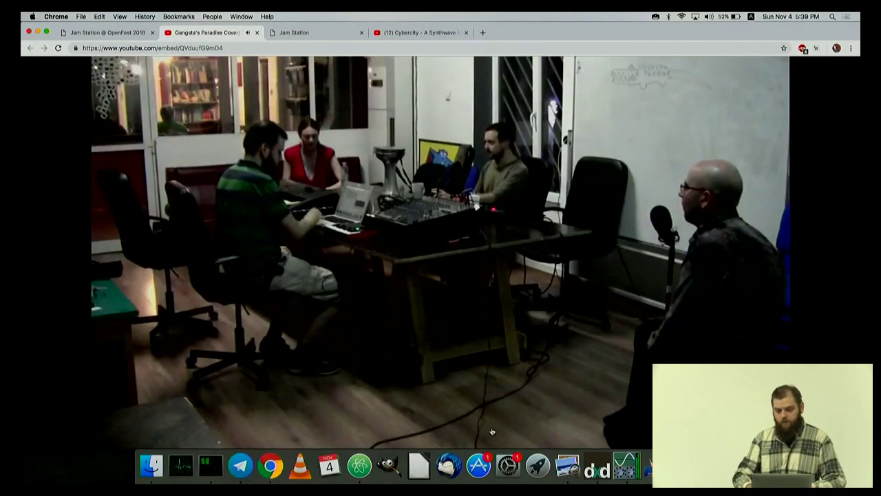
{"action": "mouse_move", "coordinate": [588, 431]}
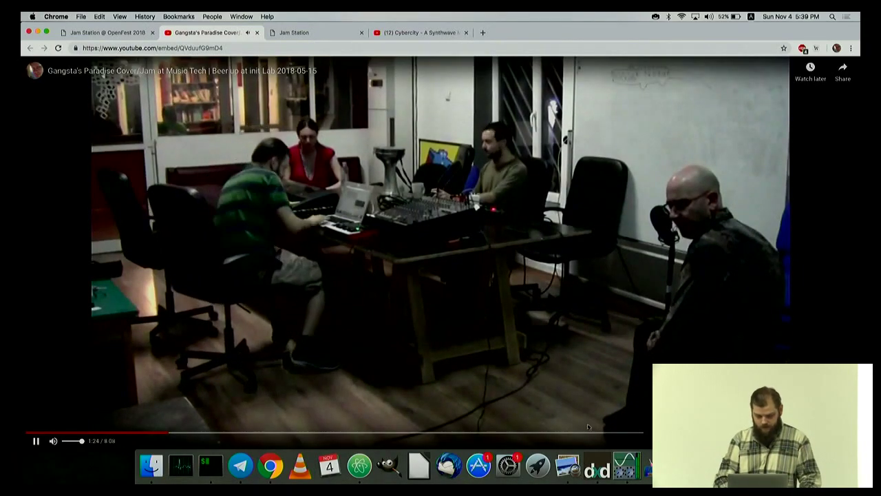
Skip the jam video ahead to about 6:15, pause it, and return to the slides
{"action": "left_click", "coordinate": [589, 432]}
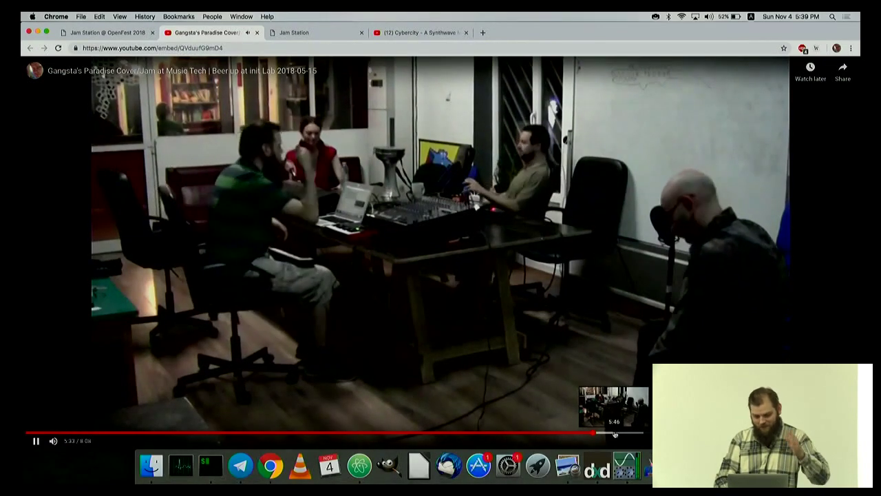
{"action": "left_click", "coordinate": [615, 433]}
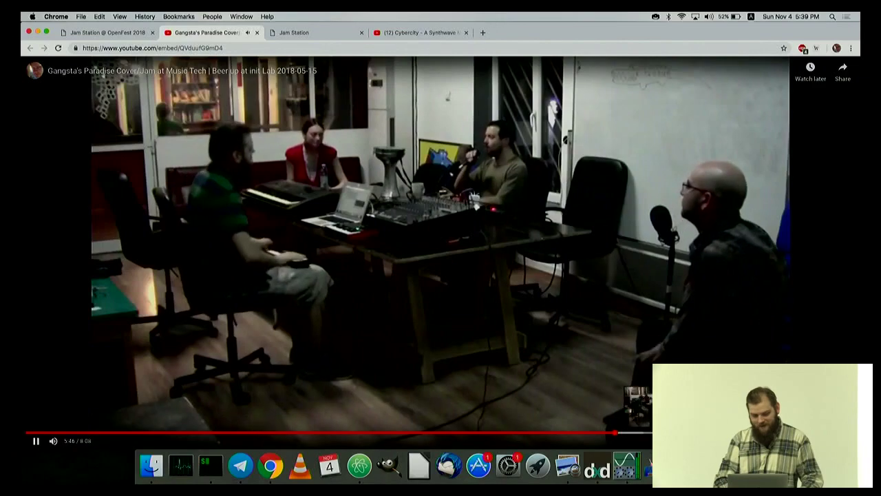
{"action": "left_click", "coordinate": [661, 433]}
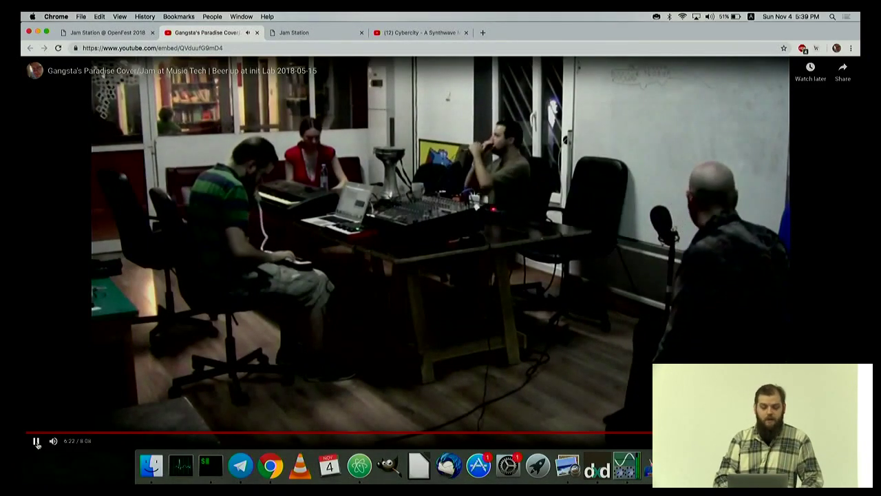
{"action": "left_click", "coordinate": [37, 442]}
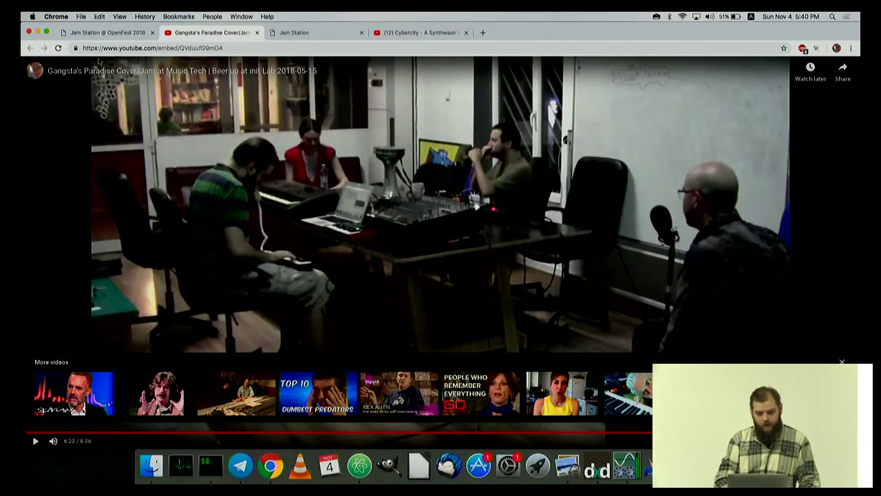
{"action": "left_click", "coordinate": [102, 33]}
Advance to the Features slide, then switch to the live Jam Station app and reload it
{"action": "key", "text": "Right"}
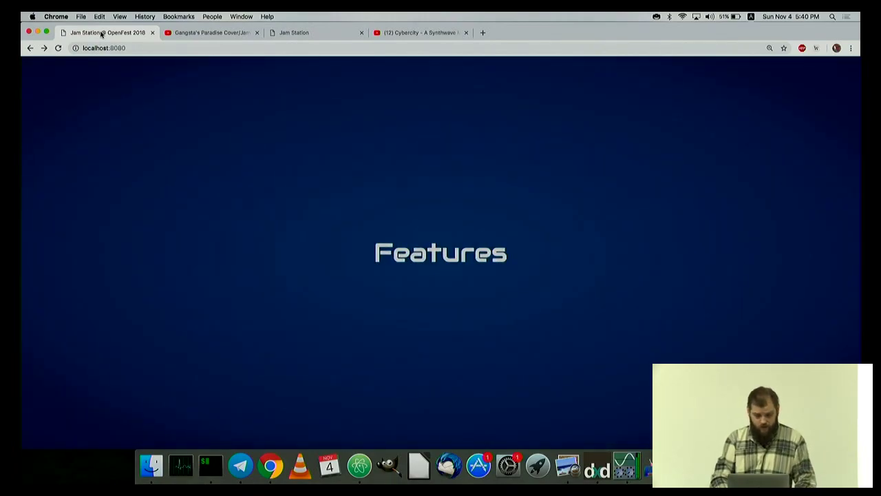
{"action": "left_click", "coordinate": [282, 33]}
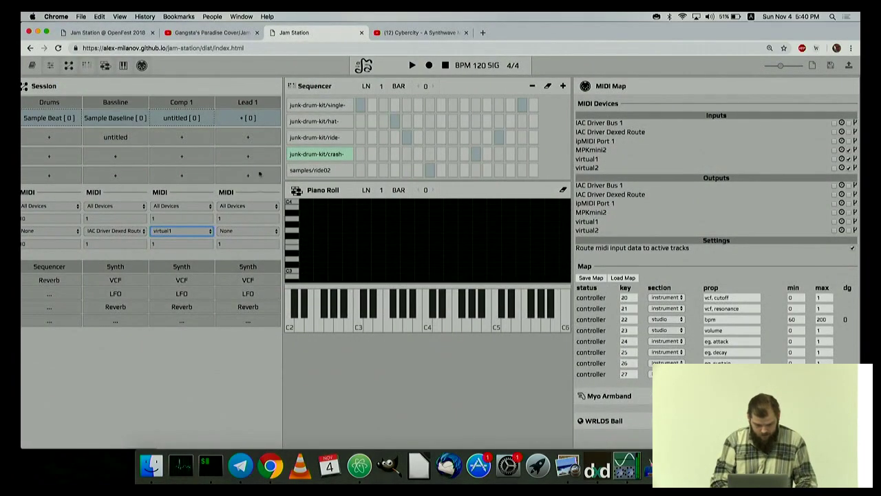
{"action": "key", "text": "super+r"}
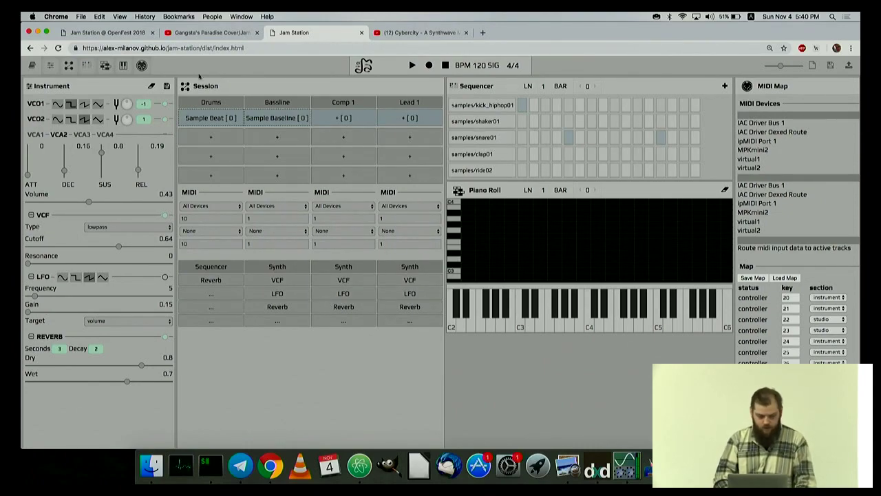
Hide the Session, MIDI Map, Instrument and Piano Roll panels, leaving the samples browser and keyboard
{"action": "left_click", "coordinate": [69, 65]}
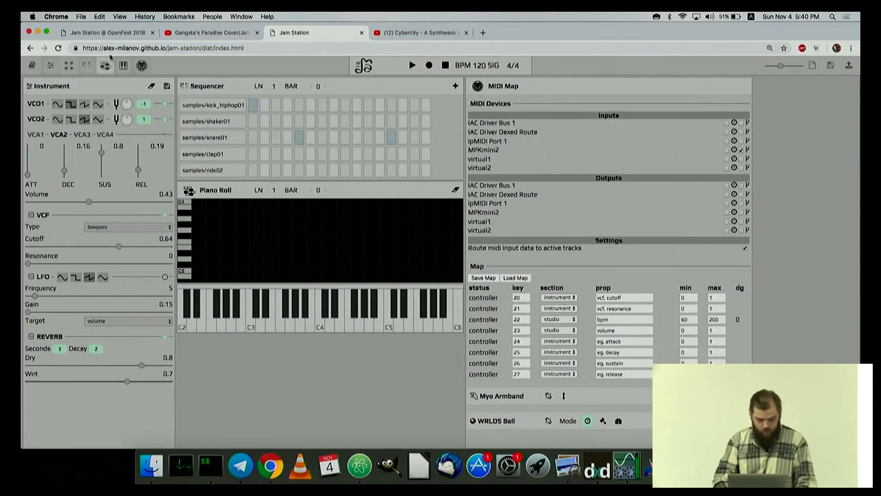
{"action": "left_click", "coordinate": [137, 66]}
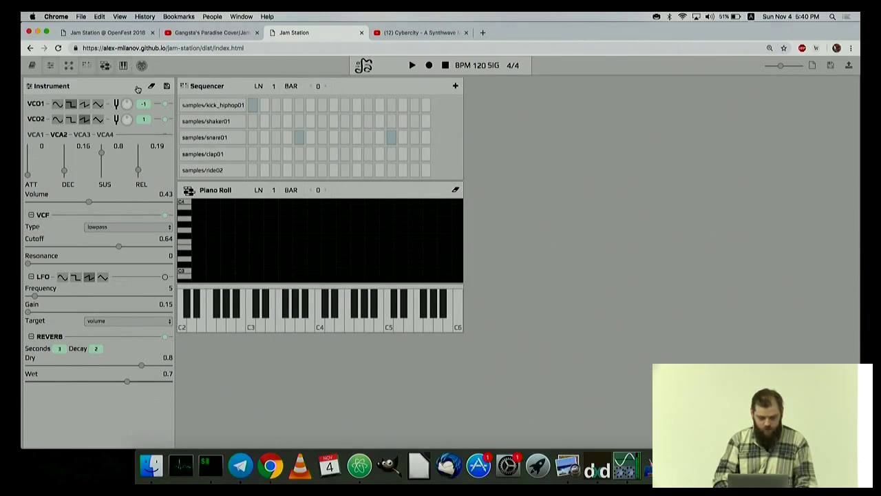
{"action": "left_click", "coordinate": [50, 65]}
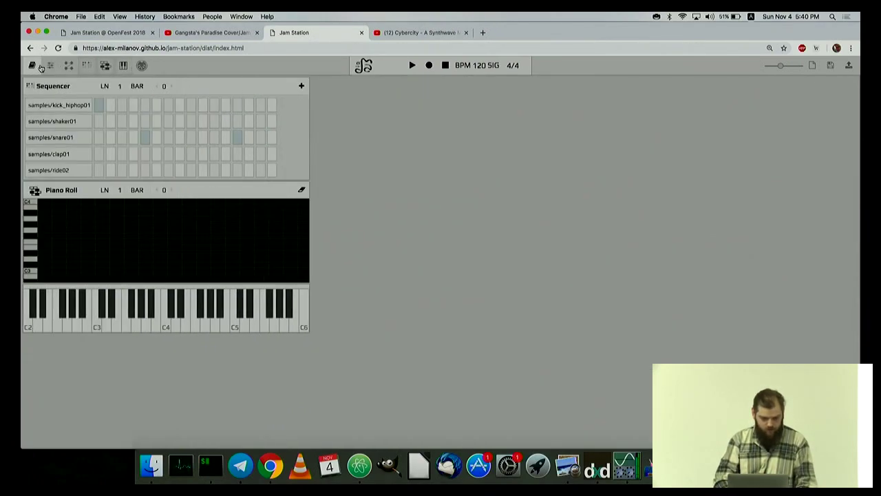
{"action": "left_click", "coordinate": [124, 67]}
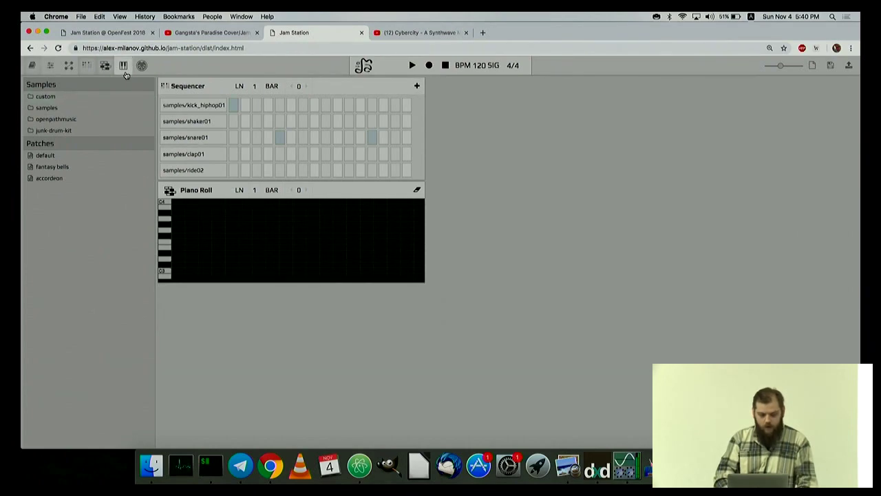
{"action": "left_click", "coordinate": [124, 68]}
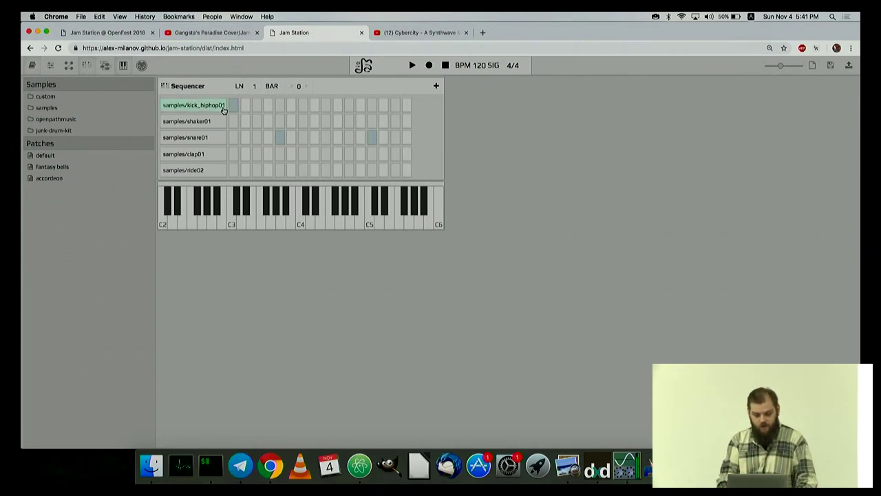
Start the drum pattern playing and turn up the system volume and overall level
{"action": "scroll", "coordinate": [223, 110], "scroll_direction": "up", "scroll_amount": 2}
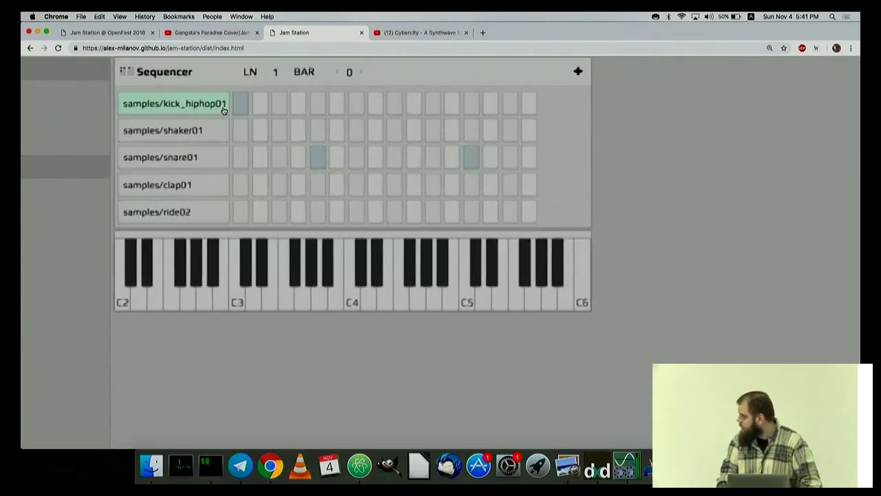
{"action": "scroll", "coordinate": [223, 110], "scroll_direction": "up", "scroll_amount": 2}
{"action": "scroll", "coordinate": [223, 110], "scroll_direction": "up", "scroll_amount": 2}
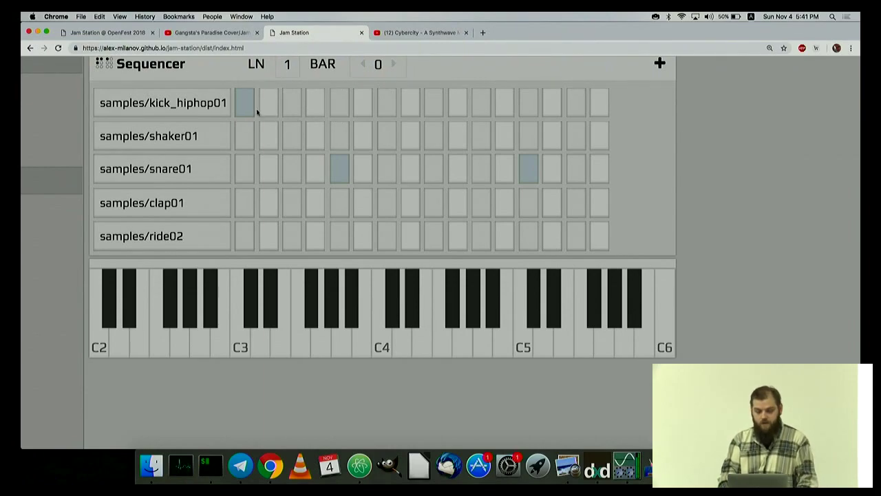
{"action": "scroll", "coordinate": [213, 91], "scroll_direction": "up", "scroll_amount": 1}
{"action": "scroll", "coordinate": [213, 90], "scroll_direction": "up", "scroll_amount": 2}
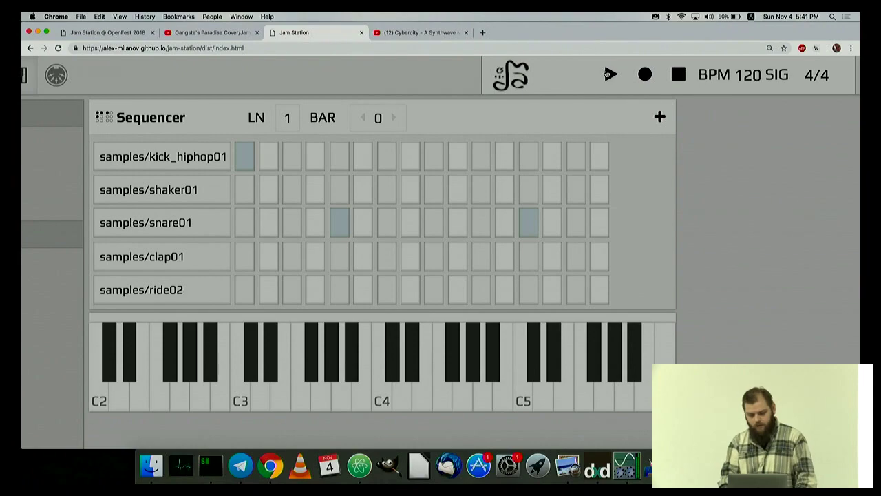
{"action": "left_click", "coordinate": [607, 74]}
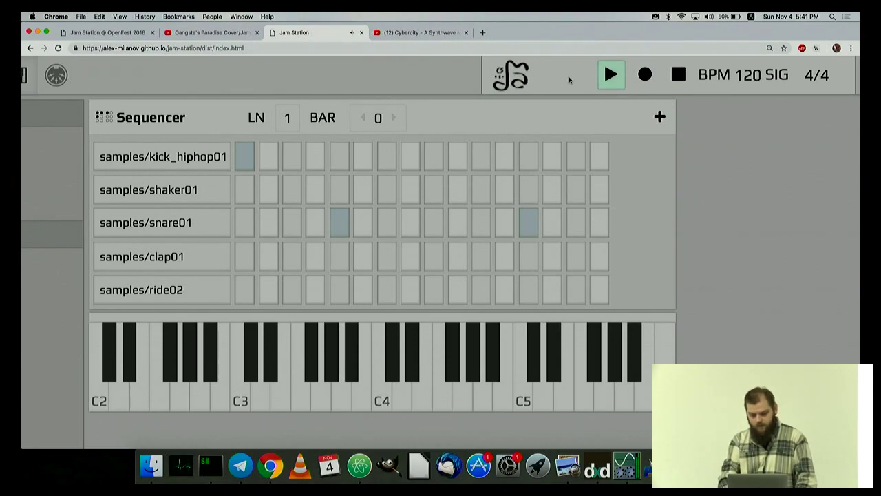
{"action": "key", "text": "XF86AudioRaiseVolume"}
{"action": "scroll", "coordinate": [684, 131], "scroll_direction": "right", "scroll_amount": 2}
{"action": "scroll", "coordinate": [684, 126], "scroll_direction": "right", "scroll_amount": 2}
{"action": "scroll", "coordinate": [684, 126], "scroll_direction": "right", "scroll_amount": 5}
{"action": "scroll", "coordinate": [689, 127], "scroll_direction": "right", "scroll_amount": 2}
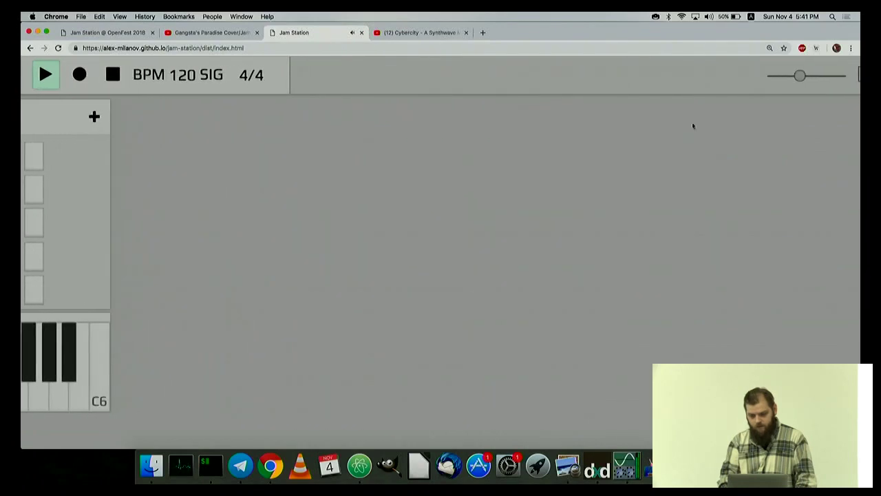
{"action": "left_click", "coordinate": [833, 77]}
{"action": "scroll", "coordinate": [524, 199], "scroll_direction": "left", "scroll_amount": 2}
{"action": "scroll", "coordinate": [525, 199], "scroll_direction": "left", "scroll_amount": 5}
{"action": "scroll", "coordinate": [524, 199], "scroll_direction": "left", "scroll_amount": 2}
Add a kick_hiphop01 hit and raise the tempo to 140 BPM
{"action": "left_click", "coordinate": [335, 159]}
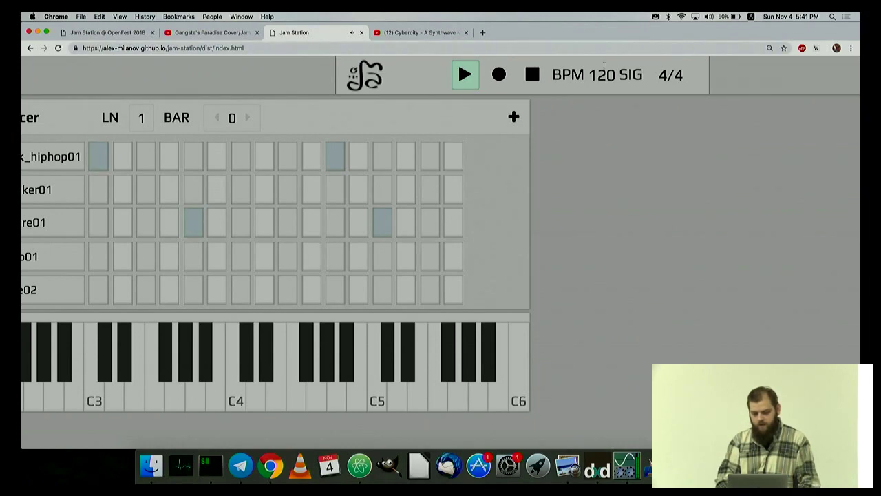
{"action": "left_click_drag", "start_coordinate": [597, 75], "coordinate": [606, 75]}
{"action": "type", "text": "4"}
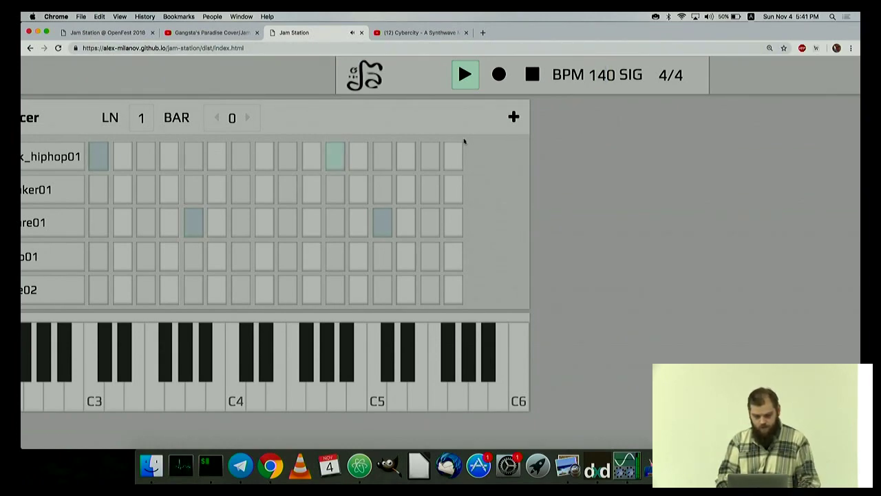
Add a kick hit near the end of the bar and stop playback
{"action": "left_click", "coordinate": [407, 156]}
{"action": "left_click", "coordinate": [532, 78]}
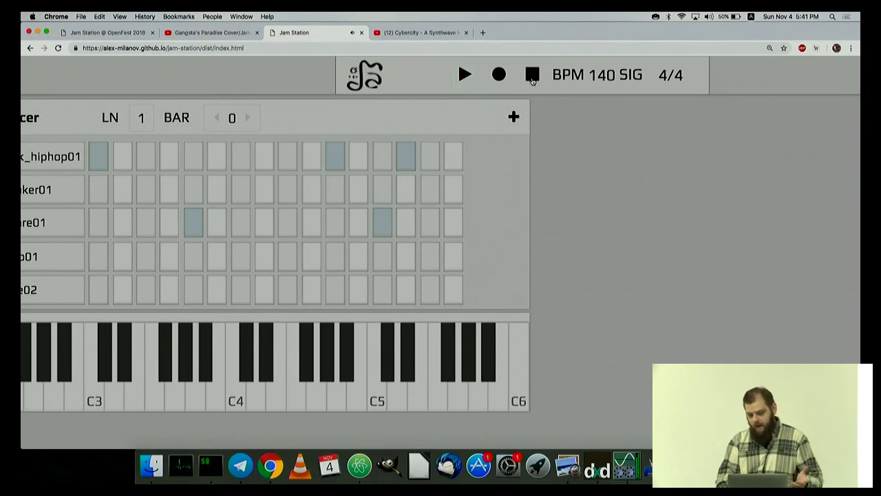
{"action": "scroll", "coordinate": [556, 244], "scroll_direction": "left", "scroll_amount": 5}
{"action": "scroll", "coordinate": [557, 249], "scroll_direction": "left", "scroll_amount": 5}
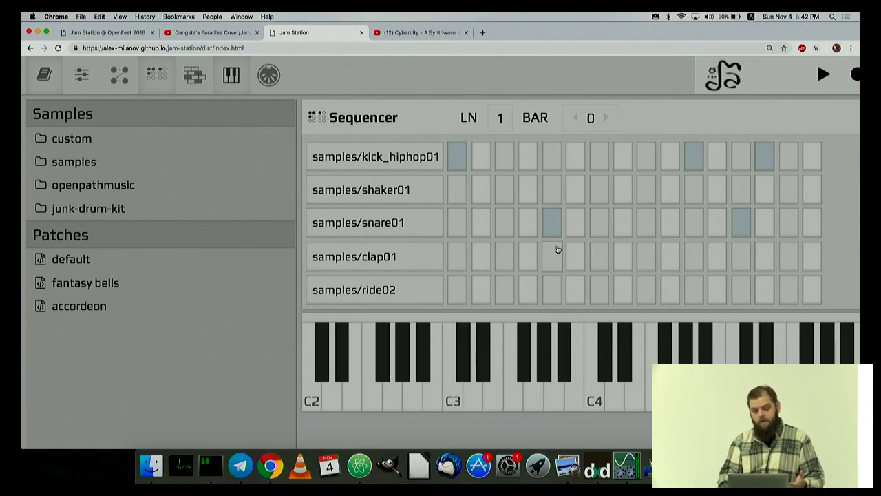
Glance at Session view, play a descending run on the keyboard, and start the drum pattern
{"action": "left_click", "coordinate": [133, 86]}
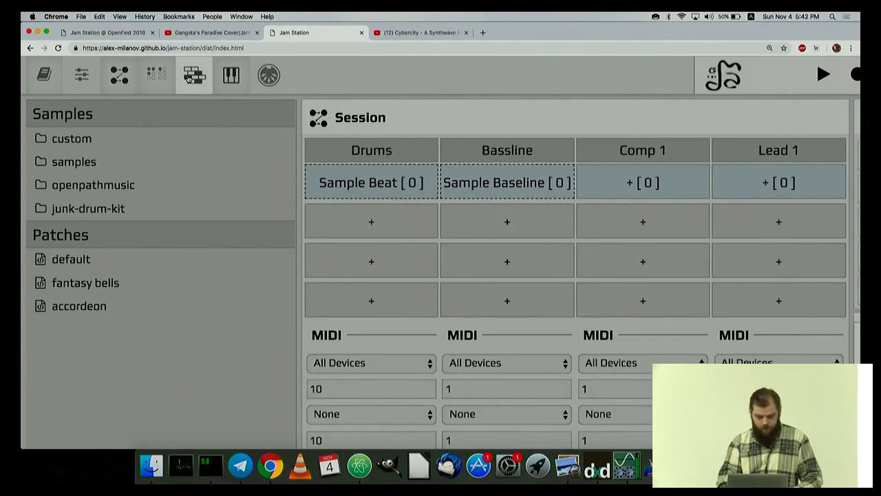
{"action": "left_click", "coordinate": [120, 77]}
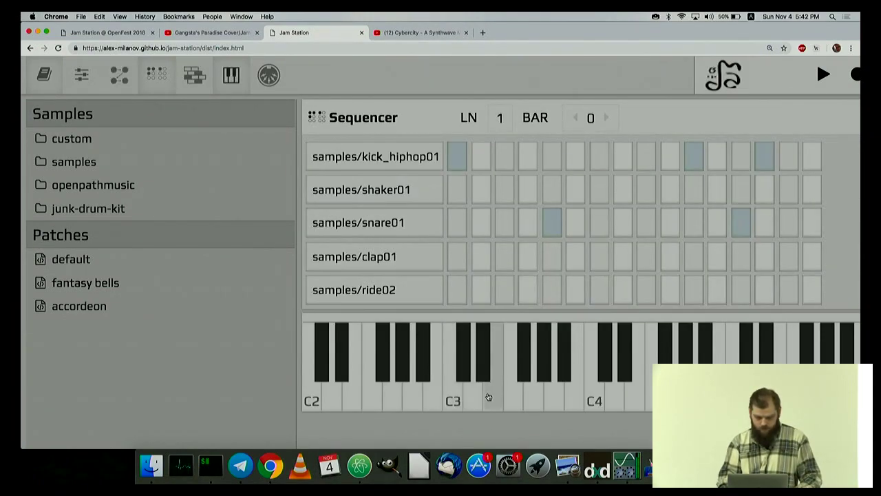
{"action": "left_click_drag", "start_coordinate": [489, 398], "coordinate": [346, 400]}
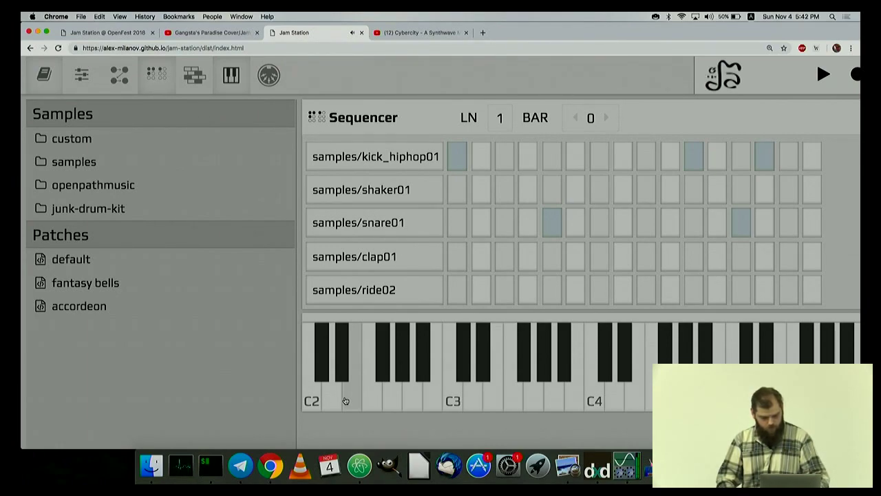
{"action": "key", "text": "space"}
{"action": "key", "text": "space"}
Clear the late kick hit, drop the tempo from 140 to 100 BPM, and start playback
{"action": "left_click", "coordinate": [764, 156]}
{"action": "scroll", "coordinate": [752, 110], "scroll_direction": "right", "scroll_amount": 3}
{"action": "scroll", "coordinate": [752, 104], "scroll_direction": "right", "scroll_amount": 3}
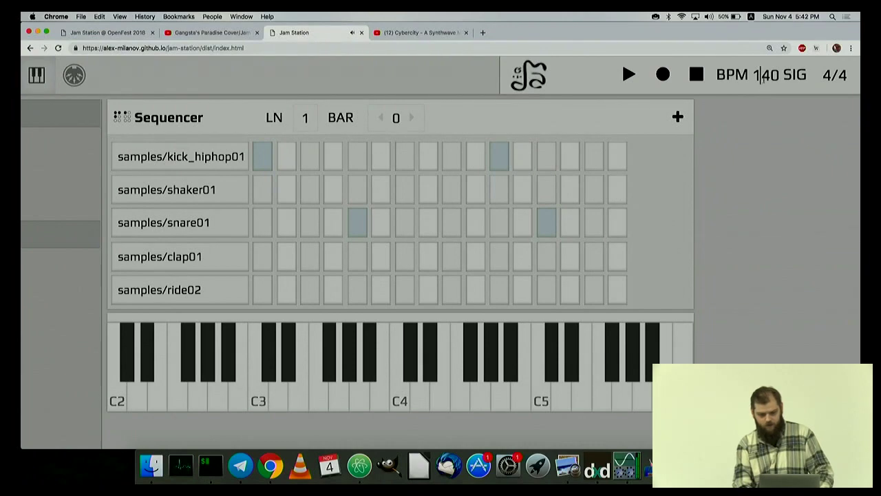
{"action": "key", "text": "Delete"}
{"action": "type", "text": "0"}
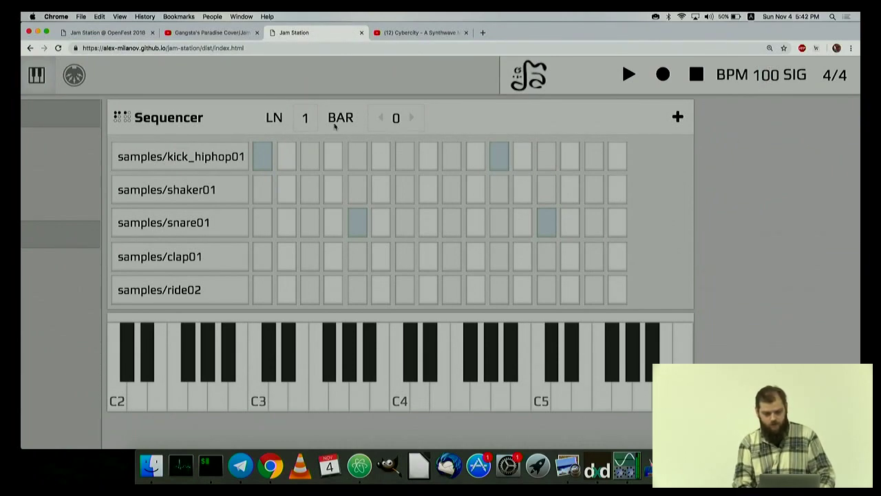
{"action": "left_click", "coordinate": [626, 75]}
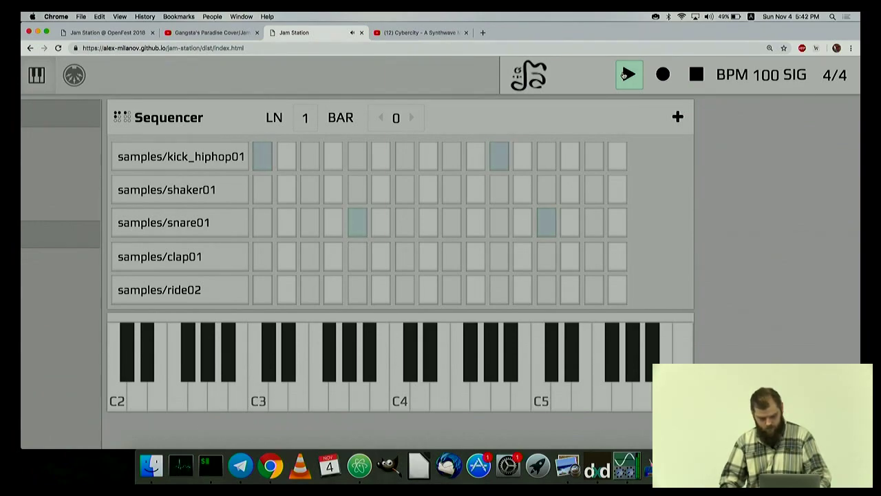
Arm recording during playback, stop it, and bring back the samples and patches browser
{"action": "key", "text": "r"}
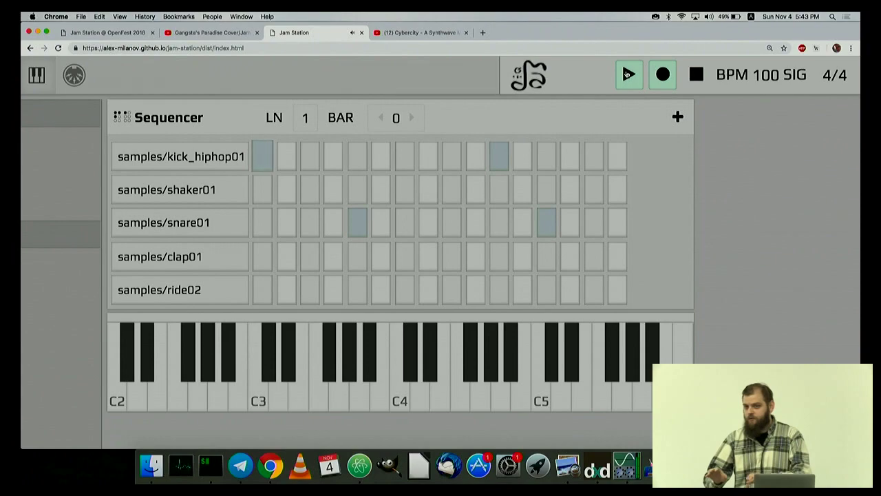
{"action": "left_click", "coordinate": [696, 75]}
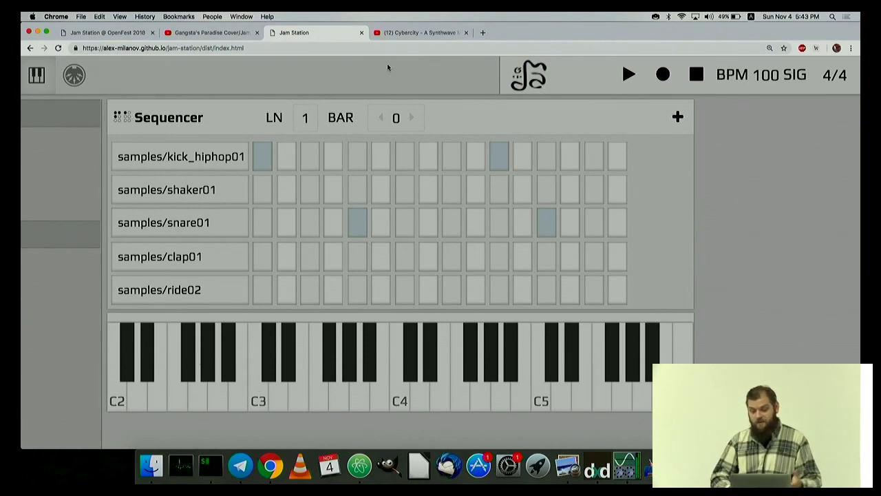
{"action": "key", "text": "ctrl+b"}
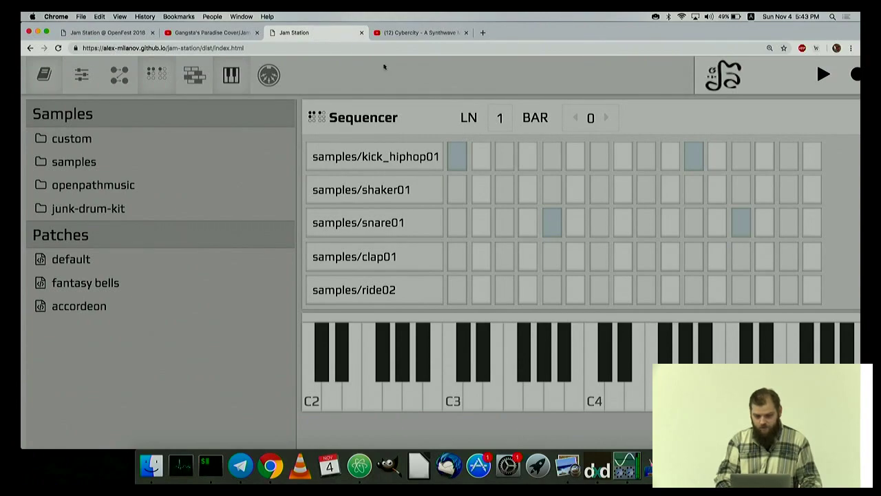
Check the Session view, return to the sequencer, expand the samples folder and select kick03.ogg
{"action": "left_click", "coordinate": [131, 76]}
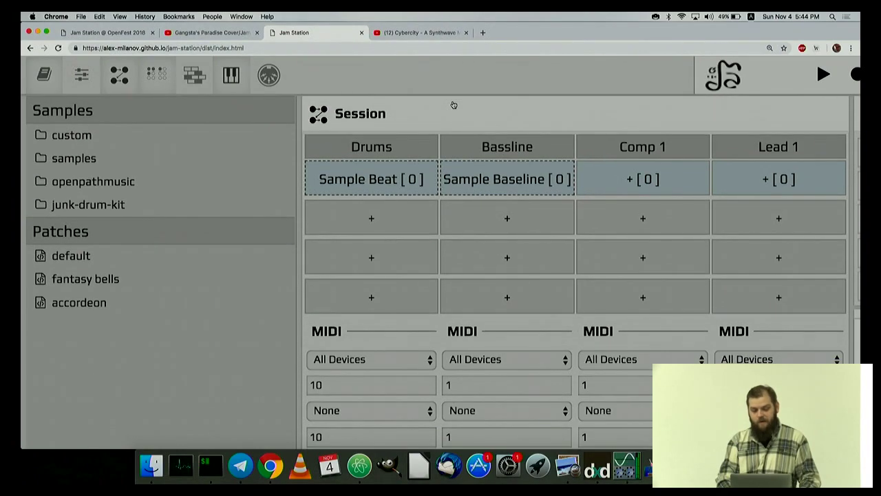
{"action": "left_click", "coordinate": [125, 79]}
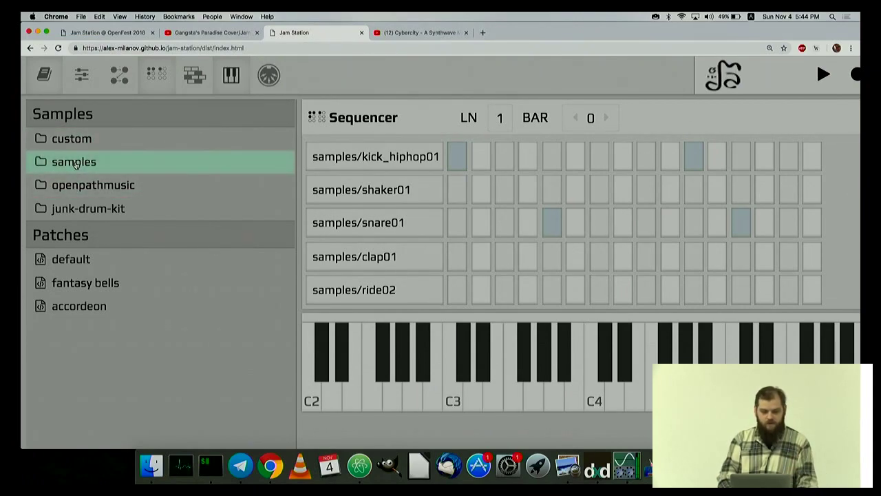
{"action": "left_click", "coordinate": [79, 162]}
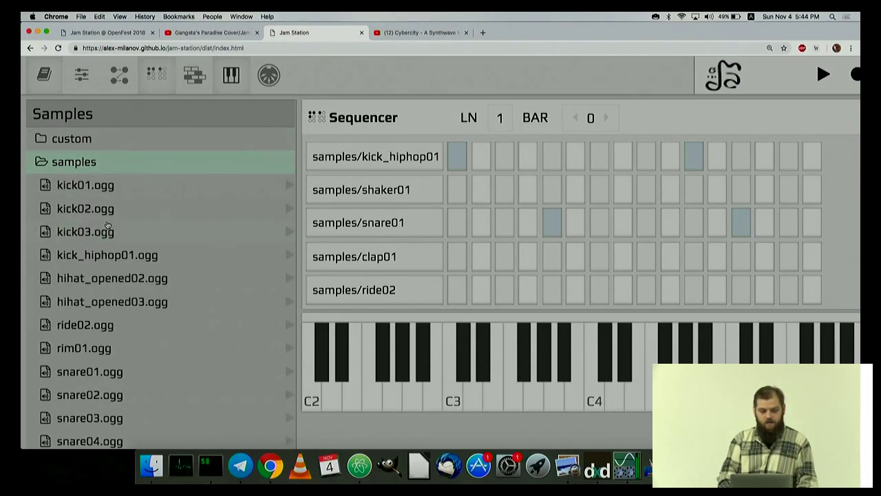
{"action": "left_click", "coordinate": [107, 228]}
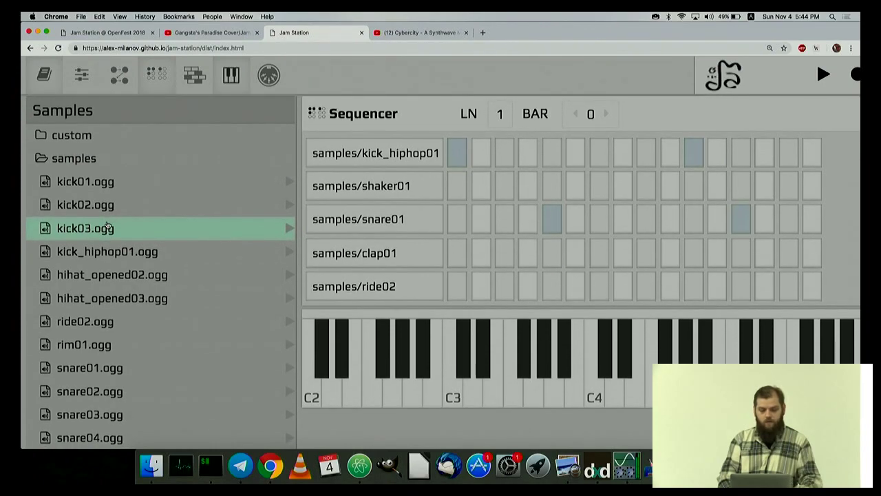
Scroll the sample library and peek inside the openpathmusic and junk-drum-kit folders, collapsing both
{"action": "scroll", "coordinate": [107, 227], "scroll_direction": "down", "scroll_amount": 1}
{"action": "scroll", "coordinate": [106, 227], "scroll_direction": "down", "scroll_amount": 3}
{"action": "scroll", "coordinate": [107, 227], "scroll_direction": "down", "scroll_amount": 4}
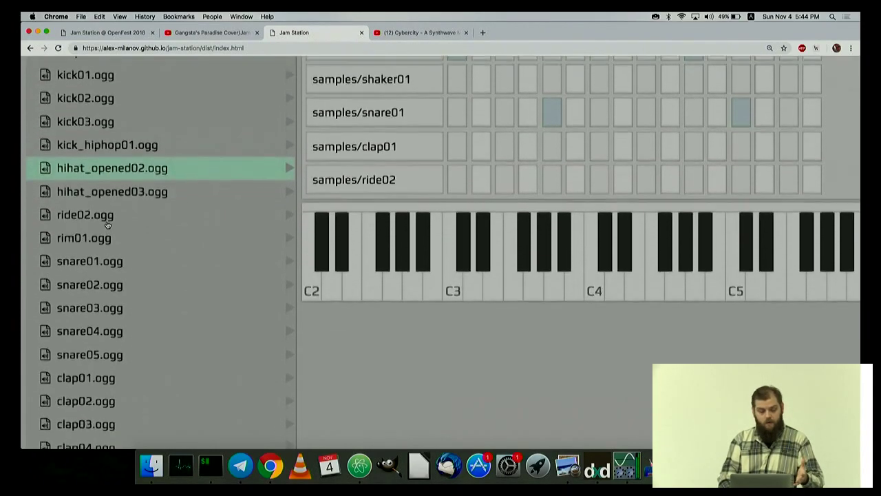
{"action": "scroll", "coordinate": [107, 227], "scroll_direction": "down", "scroll_amount": 4}
{"action": "scroll", "coordinate": [107, 226], "scroll_direction": "down", "scroll_amount": 5}
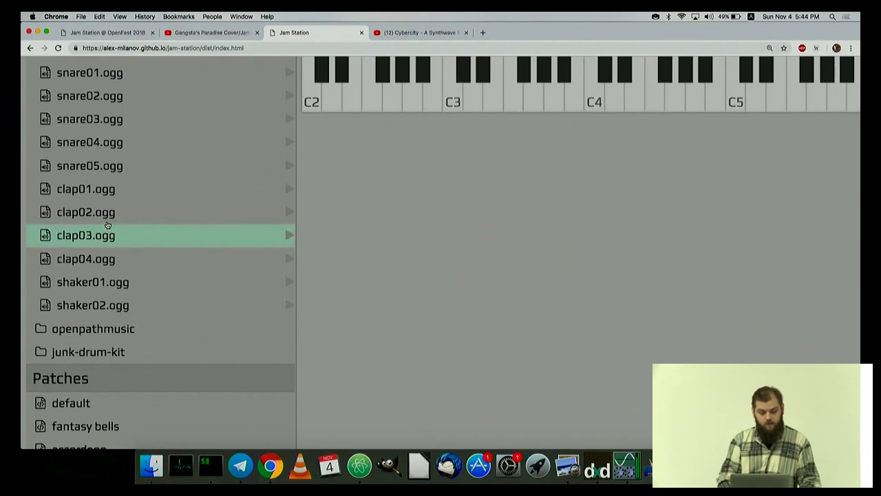
{"action": "left_click", "coordinate": [100, 327]}
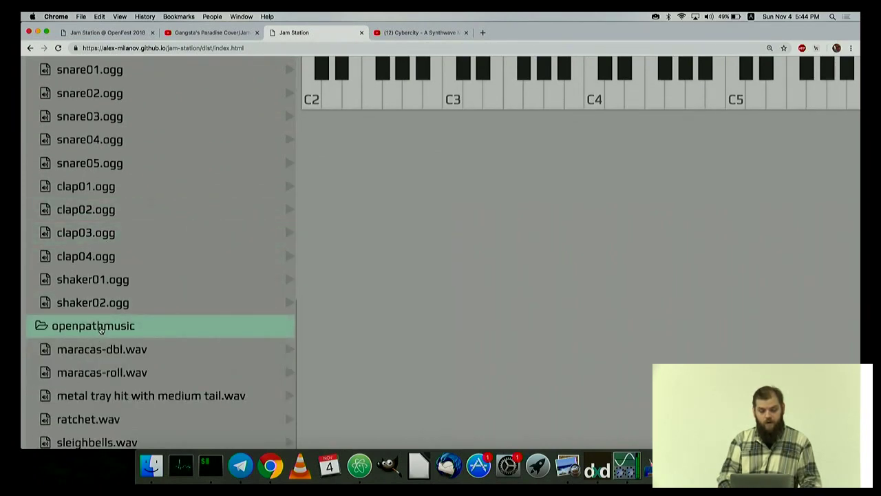
{"action": "left_click", "coordinate": [99, 328]}
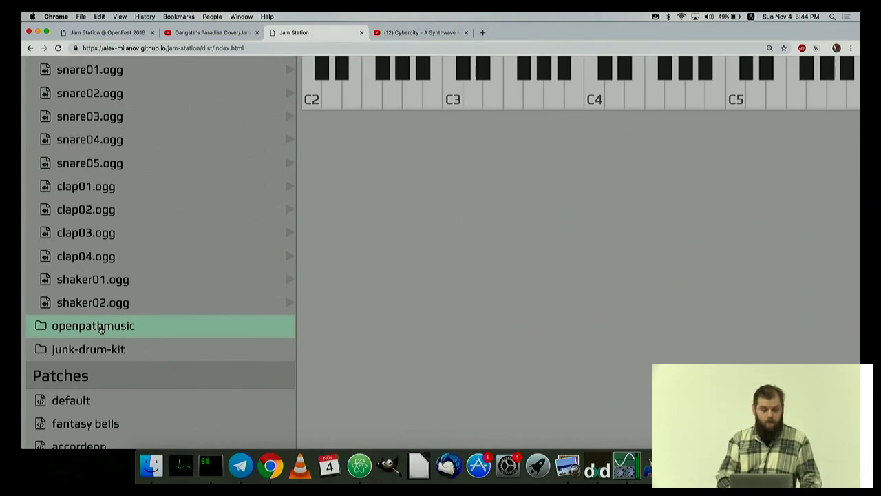
{"action": "left_click", "coordinate": [99, 353]}
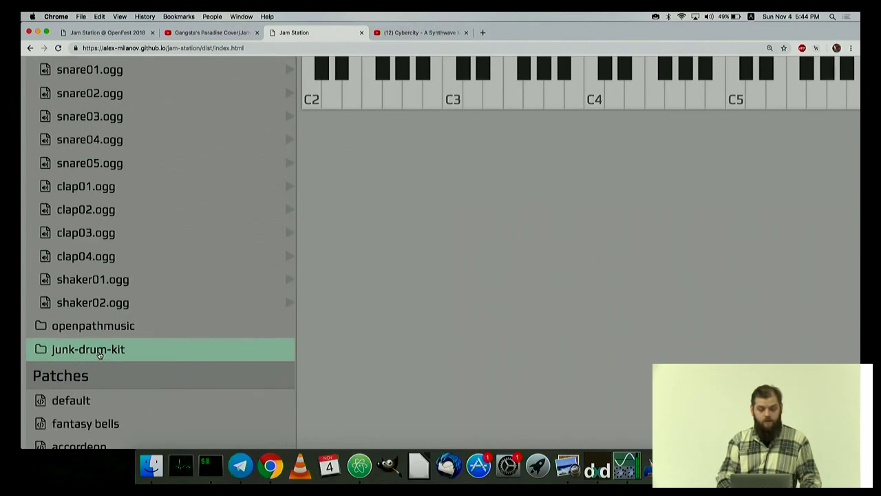
{"action": "double_click", "coordinate": [100, 353]}
{"action": "left_click", "coordinate": [99, 352]}
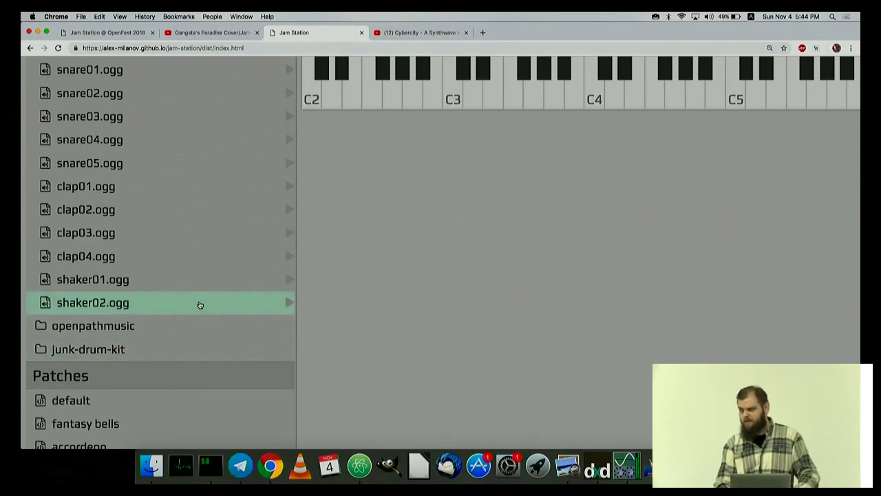
Load freesound.org in a new browser tab, briefly checking the slides tab
{"action": "left_click", "coordinate": [483, 32]}
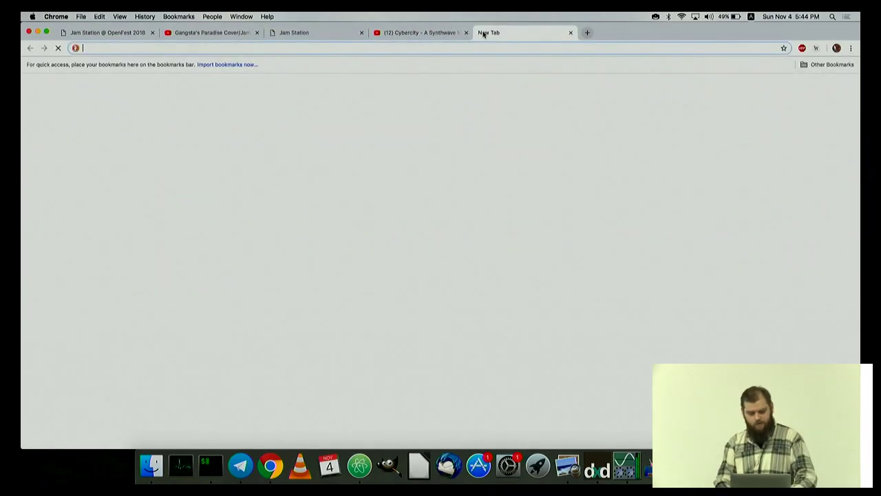
{"action": "type", "text": "freesound.org"}
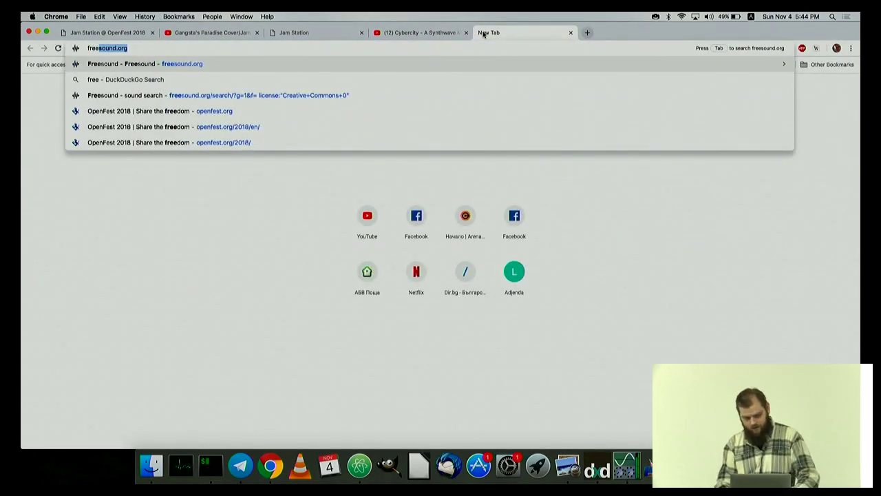
{"action": "key", "text": "Return"}
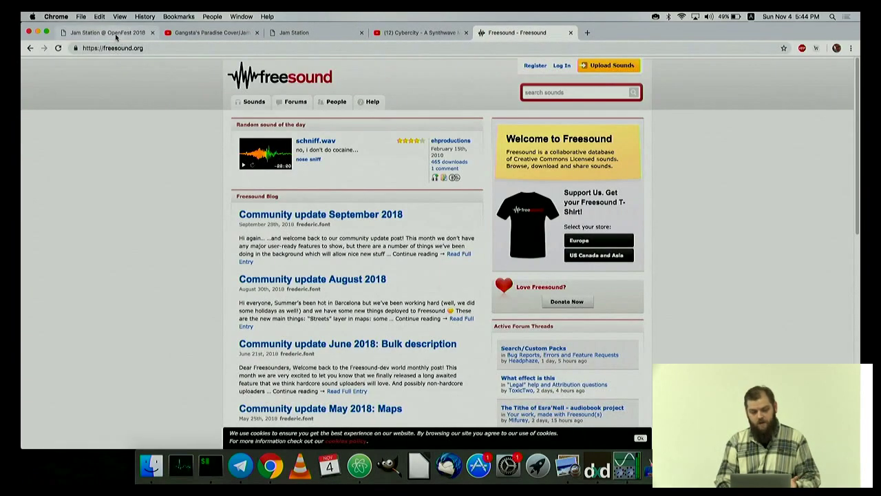
{"action": "left_click", "coordinate": [116, 33]}
{"action": "left_click", "coordinate": [513, 29]}
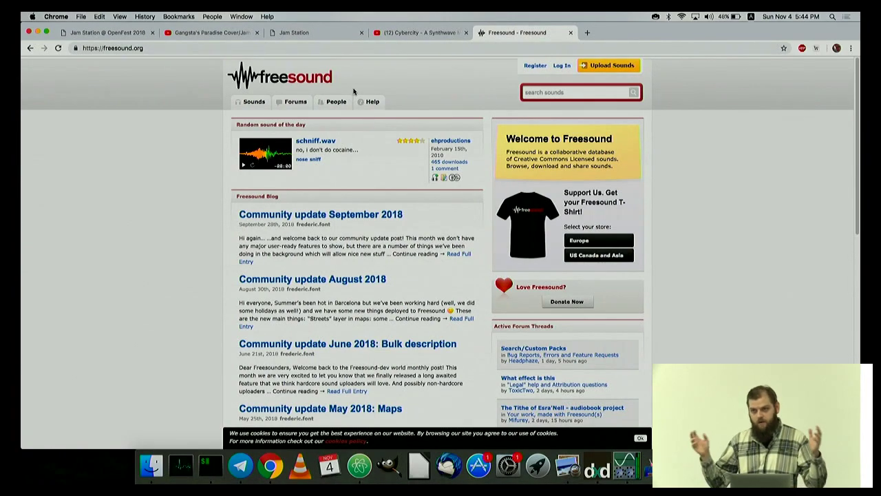
Advance the presentation past Features to the 'Sound synthesis' title slide
{"action": "left_click", "coordinate": [85, 33]}
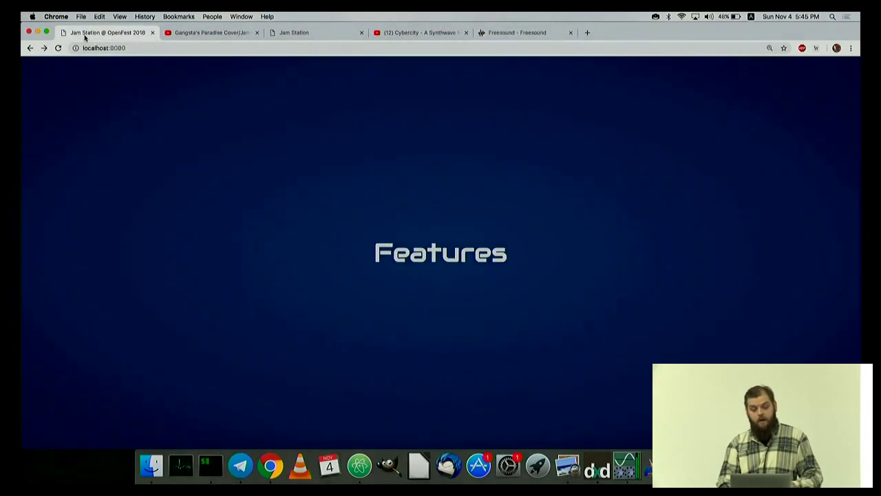
{"action": "left_click", "coordinate": [285, 32]}
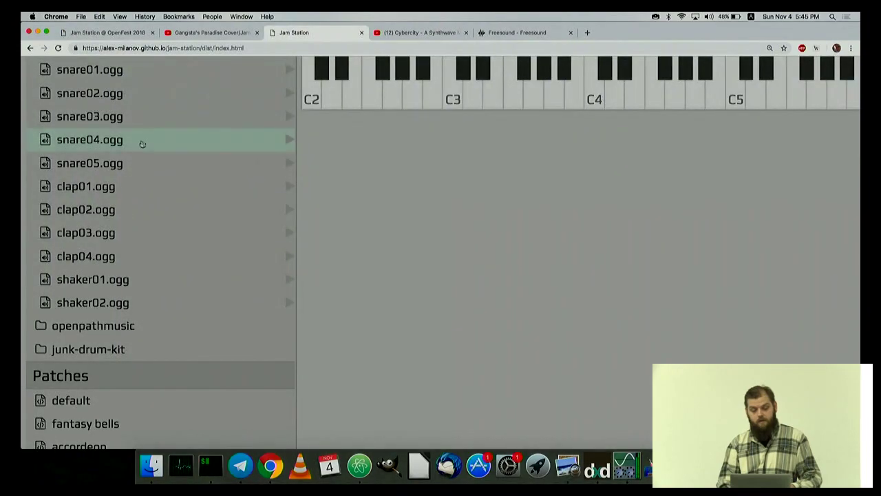
{"action": "scroll", "coordinate": [231, 180], "scroll_direction": "up", "scroll_amount": 5}
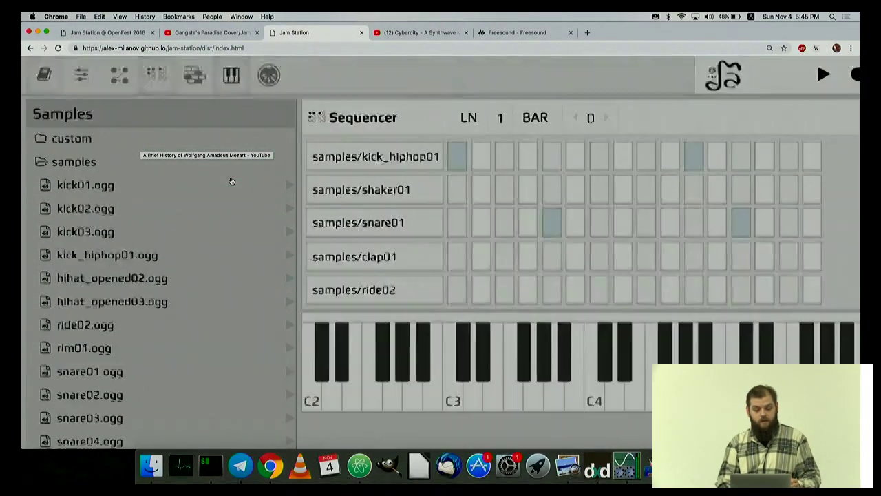
{"action": "left_click", "coordinate": [125, 32]}
{"action": "key", "text": "Right"}
{"action": "key", "text": "Right"}
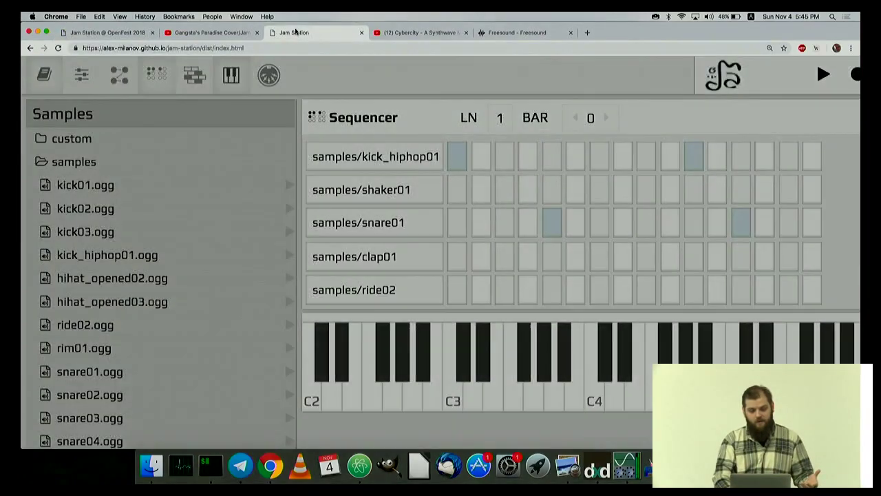
Switch to the live Jam Station app tab and hide the sample browser
{"action": "left_click", "coordinate": [295, 32]}
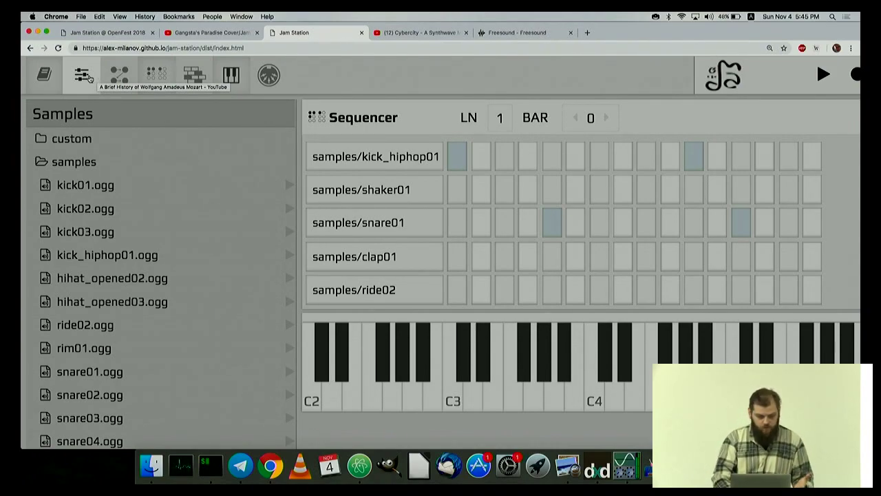
{"action": "left_click", "coordinate": [81, 76]}
Open the synth instrument settings and zoom out with Cmd+minus to reveal LFO and Reverb
{"action": "left_click", "coordinate": [81, 76]}
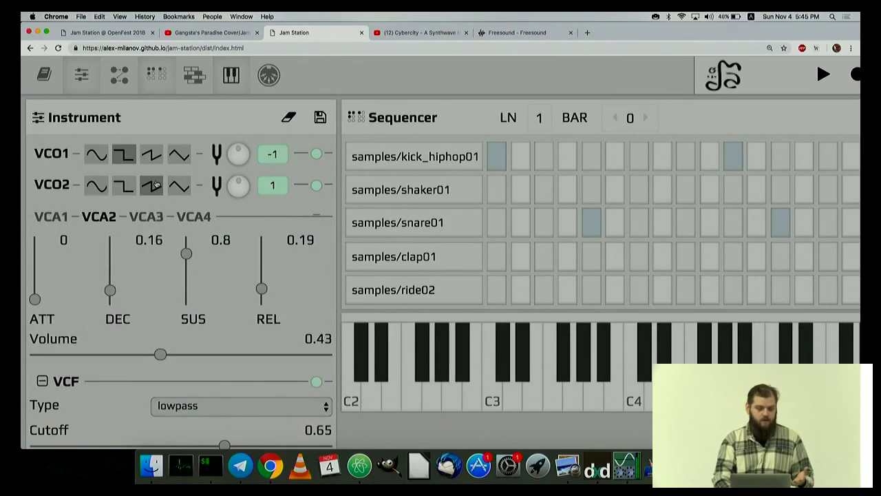
{"action": "scroll", "coordinate": [156, 184], "scroll_direction": "down", "scroll_amount": 5}
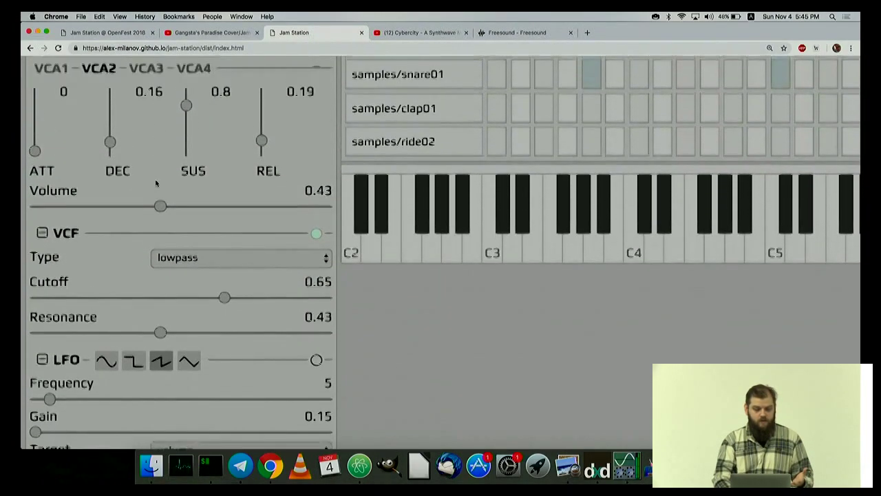
{"action": "scroll", "coordinate": [158, 184], "scroll_direction": "up", "scroll_amount": 3}
{"action": "key", "text": "super+minus"}
{"action": "key", "text": "super+minus"}
{"action": "key", "text": "super+minus"}
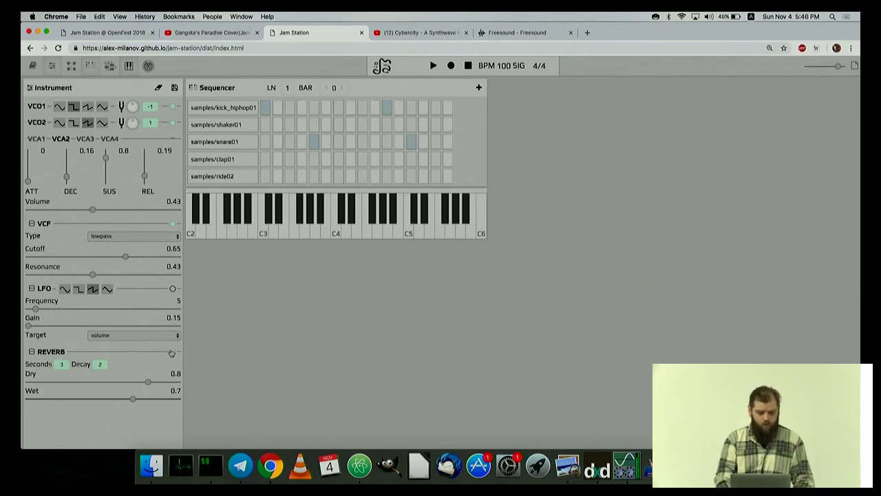
Toggle the VCF filter stage and the second oscillator VCO2 while playing notes
{"action": "left_click", "coordinate": [173, 224]}
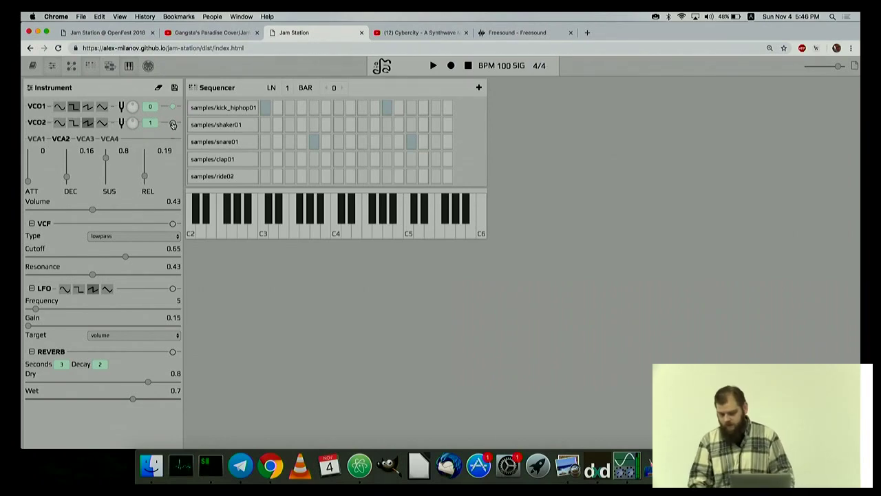
{"action": "left_click", "coordinate": [172, 124]}
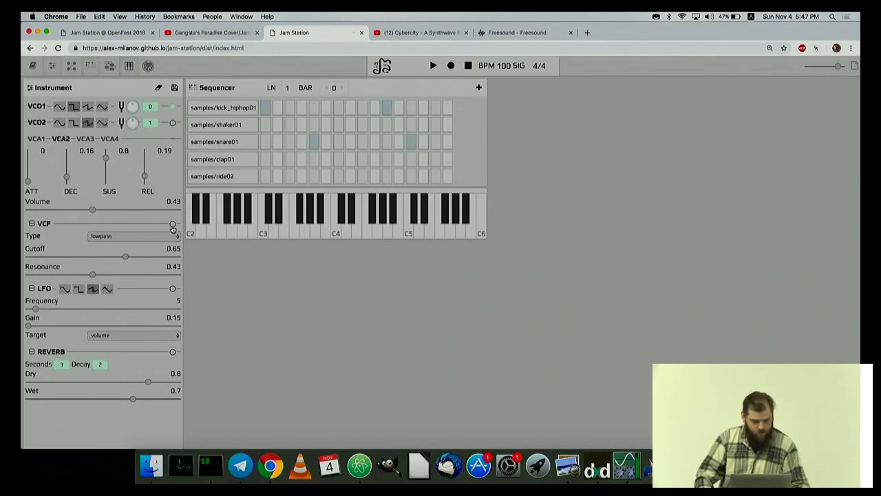
Toggle the VCF filter stage switch in the synth panel
{"action": "left_click", "coordinate": [173, 224]}
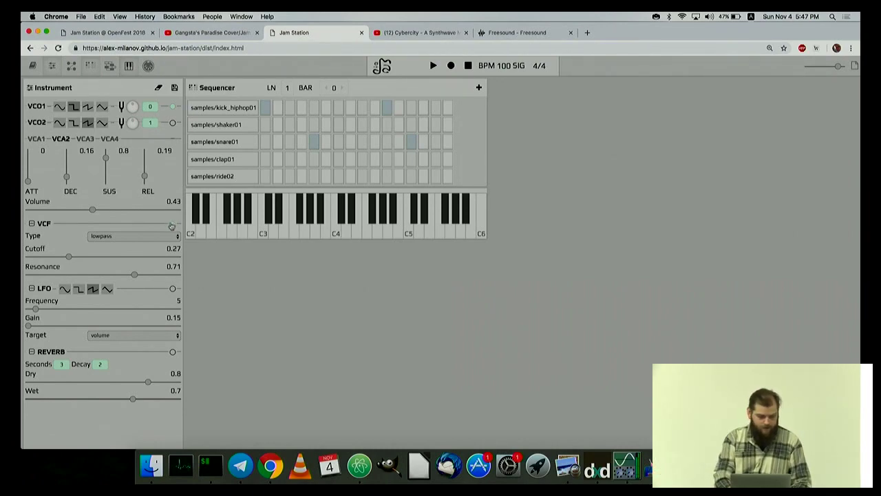
Keep the lowpass filter type and give the LFO a square wave, gain 234, frequency 11.75
{"action": "left_click", "coordinate": [150, 239]}
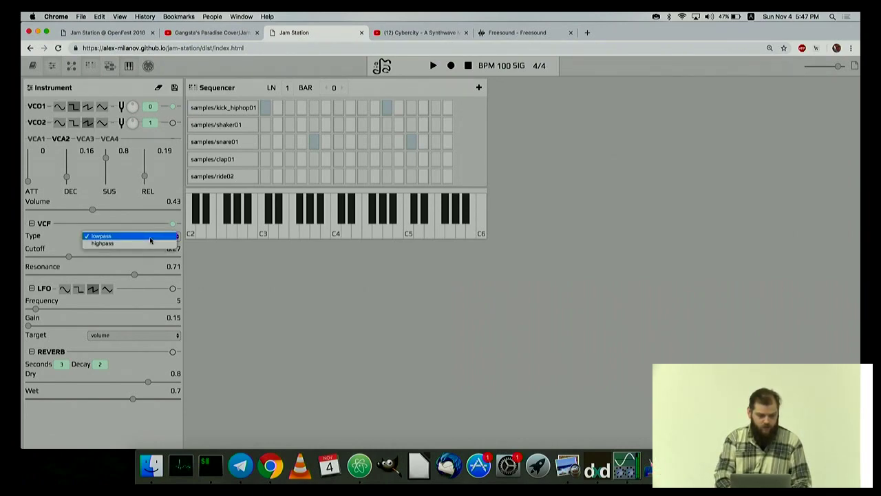
{"action": "left_click", "coordinate": [108, 224]}
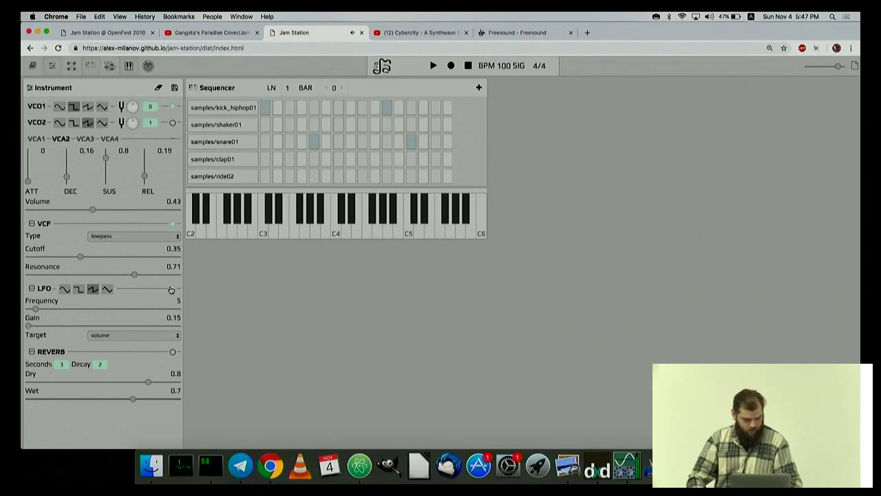
{"action": "left_click", "coordinate": [46, 309]}
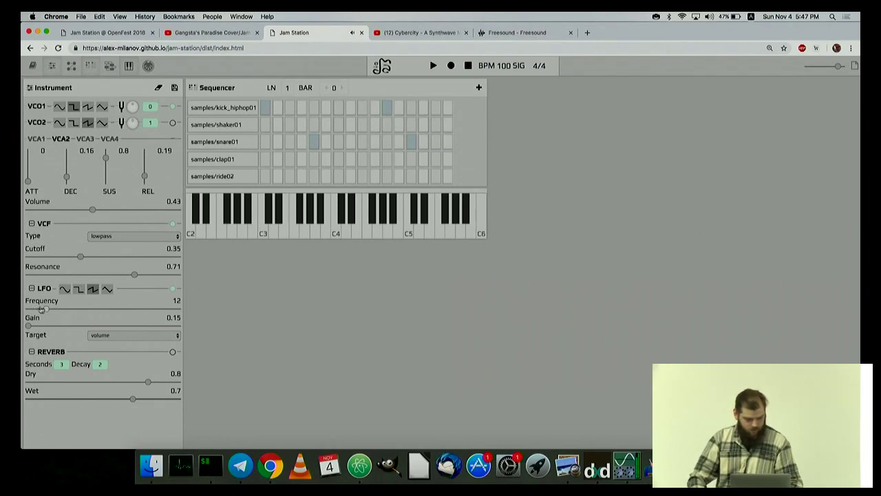
{"action": "left_click", "coordinate": [32, 310]}
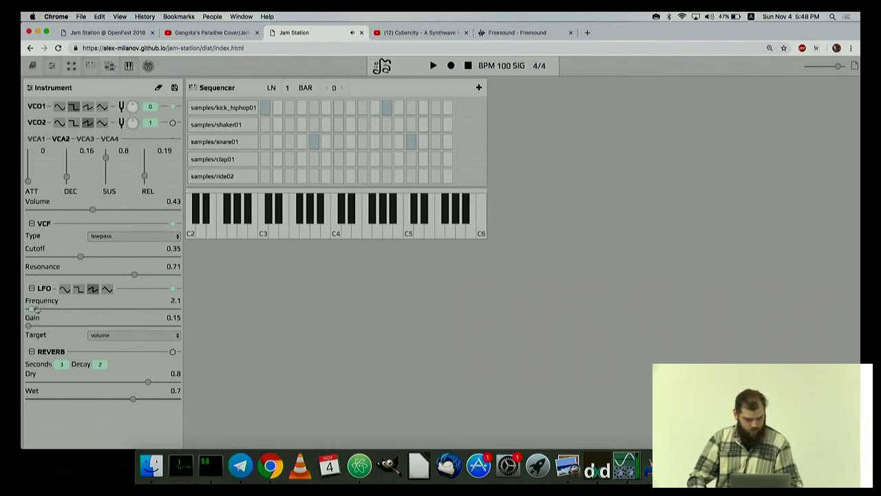
{"action": "left_click", "coordinate": [61, 292]}
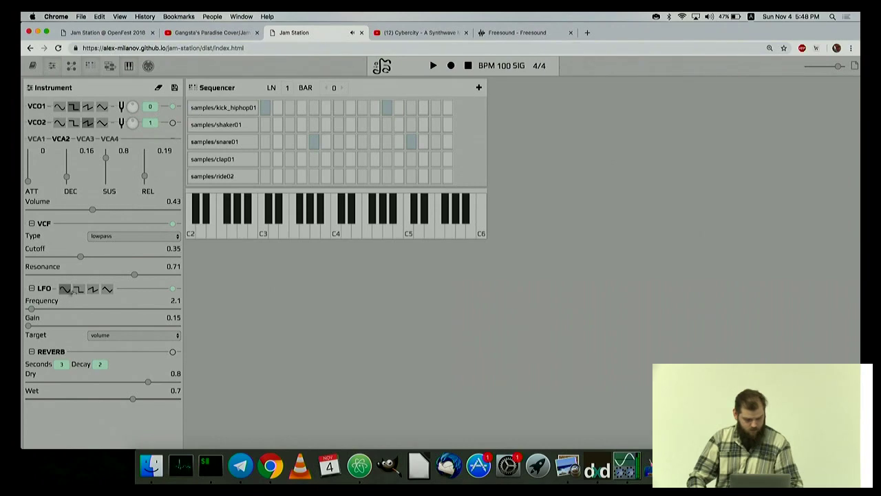
{"action": "left_click", "coordinate": [79, 292]}
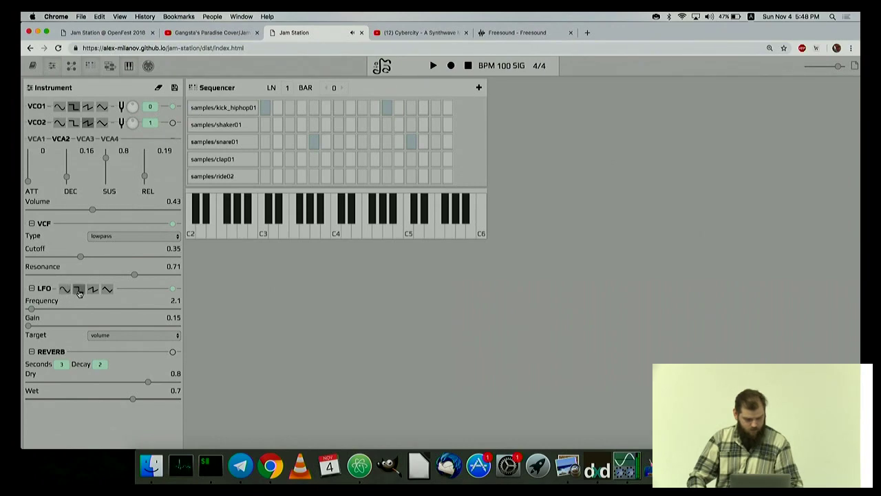
{"action": "left_click", "coordinate": [62, 327]}
{"action": "left_click", "coordinate": [45, 311]}
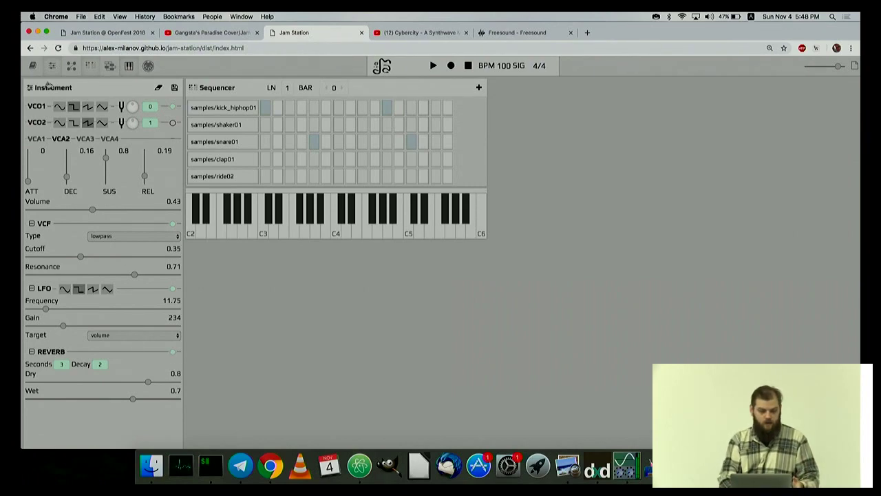
Swap the instrument panel for the samples browser, advance the slides to MIDI Routing, then show Session view
{"action": "left_click", "coordinate": [32, 65]}
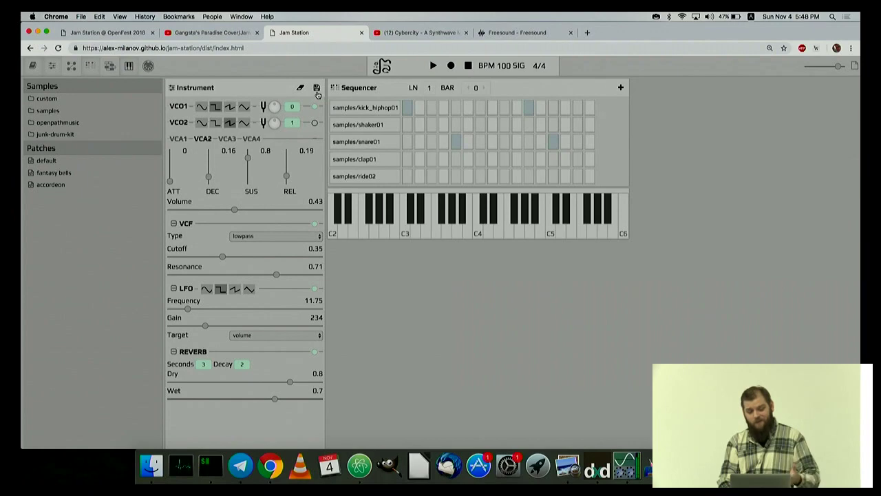
{"action": "left_click", "coordinate": [53, 66]}
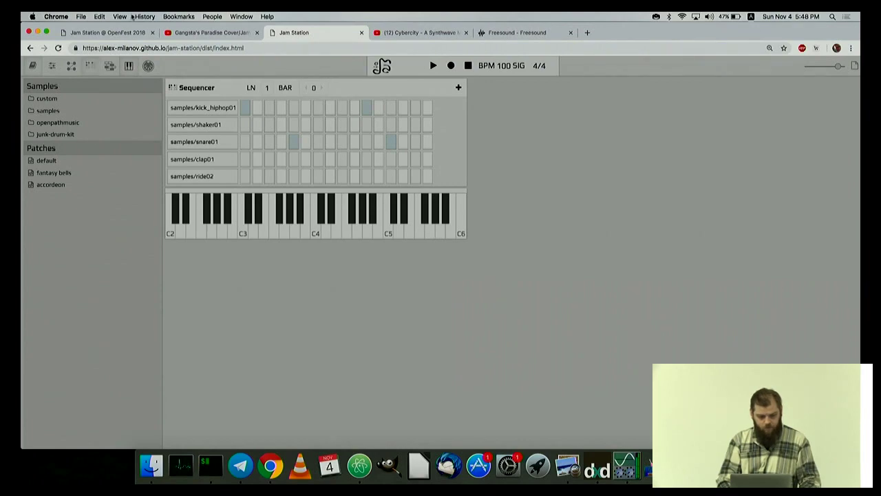
{"action": "left_click", "coordinate": [114, 31]}
{"action": "key", "text": "Right"}
{"action": "left_click", "coordinate": [285, 34]}
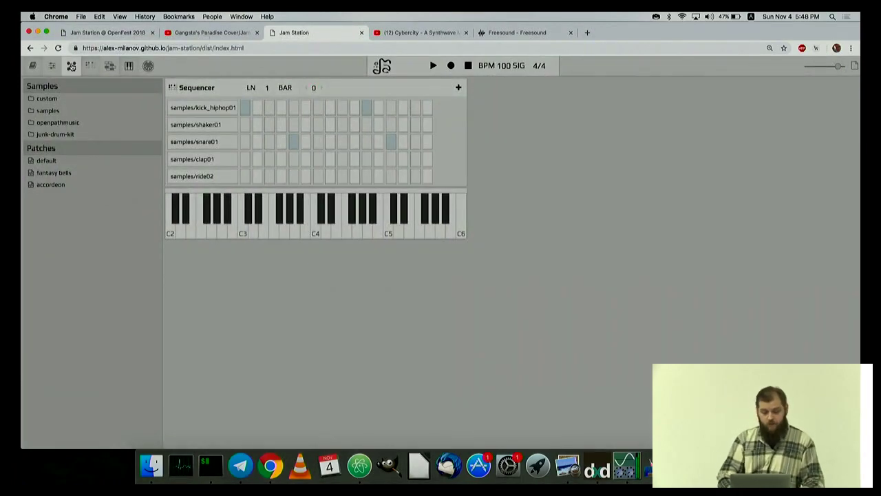
{"action": "left_click", "coordinate": [70, 65]}
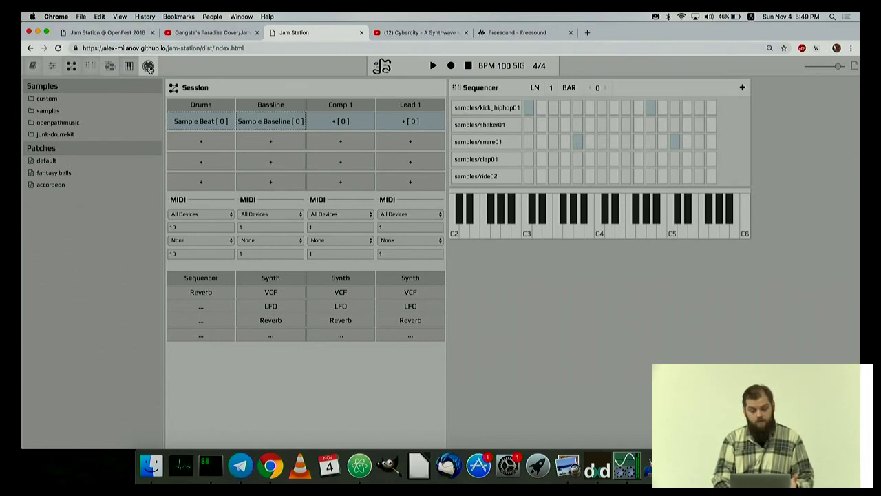
Open the MIDI Map settings, hide the piano keyboard, and scroll through the piano roll editor
{"action": "left_click", "coordinate": [149, 68]}
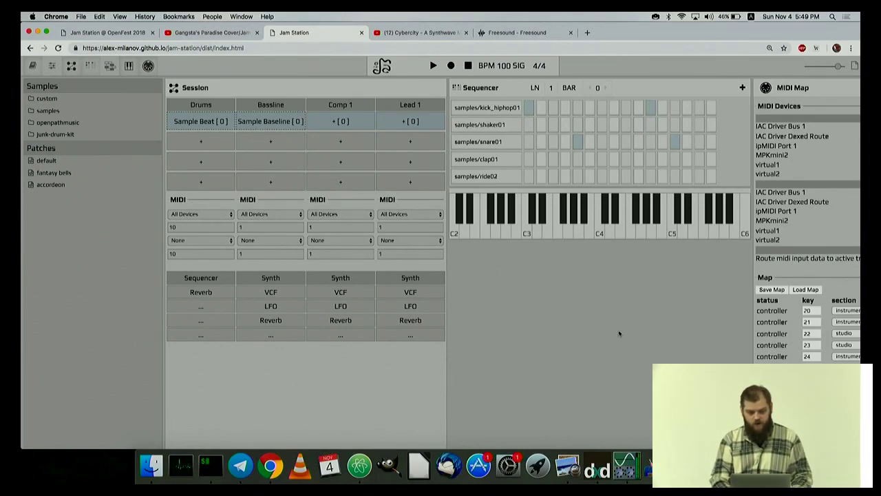
{"action": "left_click", "coordinate": [130, 68]}
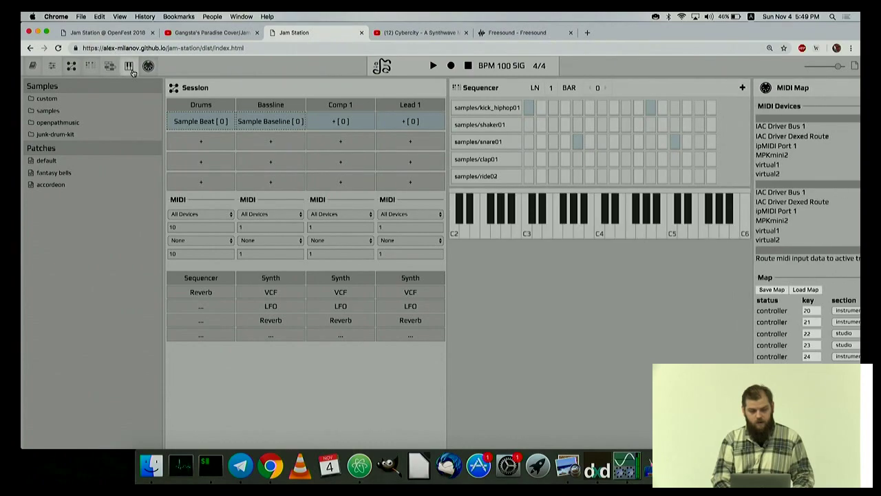
{"action": "left_click", "coordinate": [114, 67]}
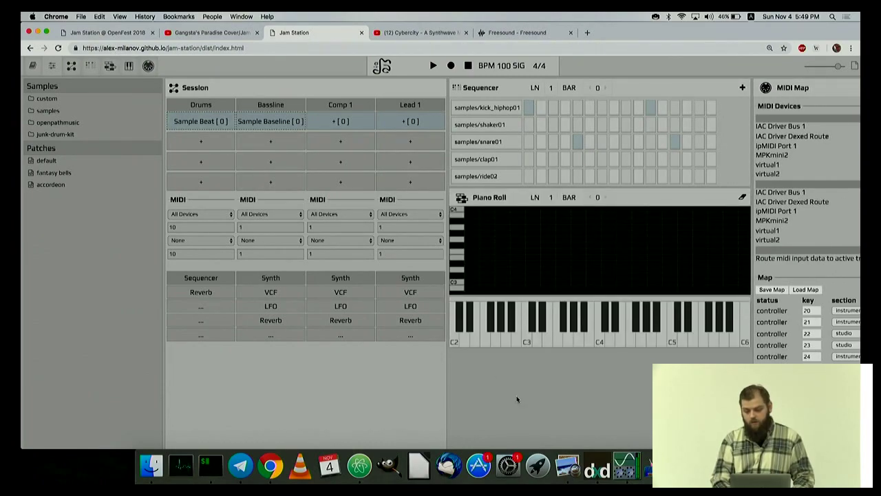
{"action": "scroll", "coordinate": [517, 399], "scroll_direction": "right", "scroll_amount": 5}
{"action": "scroll", "coordinate": [517, 399], "scroll_direction": "right", "scroll_amount": 1}
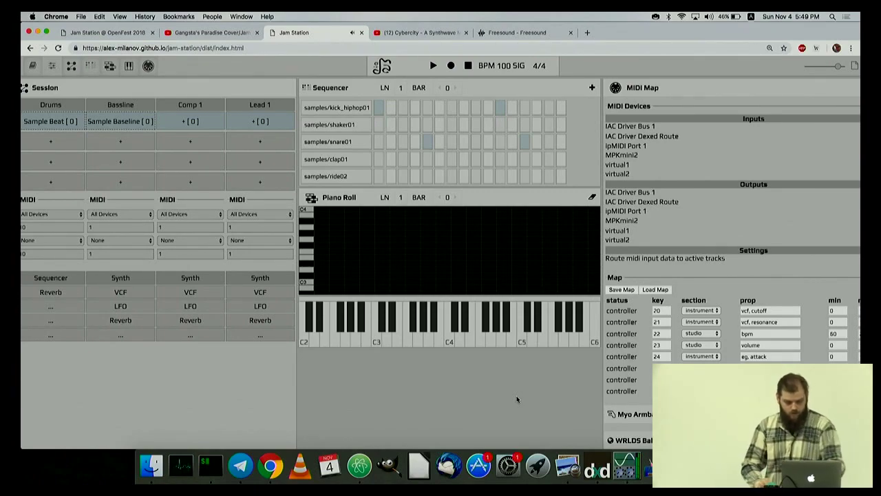
Show the patch list, open the accordeon patch's Instrument panel, and scroll right to the MIDI Map
{"action": "key", "text": "ctrl+b"}
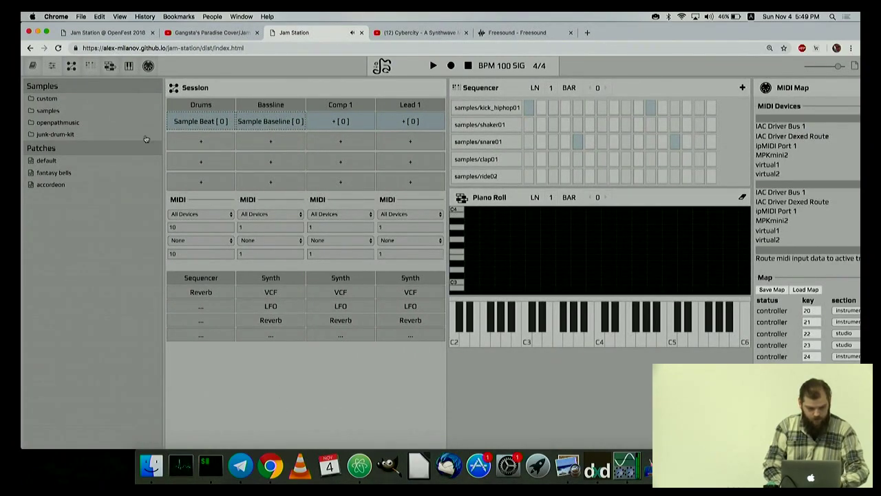
{"action": "left_click", "coordinate": [276, 278]}
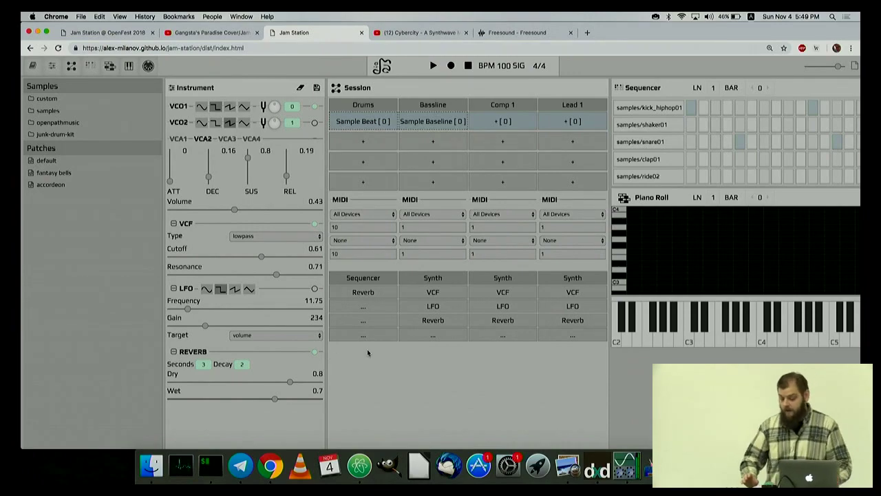
{"action": "scroll", "coordinate": [451, 387], "scroll_direction": "right", "scroll_amount": 5}
{"action": "scroll", "coordinate": [451, 389], "scroll_direction": "right", "scroll_amount": 3}
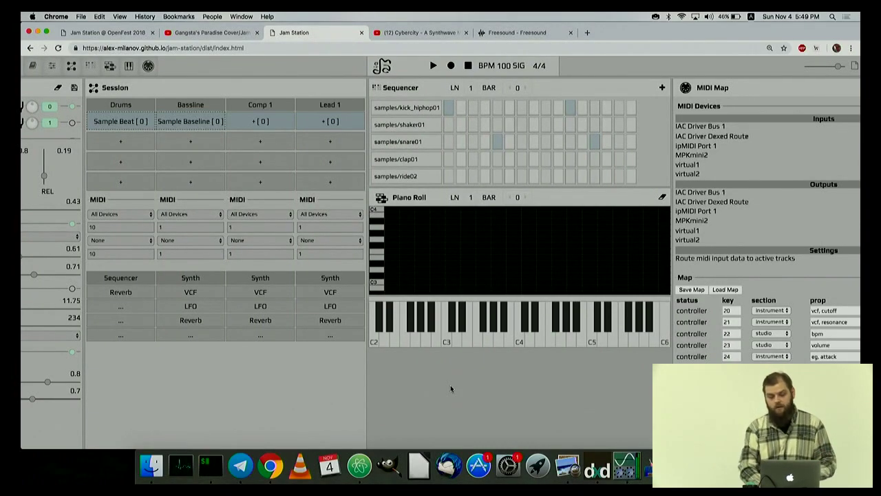
{"action": "scroll", "coordinate": [483, 387], "scroll_direction": "right", "scroll_amount": 2}
{"action": "scroll", "coordinate": [484, 387], "scroll_direction": "right", "scroll_amount": 2}
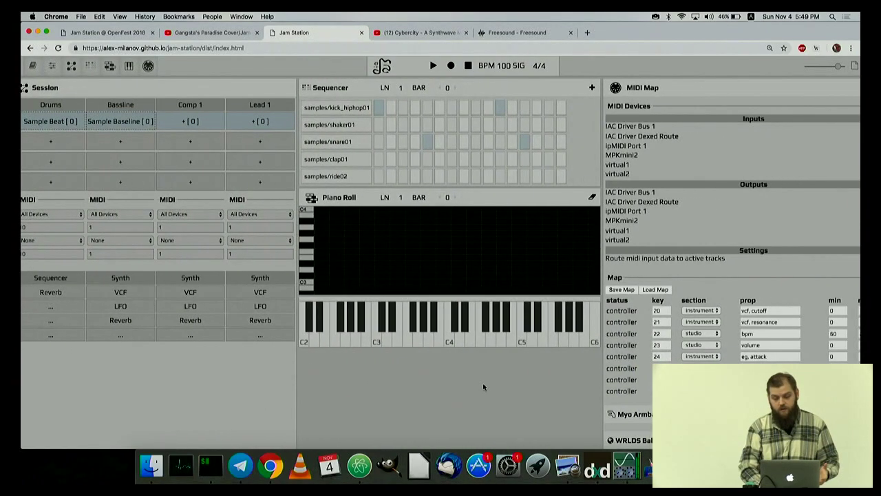
Scroll the layout right, then back left to show the Session view beside the MIDI Map
{"action": "scroll", "coordinate": [483, 387], "scroll_direction": "right", "scroll_amount": 2}
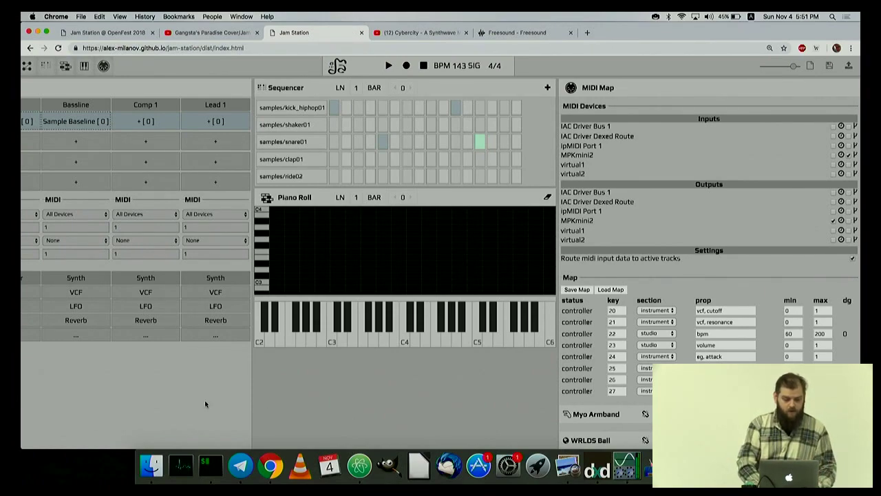
{"action": "scroll", "coordinate": [204, 400], "scroll_direction": "left", "scroll_amount": 2}
{"action": "scroll", "coordinate": [205, 400], "scroll_direction": "left", "scroll_amount": 3}
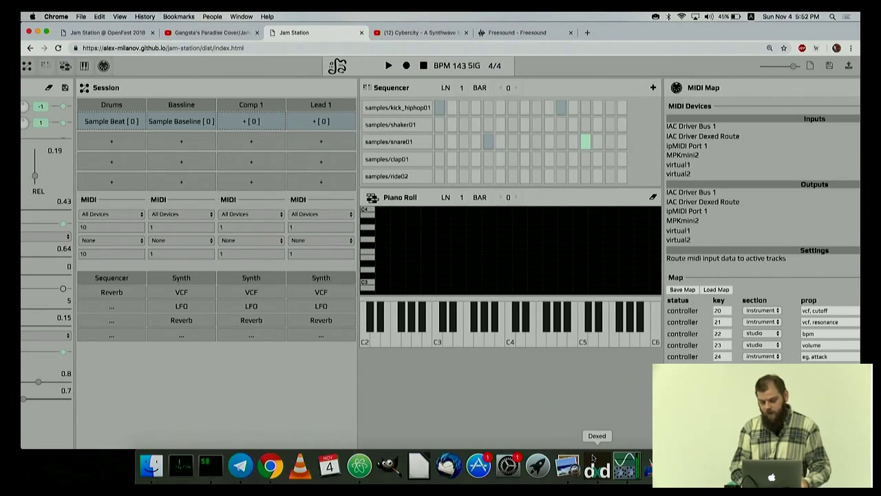
Bring the Dexed FM synth with its Rhodes 1 patch to the front
{"action": "left_click", "coordinate": [593, 459]}
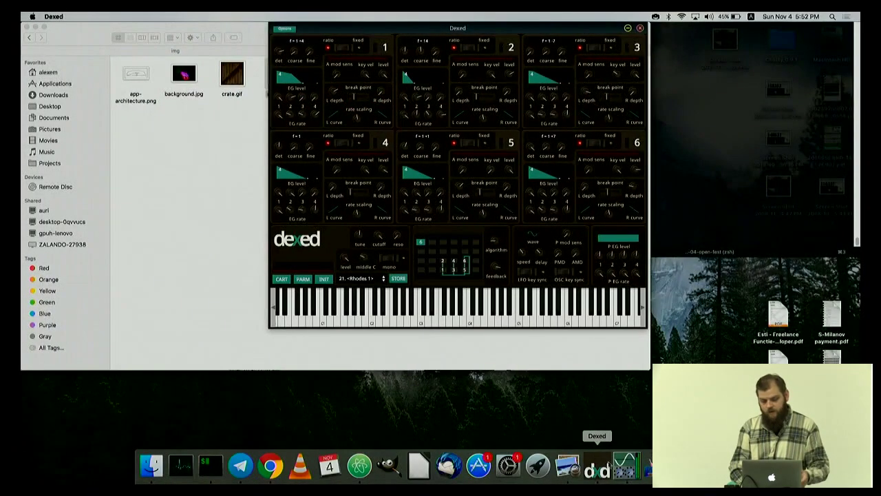
Close the Finder and Facebook windows and hide Terminal, leaving Dexed in focus
{"action": "left_click", "coordinate": [28, 29]}
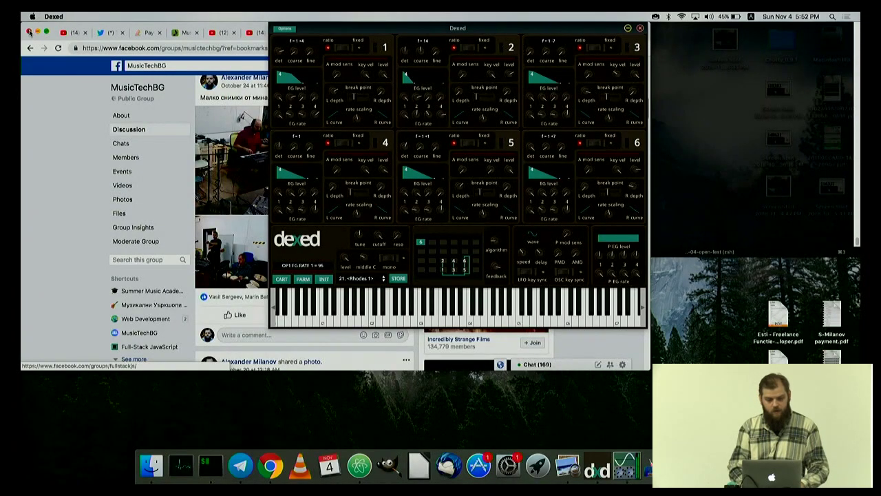
{"action": "left_click", "coordinate": [29, 31]}
{"action": "left_click", "coordinate": [28, 31]}
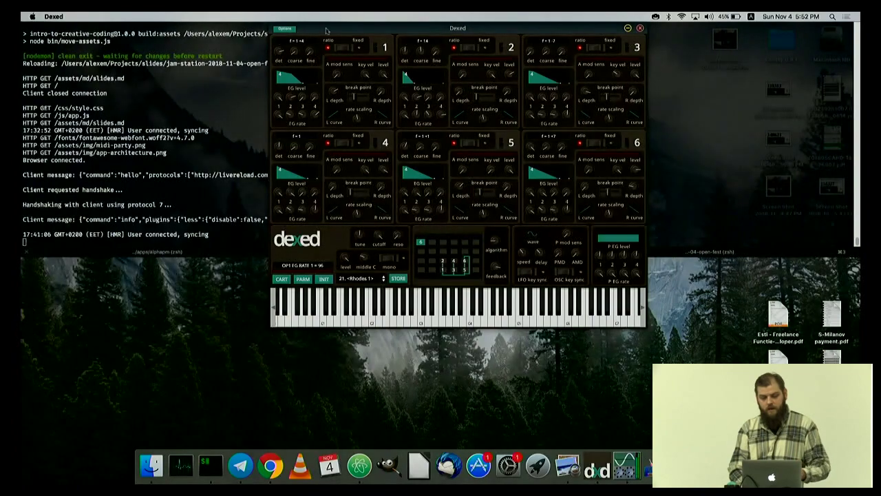
{"action": "left_click", "coordinate": [170, 122]}
{"action": "key", "text": "super+h"}
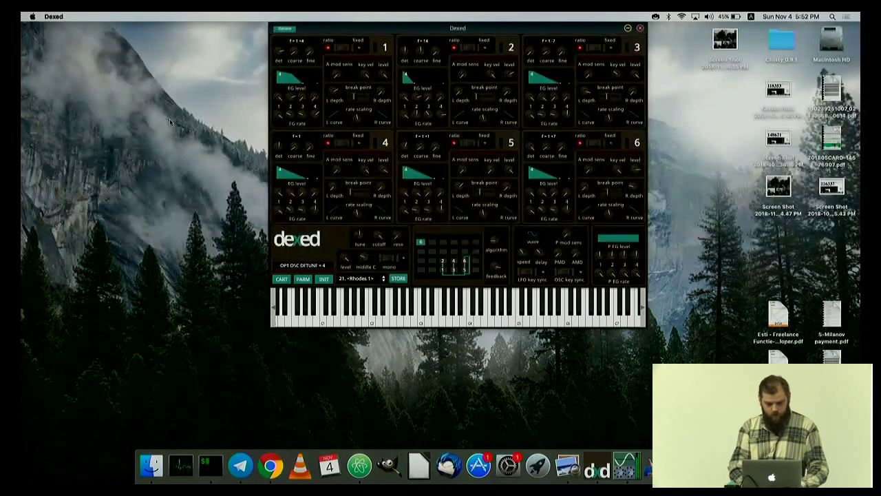
Play several notes, including C4, on Dexed's Rhodes 1 keyboard
{"action": "left_click", "coordinate": [383, 307]}
{"action": "left_click", "coordinate": [416, 319]}
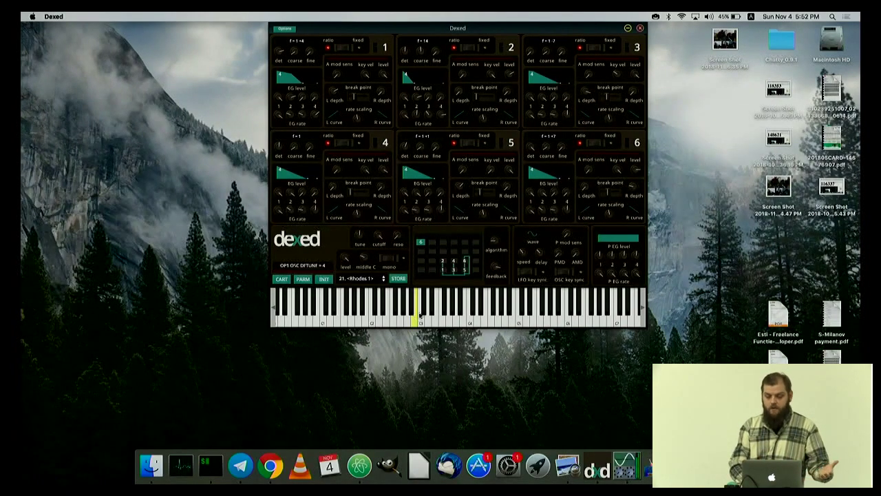
{"action": "left_click", "coordinate": [511, 318]}
{"action": "left_click", "coordinate": [483, 321]}
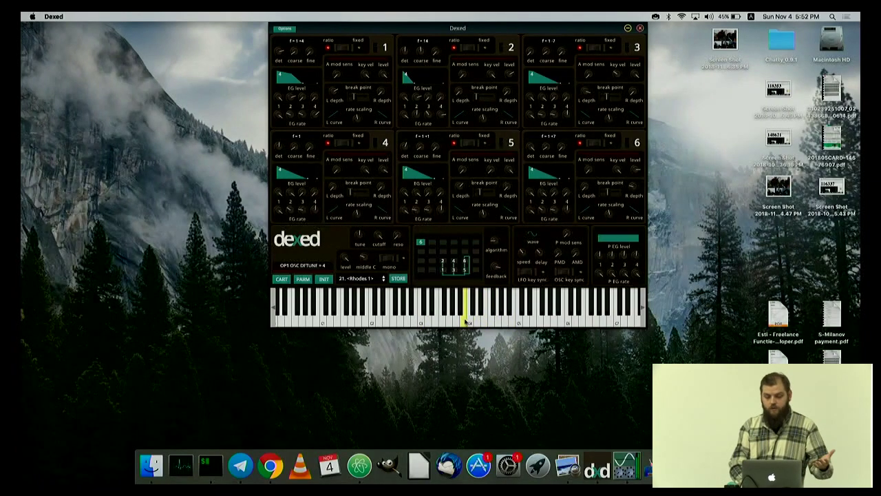
{"action": "left_click_drag", "start_coordinate": [465, 320], "coordinate": [478, 320]}
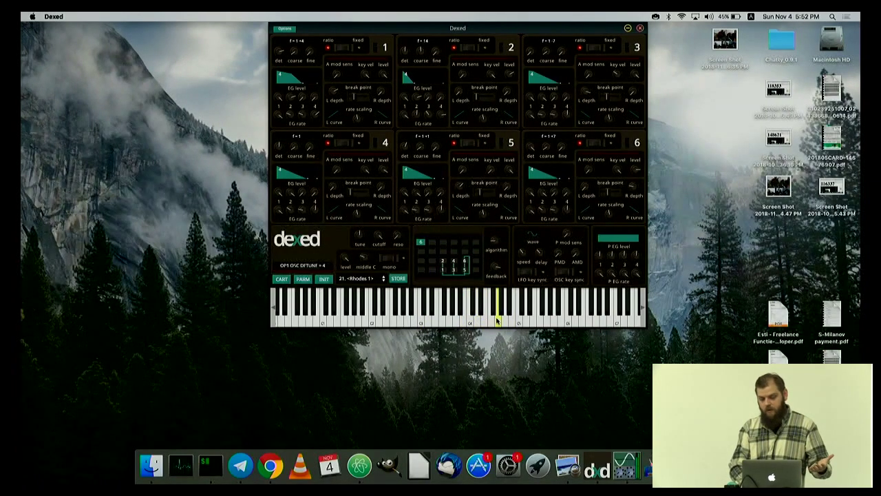
{"action": "left_click", "coordinate": [497, 320]}
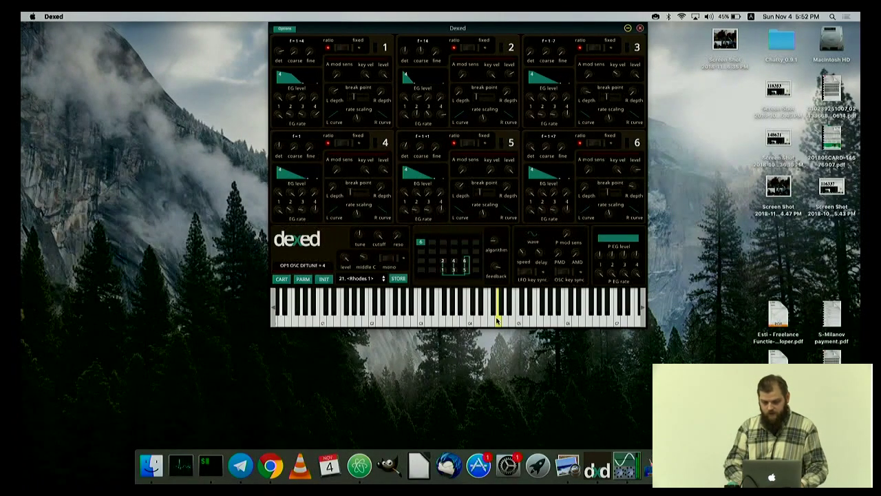
{"action": "left_click", "coordinate": [470, 318]}
{"action": "left_click", "coordinate": [456, 336]}
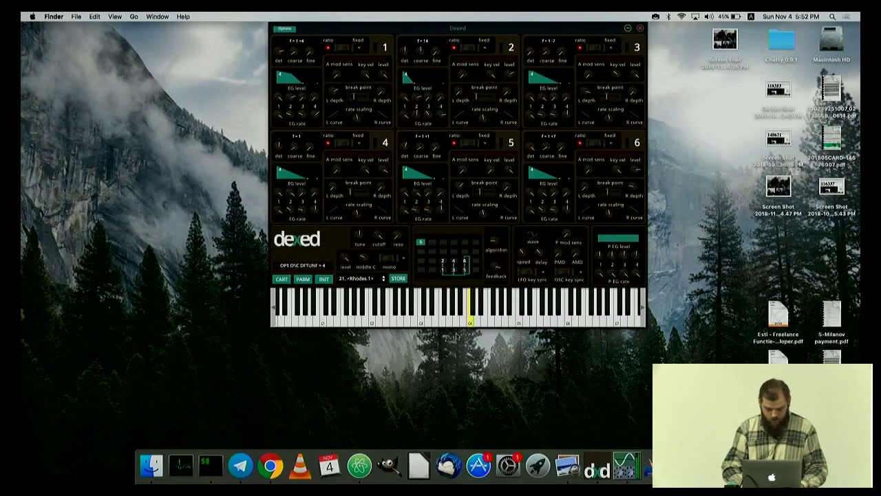
Route Comp 1's MIDI to IAC Driver Dexed Route and play a run of piano-roll notes
{"action": "key", "text": "ctrl+Left"}
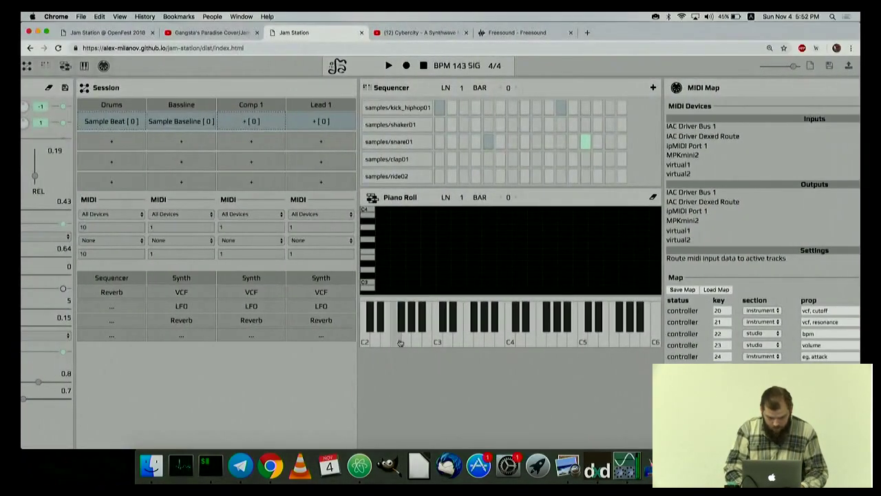
{"action": "left_click", "coordinate": [240, 239]}
{"action": "left_click", "coordinate": [242, 254]}
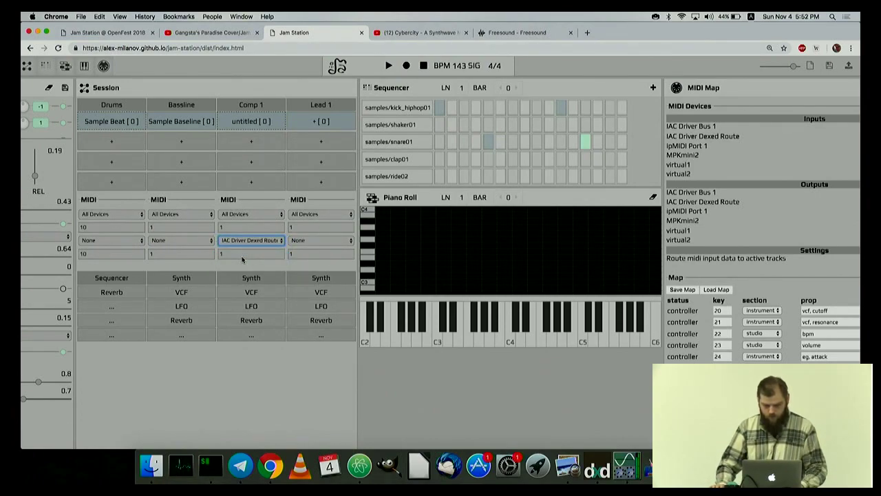
{"action": "left_click", "coordinate": [465, 343]}
{"action": "left_click_drag", "start_coordinate": [465, 343], "coordinate": [501, 345]}
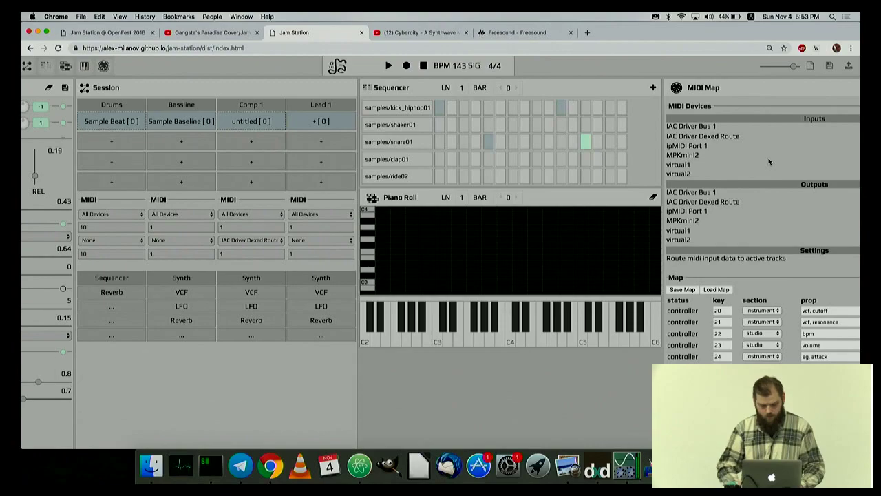
{"action": "key", "text": "ctrl+Right"}
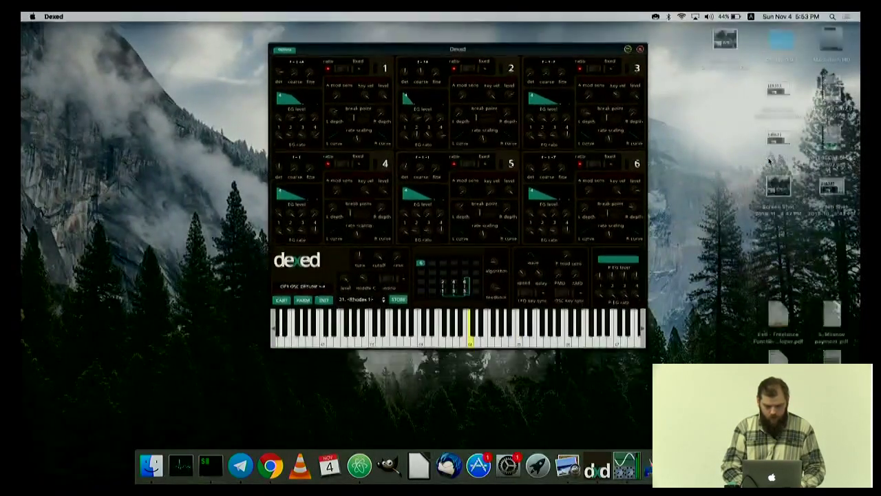
Move the Dexed window onto Desktop 3 in Mission Control and switch to that desktop
{"action": "key", "text": "ctrl+Up"}
{"action": "left_click_drag", "start_coordinate": [579, 191], "coordinate": [498, 53]}
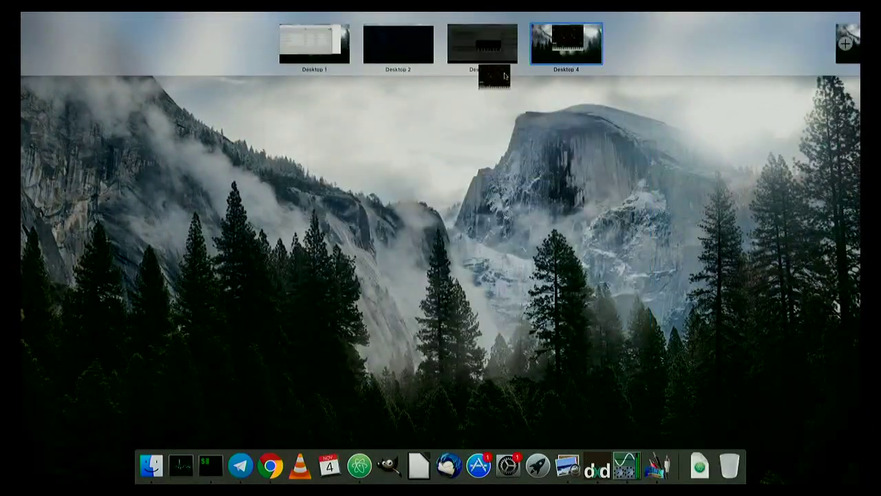
{"action": "left_click", "coordinate": [497, 53]}
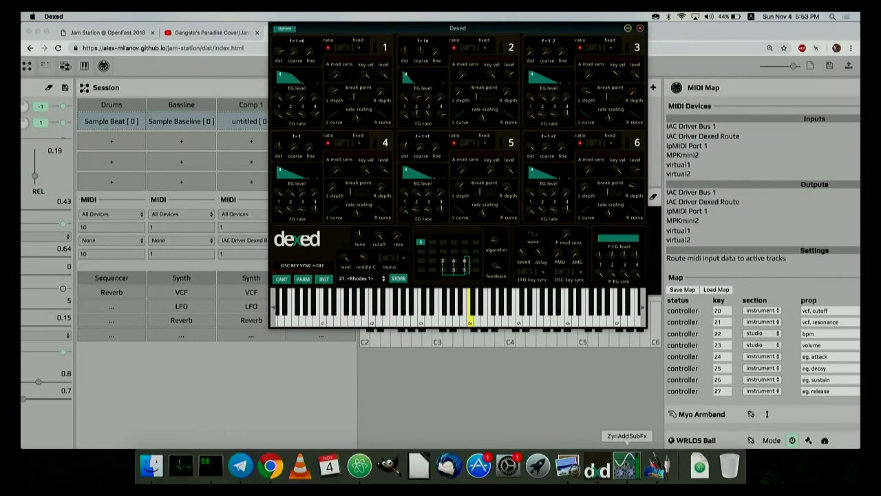
Launch ZynAddSubFX and load '34. Analog Brass 3' from the instrument bank
{"action": "left_click", "coordinate": [627, 464]}
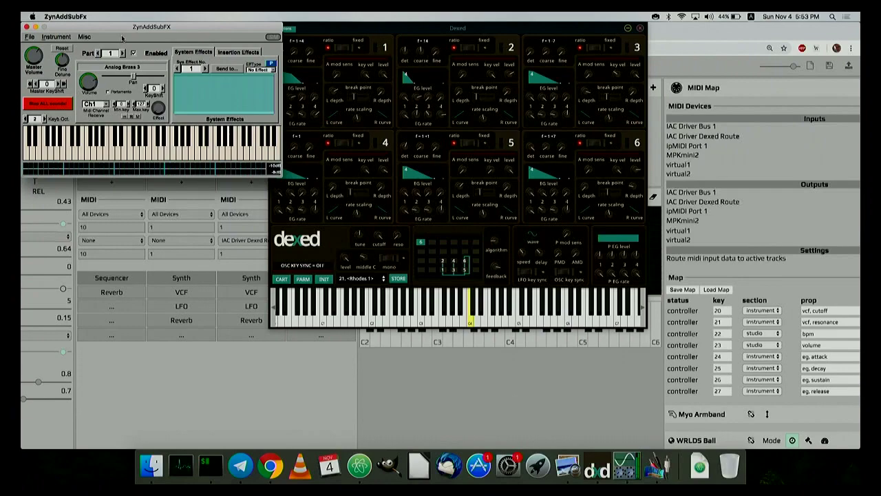
{"action": "left_click", "coordinate": [65, 39]}
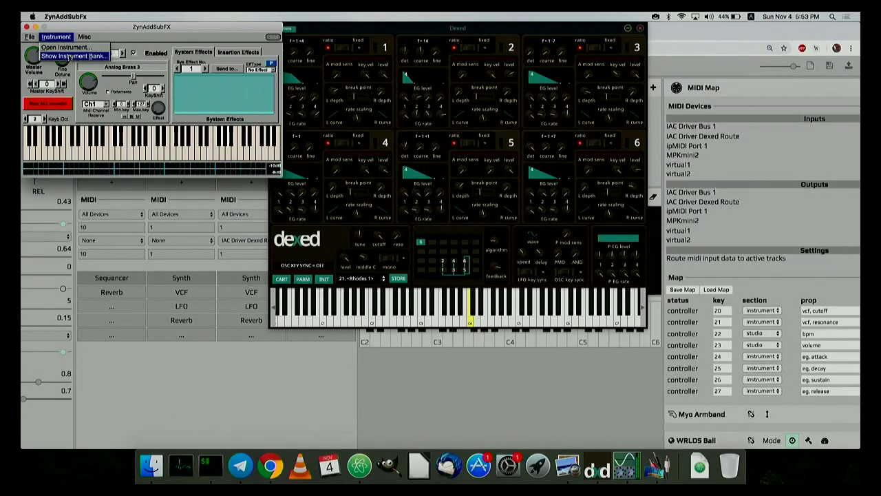
{"action": "left_click", "coordinate": [69, 55]}
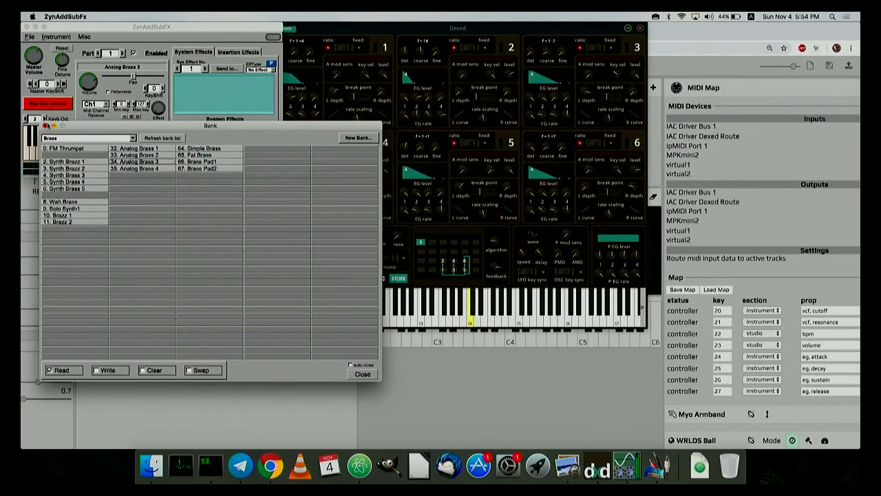
{"action": "left_click", "coordinate": [46, 126]}
{"action": "left_click", "coordinate": [122, 152]}
Play a rising series of notes on the ZynAddSubFX virtual keyboard
{"action": "left_click", "coordinate": [159, 138]}
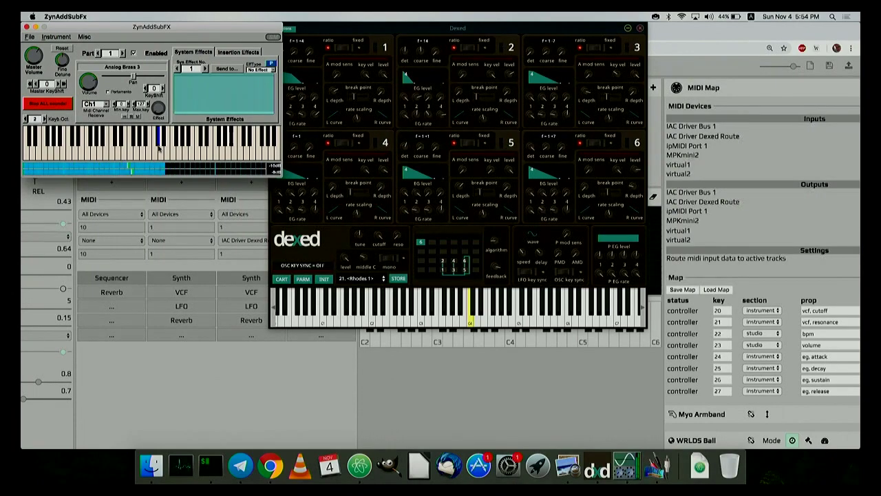
{"action": "left_click", "coordinate": [177, 153]}
{"action": "left_click", "coordinate": [207, 153]}
{"action": "left_click", "coordinate": [223, 153]}
{"action": "left_click", "coordinate": [252, 153]}
Route Bassline's MIDI to IAC Driver Dexed Route and Comp 1's to virtual1
{"action": "left_click", "coordinate": [194, 240]}
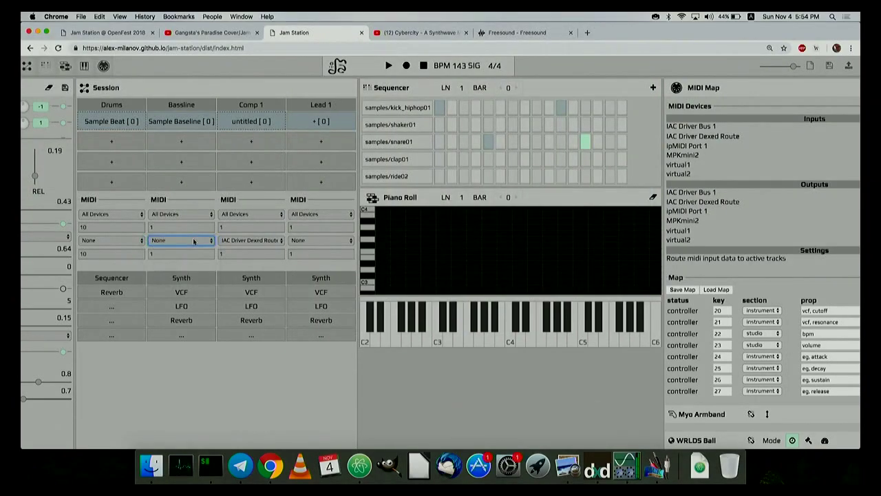
{"action": "left_click", "coordinate": [194, 241]}
{"action": "left_click", "coordinate": [191, 256]}
{"action": "left_click", "coordinate": [244, 241]}
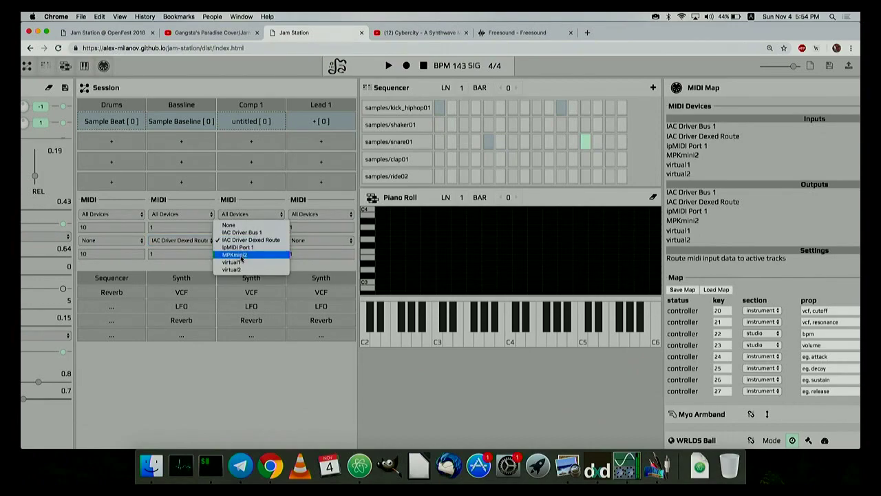
{"action": "left_click", "coordinate": [243, 263]}
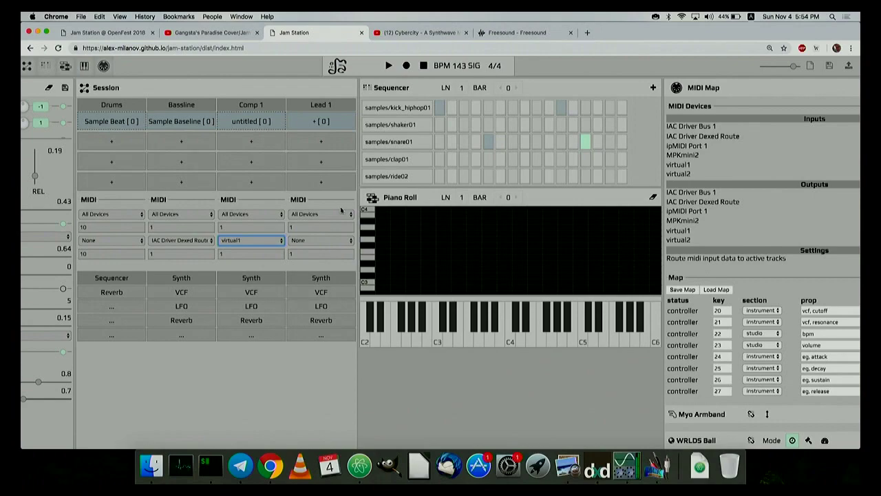
{"action": "left_click", "coordinate": [261, 242]}
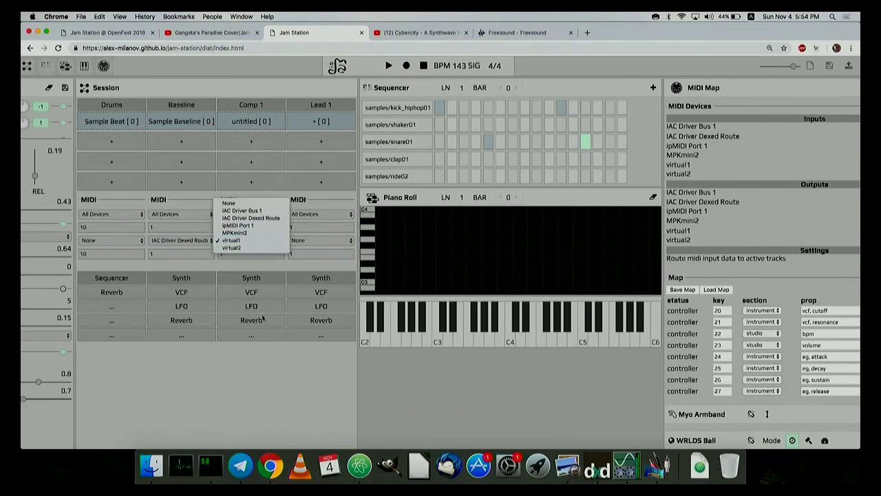
{"action": "left_click", "coordinate": [256, 367]}
{"action": "left_click", "coordinate": [658, 466]}
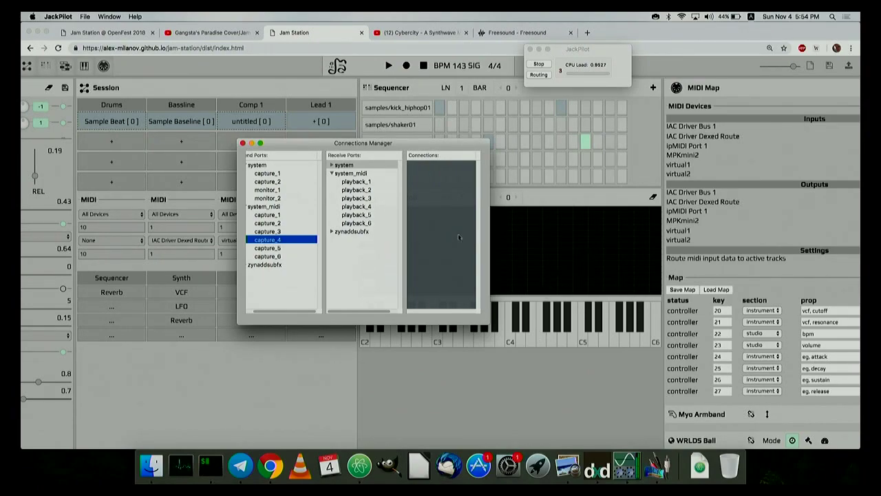
Connect system_midi capture_5 to ZynAddSubFX's midi_input in the Connections Manager
{"action": "left_click", "coordinate": [332, 232]}
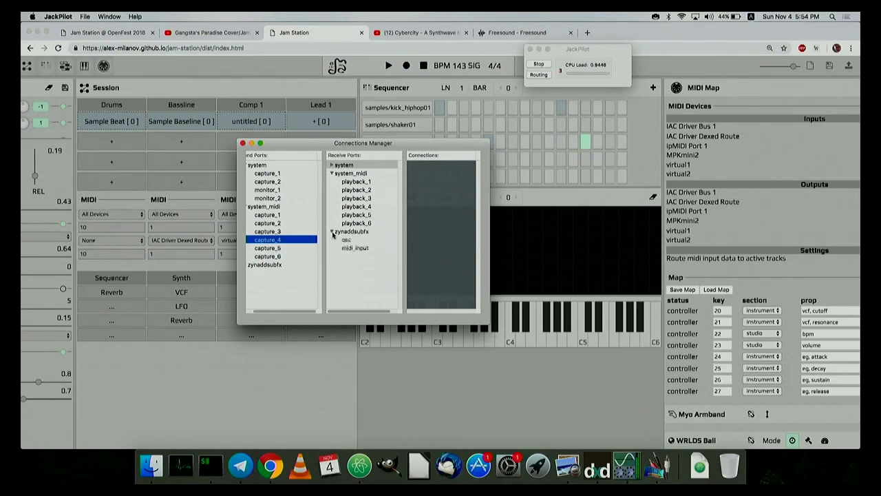
{"action": "left_click", "coordinate": [282, 250]}
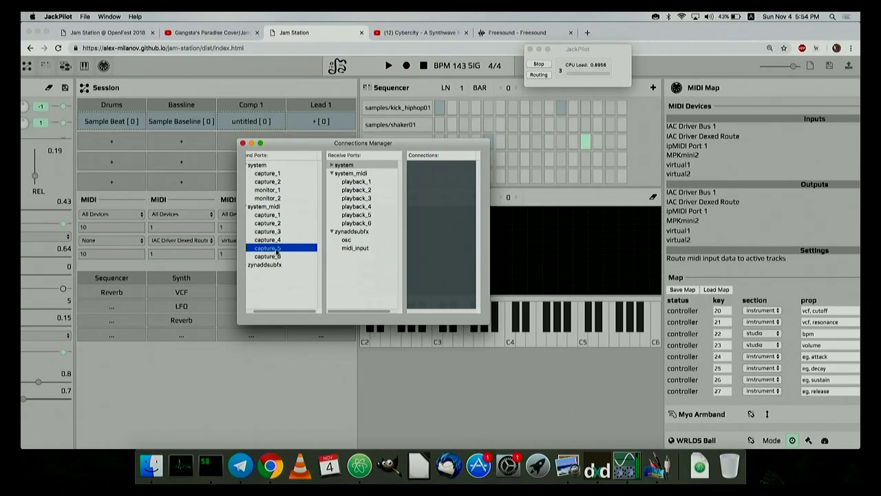
{"action": "double_click", "coordinate": [342, 248]}
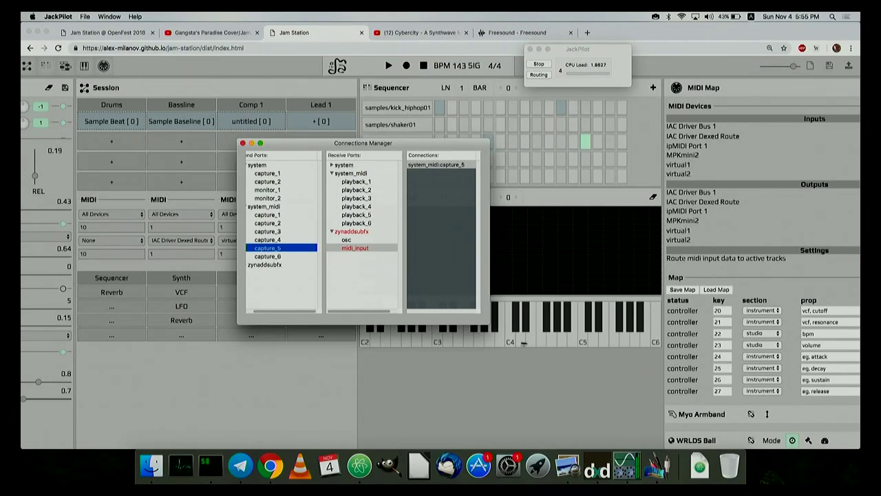
{"action": "left_click", "coordinate": [624, 458]}
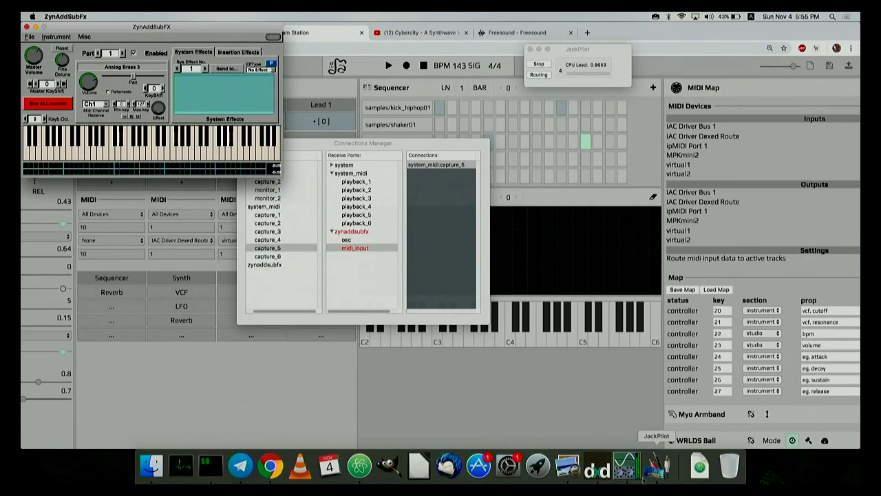
Bring the Jam Station page back in front of ZynAddSubFX and JackPilot
{"action": "left_click", "coordinate": [523, 398]}
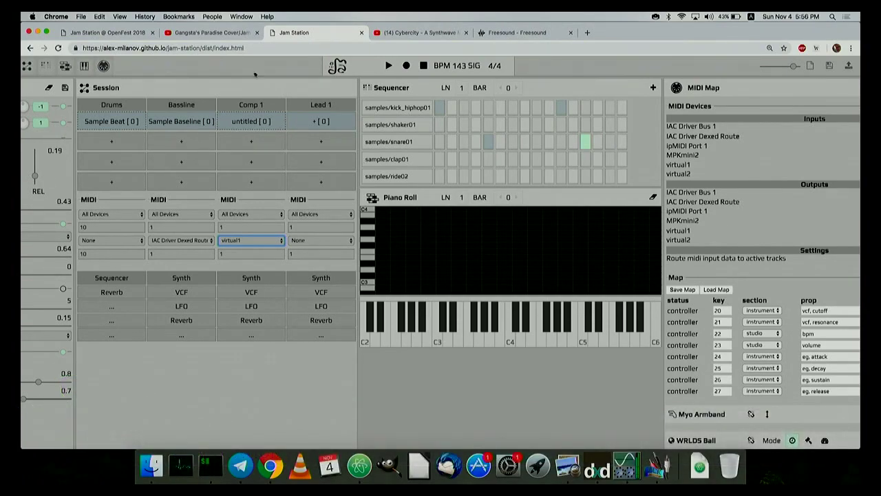
Advance the Chrome talk slides from MIDI Routing to 'Connecting weird gadgets', then return to Jam Station
{"action": "left_click", "coordinate": [130, 32]}
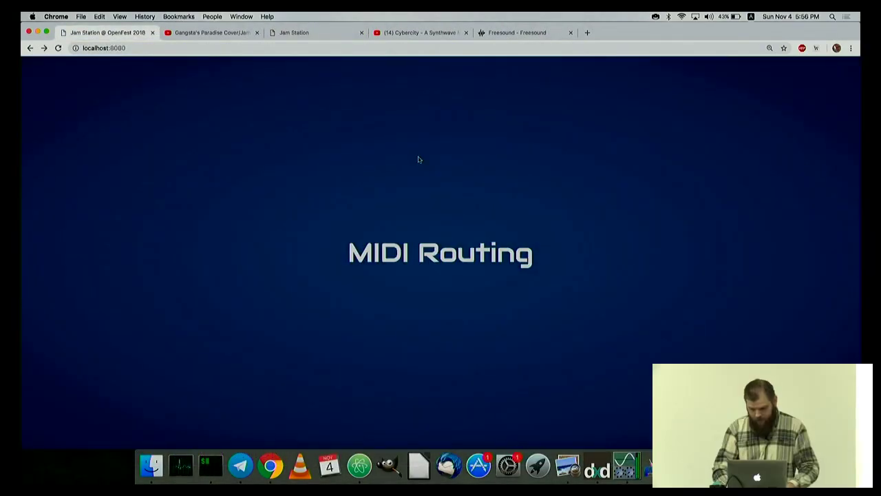
{"action": "key", "text": "Right"}
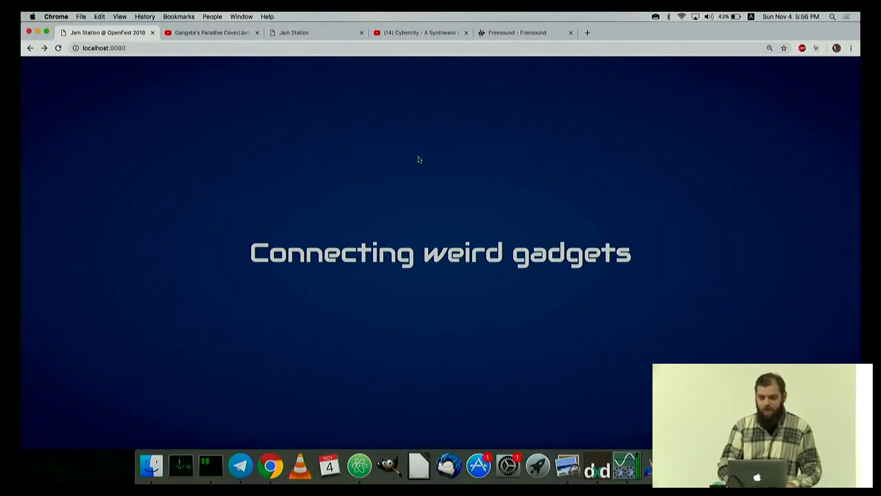
{"action": "left_click", "coordinate": [301, 33]}
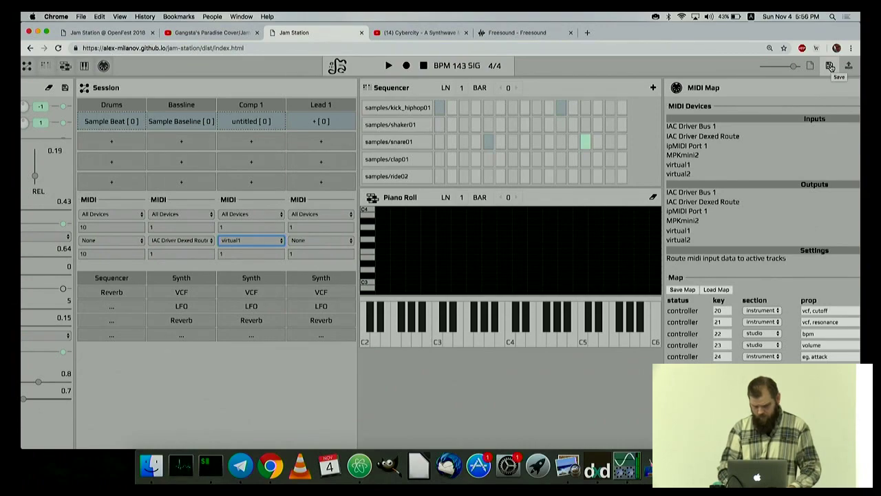
Save the current 143 BPM session as a .json download using the toolbar Save icon
{"action": "left_click", "coordinate": [831, 65]}
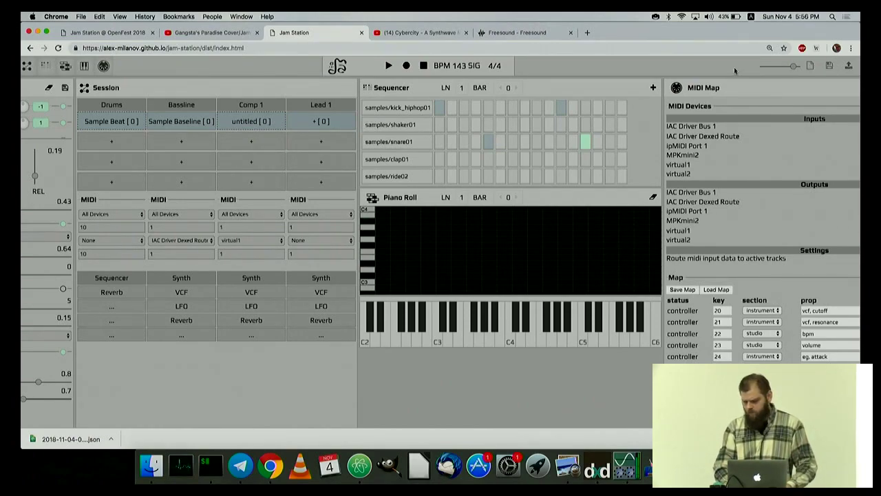
Load a saved jam.json session from Downloads, bringing up the 90 BPM 7/8 tabla session
{"action": "left_click", "coordinate": [848, 67]}
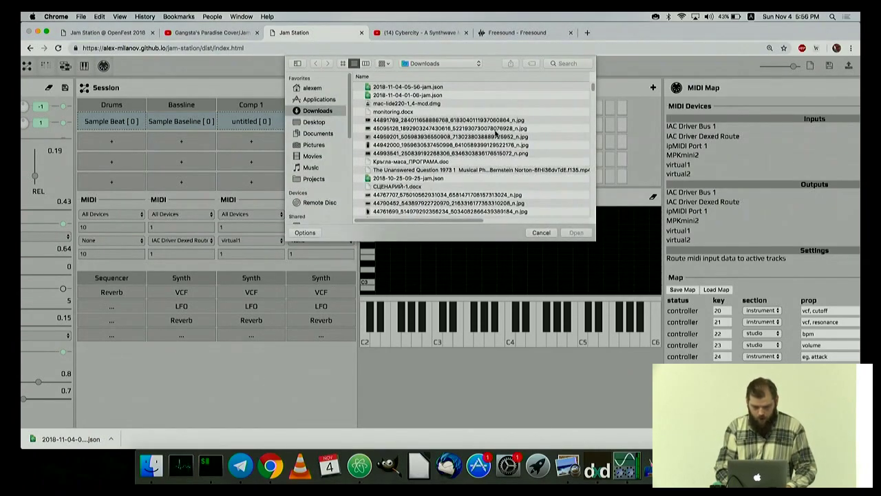
{"action": "scroll", "coordinate": [495, 134], "scroll_direction": "down", "scroll_amount": 3}
{"action": "scroll", "coordinate": [495, 134], "scroll_direction": "down", "scroll_amount": 2}
{"action": "scroll", "coordinate": [495, 134], "scroll_direction": "down", "scroll_amount": 5}
{"action": "scroll", "coordinate": [495, 135], "scroll_direction": "down", "scroll_amount": 5}
{"action": "scroll", "coordinate": [495, 135], "scroll_direction": "down", "scroll_amount": 5}
{"action": "scroll", "coordinate": [495, 135], "scroll_direction": "down", "scroll_amount": 5}
{"action": "scroll", "coordinate": [495, 134], "scroll_direction": "down", "scroll_amount": 5}
{"action": "scroll", "coordinate": [495, 135], "scroll_direction": "down", "scroll_amount": 5}
{"action": "scroll", "coordinate": [495, 134], "scroll_direction": "down", "scroll_amount": 5}
{"action": "scroll", "coordinate": [495, 134], "scroll_direction": "up", "scroll_amount": 1}
{"action": "scroll", "coordinate": [464, 136], "scroll_direction": "down", "scroll_amount": 5}
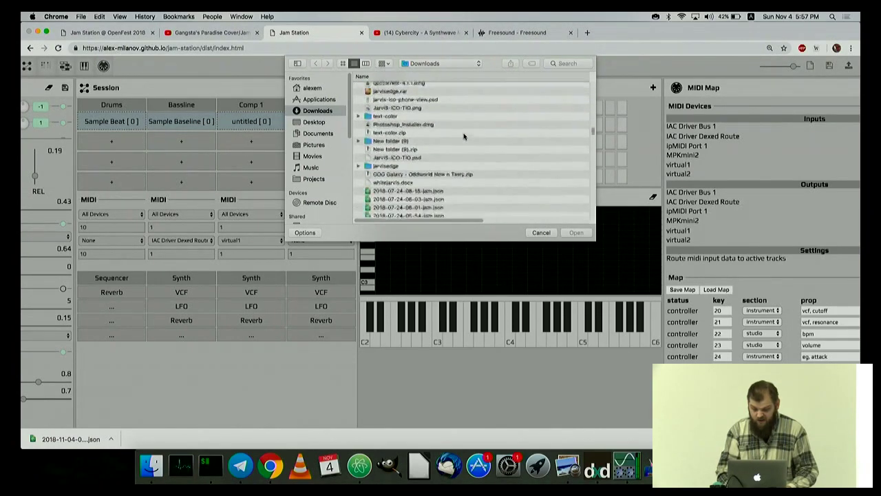
{"action": "double_click", "coordinate": [436, 159]}
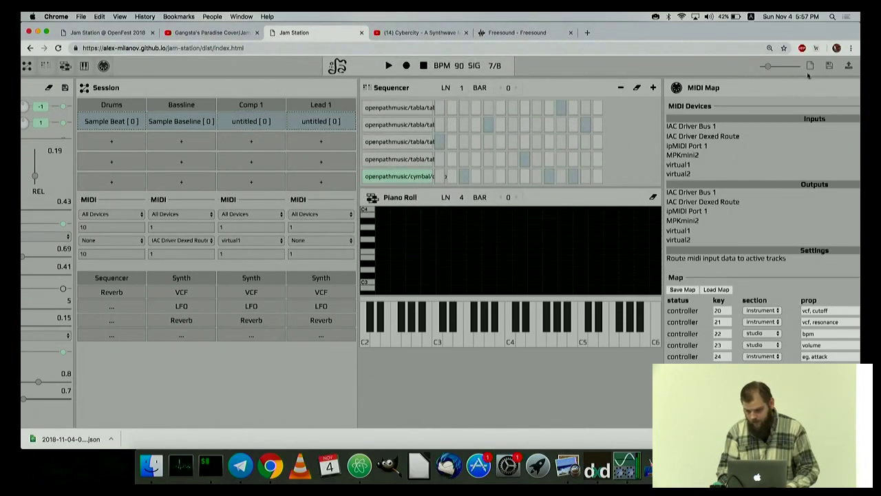
Reopen Load and scroll Downloads for another dated jam.json session file
{"action": "left_click", "coordinate": [849, 65]}
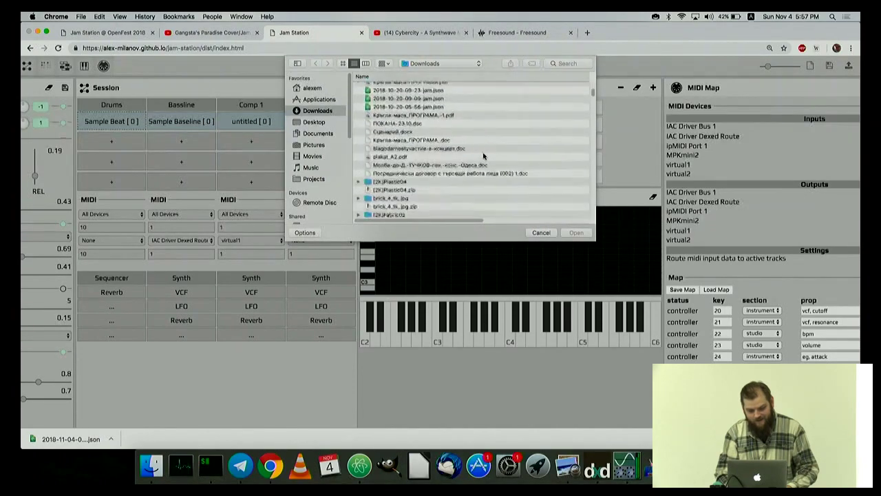
{"action": "scroll", "coordinate": [484, 157], "scroll_direction": "down", "scroll_amount": 5}
{"action": "scroll", "coordinate": [484, 157], "scroll_direction": "down", "scroll_amount": 5}
{"action": "scroll", "coordinate": [484, 157], "scroll_direction": "down", "scroll_amount": 5}
{"action": "scroll", "coordinate": [483, 157], "scroll_direction": "down", "scroll_amount": 5}
{"action": "scroll", "coordinate": [484, 157], "scroll_direction": "down", "scroll_amount": 3}
{"action": "scroll", "coordinate": [483, 157], "scroll_direction": "down", "scroll_amount": 3}
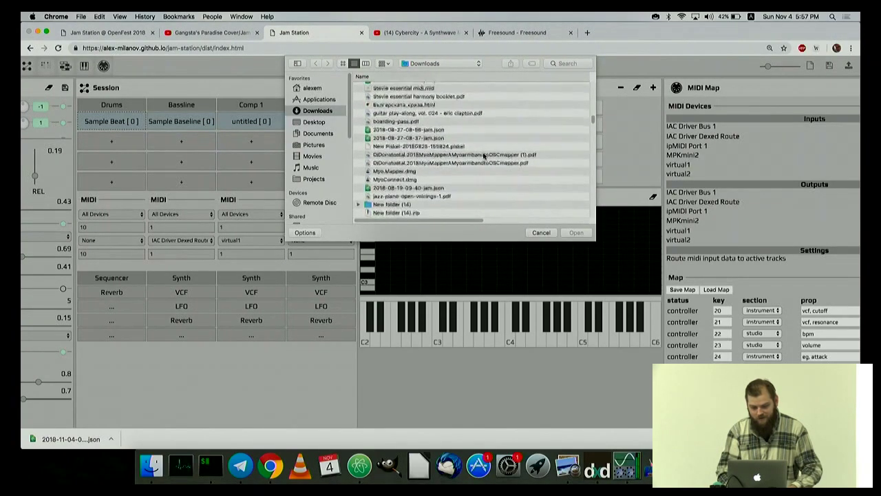
{"action": "scroll", "coordinate": [484, 157], "scroll_direction": "down", "scroll_amount": 3}
{"action": "scroll", "coordinate": [483, 157], "scroll_direction": "down", "scroll_amount": 3}
{"action": "scroll", "coordinate": [483, 157], "scroll_direction": "down", "scroll_amount": 3}
{"action": "scroll", "coordinate": [484, 157], "scroll_direction": "down", "scroll_amount": 3}
{"action": "scroll", "coordinate": [483, 157], "scroll_direction": "down", "scroll_amount": 3}
{"action": "scroll", "coordinate": [483, 157], "scroll_direction": "down", "scroll_amount": 3}
{"action": "scroll", "coordinate": [483, 157], "scroll_direction": "down", "scroll_amount": 3}
{"action": "scroll", "coordinate": [483, 157], "scroll_direction": "down", "scroll_amount": 3}
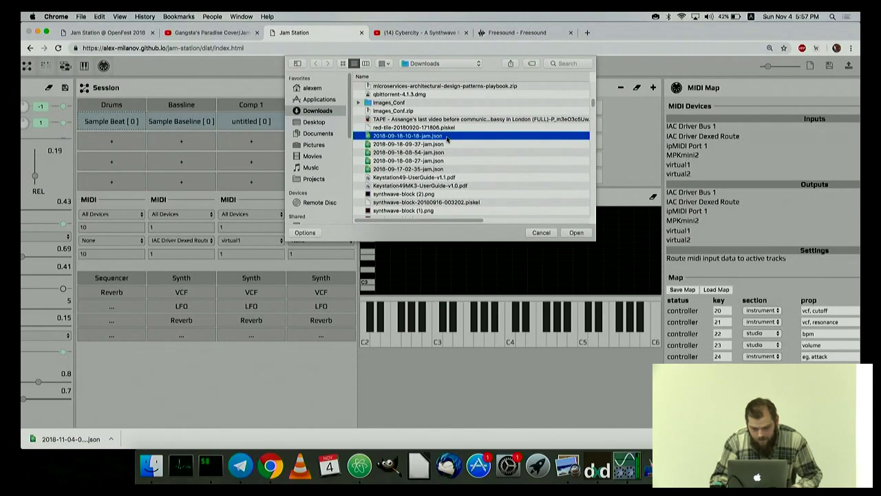
{"action": "double_click", "coordinate": [447, 137]}
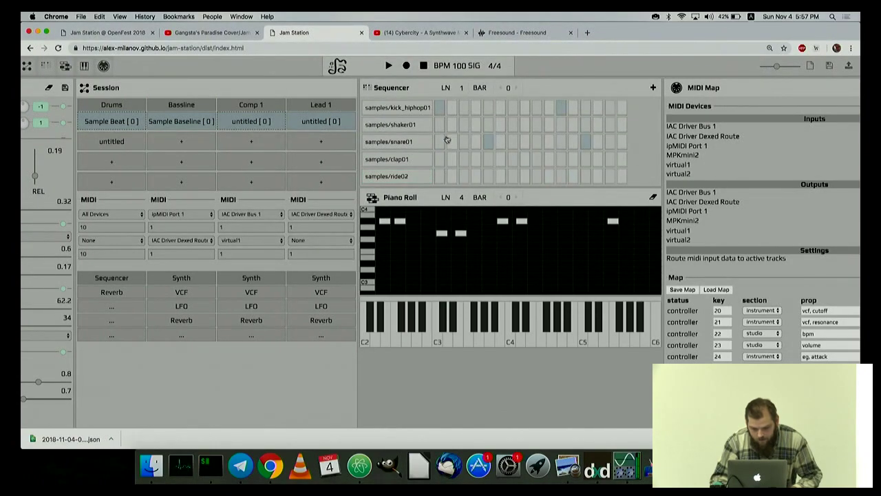
{"action": "left_click", "coordinate": [849, 66]}
{"action": "scroll", "coordinate": [449, 142], "scroll_direction": "down", "scroll_amount": 3}
{"action": "scroll", "coordinate": [449, 142], "scroll_direction": "down", "scroll_amount": 3}
{"action": "scroll", "coordinate": [449, 142], "scroll_direction": "up", "scroll_amount": 1}
{"action": "double_click", "coordinate": [439, 148]}
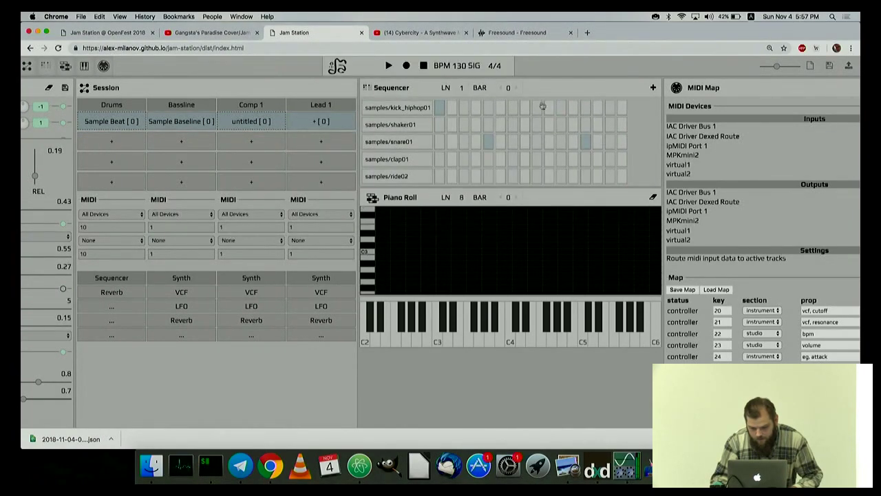
Browse further through Downloads and load the 90 BPM 7/8 tabla session
{"action": "left_click", "coordinate": [849, 66]}
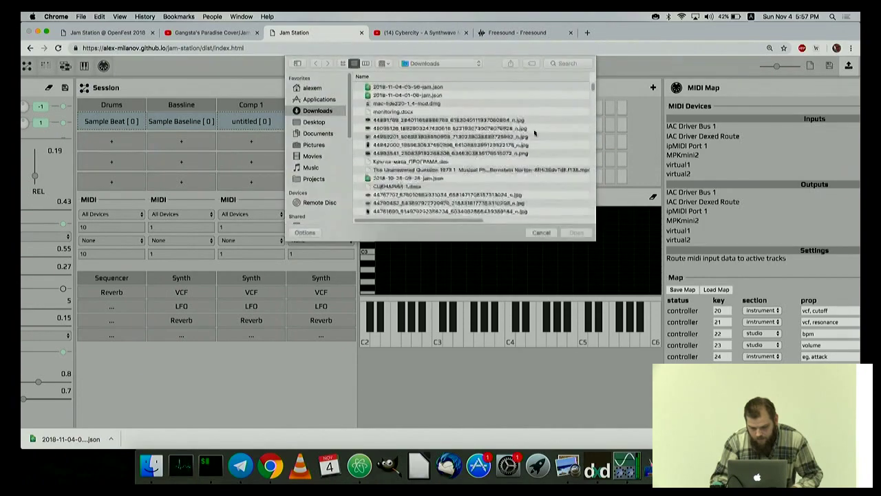
{"action": "scroll", "coordinate": [524, 139], "scroll_direction": "down", "scroll_amount": 3}
{"action": "scroll", "coordinate": [524, 139], "scroll_direction": "down", "scroll_amount": 3}
{"action": "scroll", "coordinate": [525, 139], "scroll_direction": "down", "scroll_amount": 3}
{"action": "scroll", "coordinate": [525, 139], "scroll_direction": "down", "scroll_amount": 3}
{"action": "scroll", "coordinate": [525, 139], "scroll_direction": "down", "scroll_amount": 3}
{"action": "scroll", "coordinate": [525, 139], "scroll_direction": "down", "scroll_amount": 3}
{"action": "scroll", "coordinate": [525, 139], "scroll_direction": "down", "scroll_amount": 3}
{"action": "scroll", "coordinate": [525, 139], "scroll_direction": "down", "scroll_amount": 3}
{"action": "scroll", "coordinate": [525, 139], "scroll_direction": "down", "scroll_amount": 5}
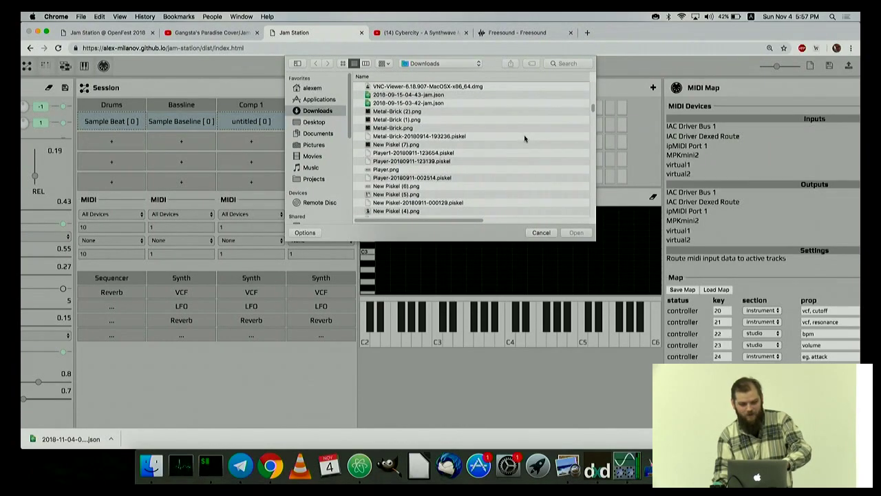
{"action": "scroll", "coordinate": [490, 150], "scroll_direction": "down", "scroll_amount": 3}
{"action": "scroll", "coordinate": [490, 150], "scroll_direction": "down", "scroll_amount": 3}
{"action": "scroll", "coordinate": [490, 150], "scroll_direction": "down", "scroll_amount": 3}
{"action": "scroll", "coordinate": [489, 149], "scroll_direction": "down", "scroll_amount": 1}
{"action": "scroll", "coordinate": [489, 150], "scroll_direction": "down", "scroll_amount": 2}
{"action": "scroll", "coordinate": [474, 162], "scroll_direction": "down", "scroll_amount": 2}
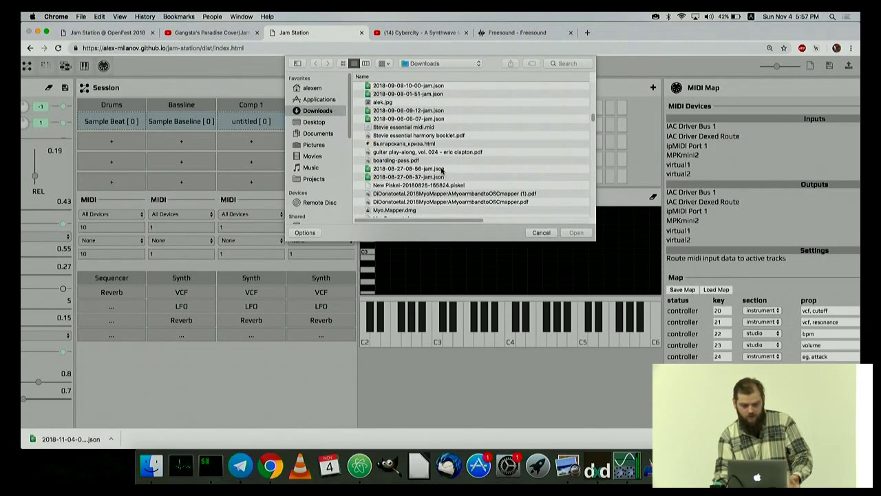
{"action": "scroll", "coordinate": [442, 170], "scroll_direction": "down", "scroll_amount": 2}
{"action": "scroll", "coordinate": [442, 170], "scroll_direction": "down", "scroll_amount": 3}
{"action": "scroll", "coordinate": [439, 171], "scroll_direction": "down", "scroll_amount": 3}
{"action": "scroll", "coordinate": [436, 173], "scroll_direction": "down", "scroll_amount": 3}
{"action": "scroll", "coordinate": [436, 172], "scroll_direction": "down", "scroll_amount": 3}
{"action": "scroll", "coordinate": [436, 172], "scroll_direction": "down", "scroll_amount": 3}
{"action": "scroll", "coordinate": [436, 173], "scroll_direction": "down", "scroll_amount": 2}
{"action": "scroll", "coordinate": [436, 173], "scroll_direction": "down", "scroll_amount": 3}
{"action": "scroll", "coordinate": [438, 169], "scroll_direction": "down", "scroll_amount": 1}
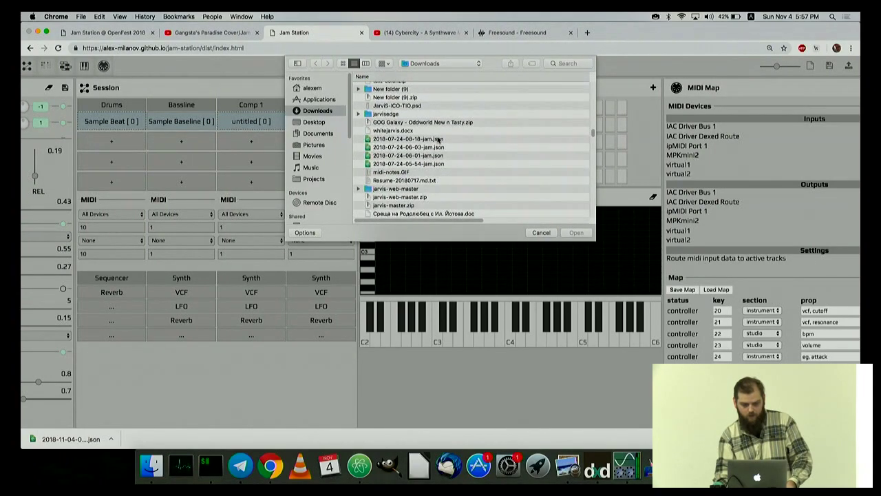
{"action": "double_click", "coordinate": [438, 139]}
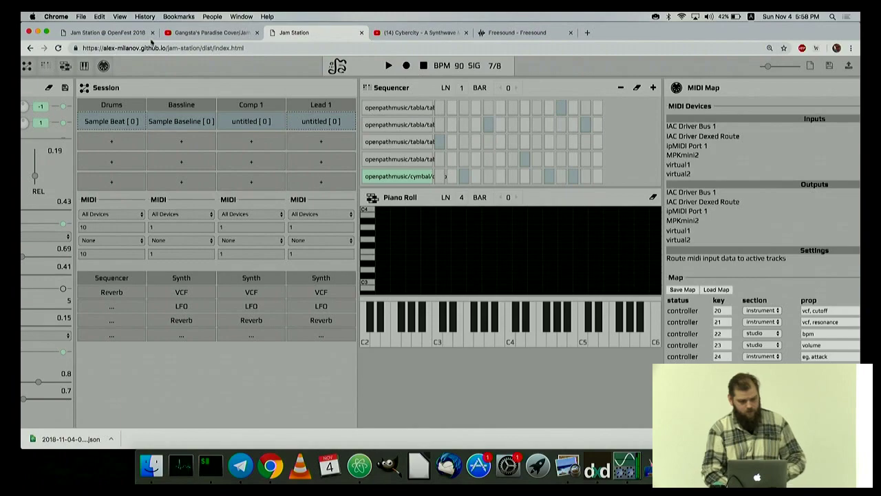
{"action": "key", "text": "super+r"}
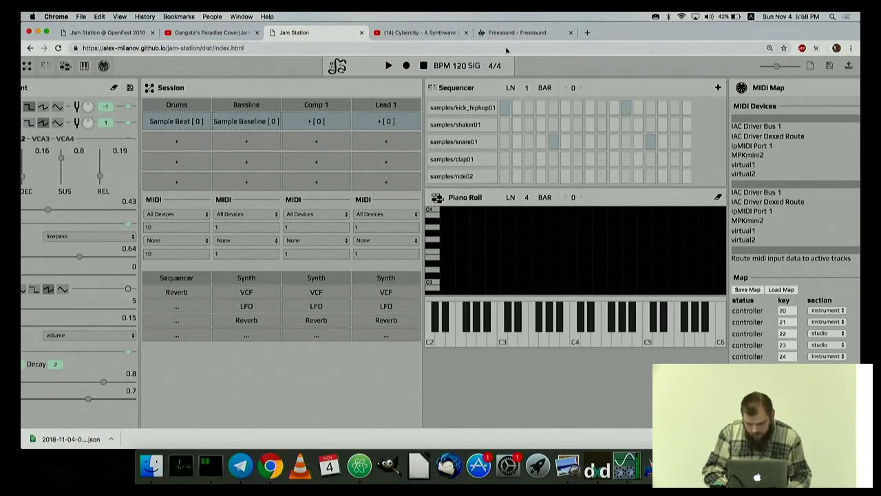
{"action": "left_click", "coordinate": [848, 68]}
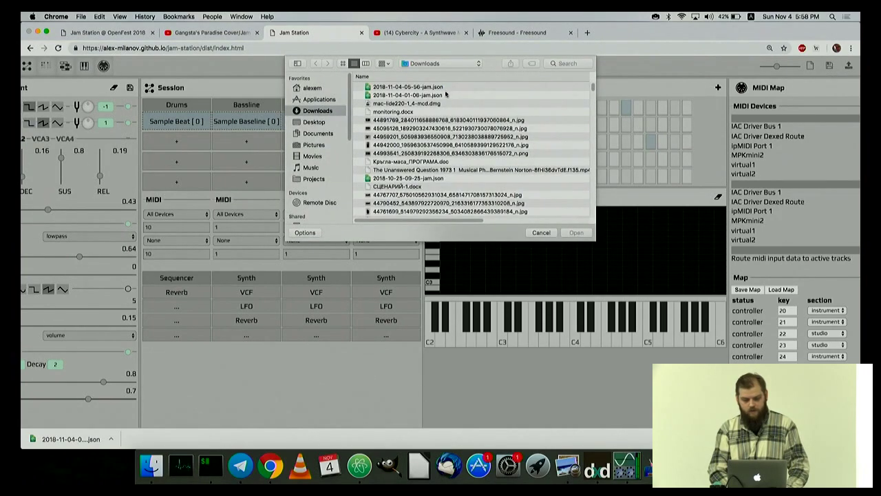
{"action": "double_click", "coordinate": [442, 96]}
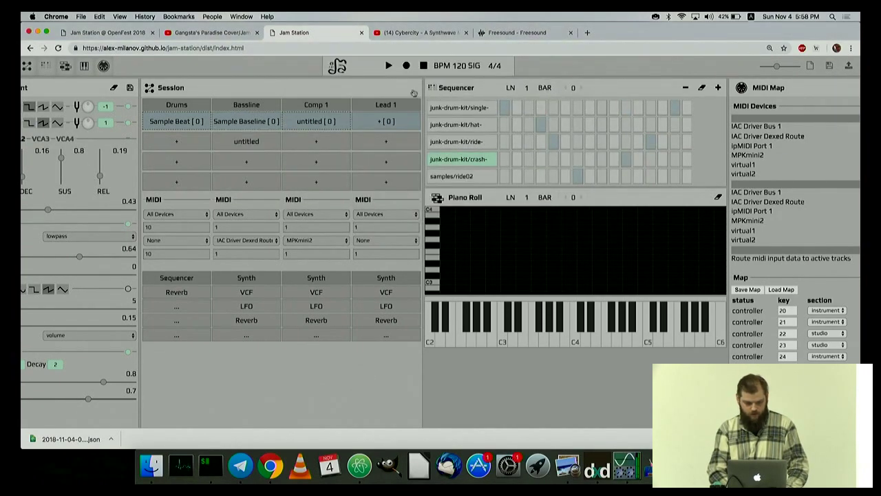
{"action": "left_click", "coordinate": [308, 240]}
{"action": "left_click", "coordinate": [304, 249]}
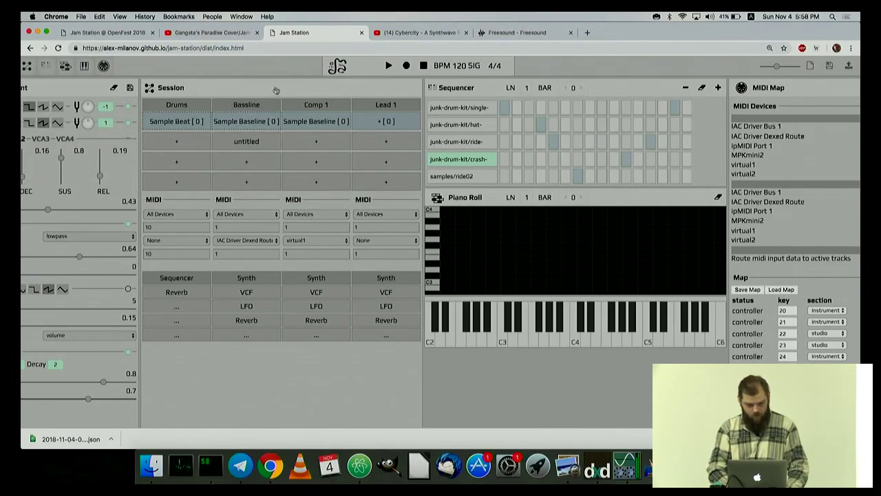
{"action": "key", "text": "space"}
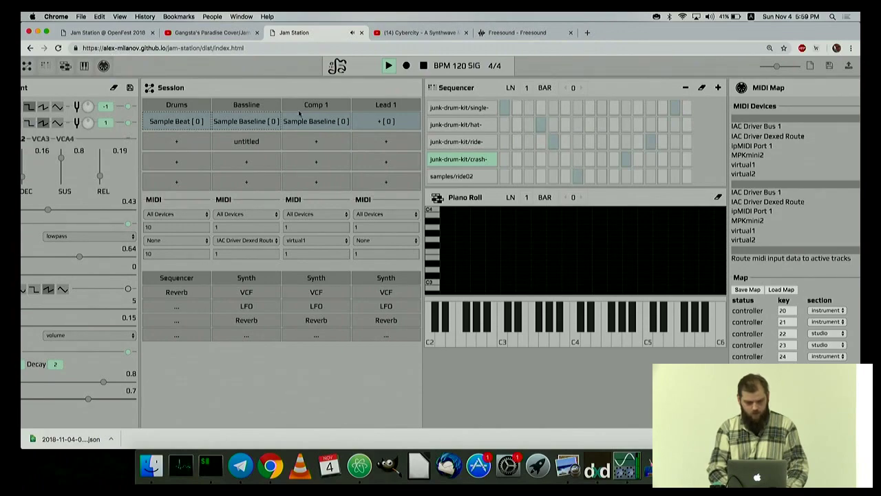
Make Bassline's untitled clip active and set Comp 1's MIDI port to None
{"action": "left_click", "coordinate": [304, 240]}
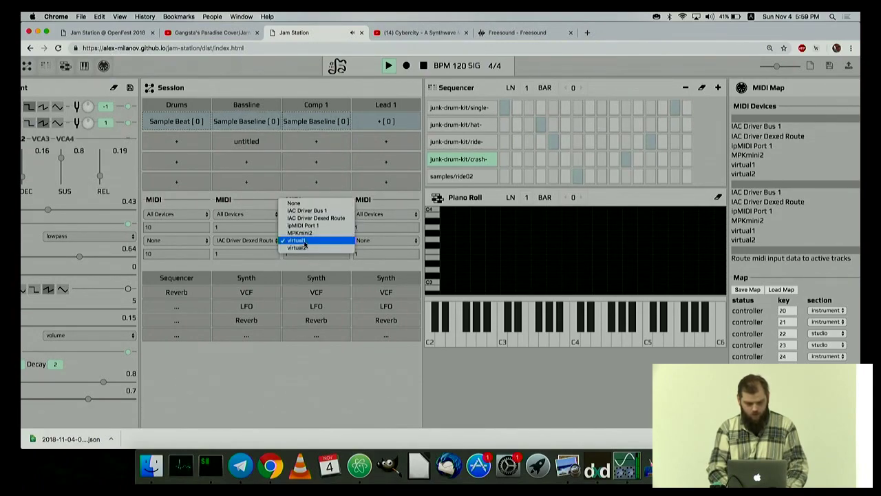
{"action": "left_click", "coordinate": [256, 145]}
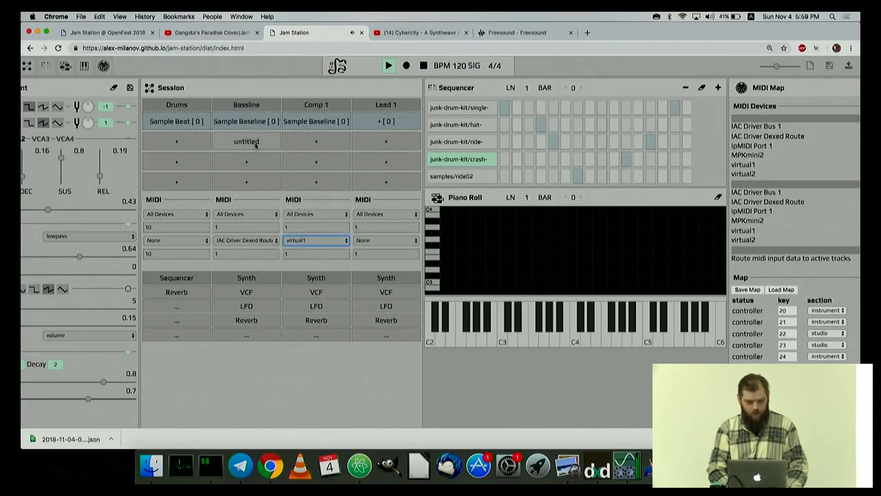
{"action": "left_click", "coordinate": [255, 145]}
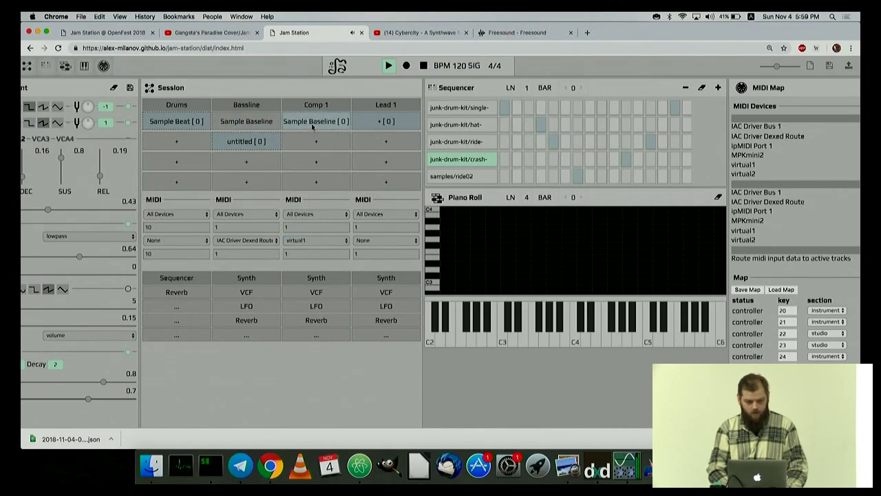
{"action": "left_click", "coordinate": [310, 243]}
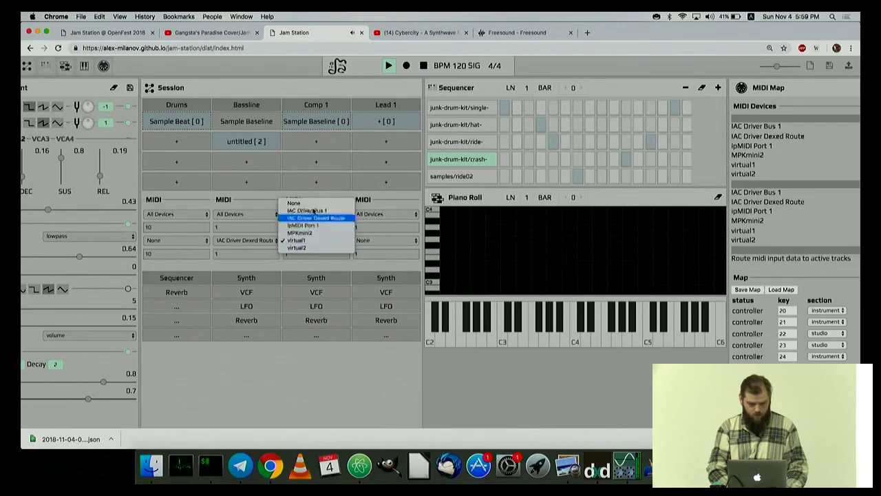
{"action": "left_click", "coordinate": [313, 202]}
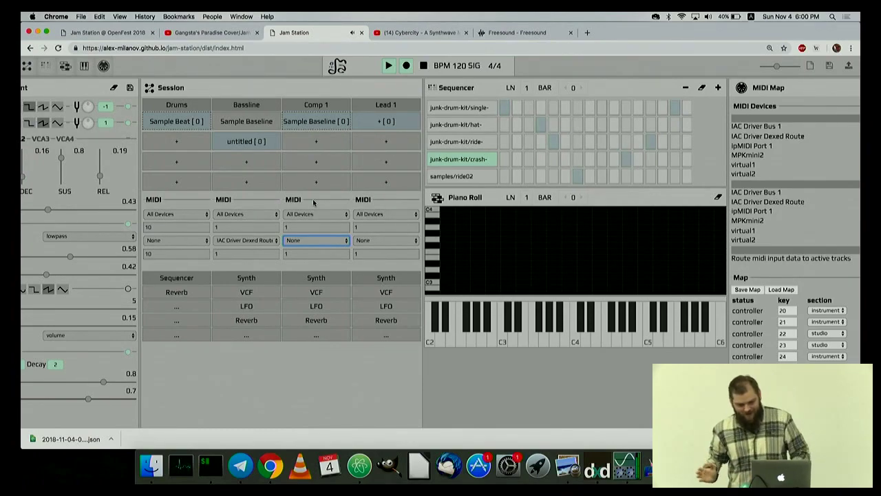
Raise the system volume while the junk-drum-kit session keeps playing
{"action": "key", "text": "XF86AudioRaiseVolume"}
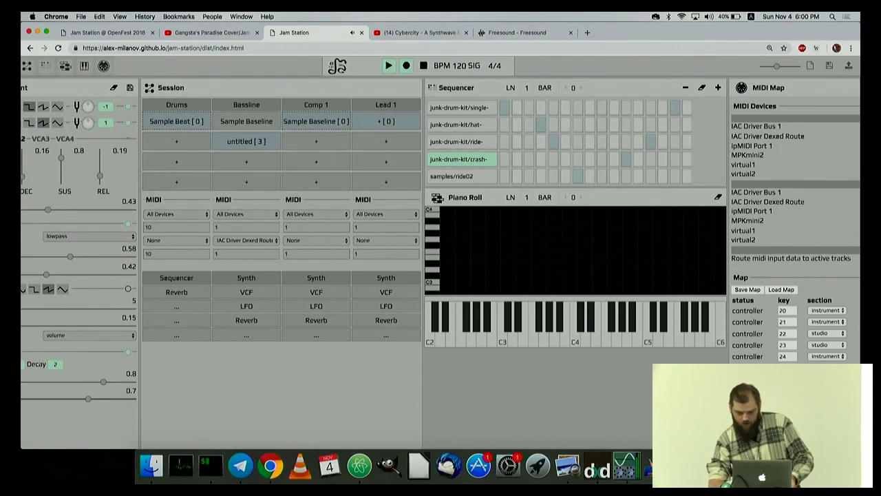
Collapse the Session panel and expand the Myo Armband's live sensor data beside the MIDI map
{"action": "scroll", "coordinate": [441, 264], "scroll_direction": "right", "scroll_amount": 1}
{"action": "scroll", "coordinate": [441, 263], "scroll_direction": "right", "scroll_amount": 1}
{"action": "scroll", "coordinate": [441, 264], "scroll_direction": "right", "scroll_amount": 1}
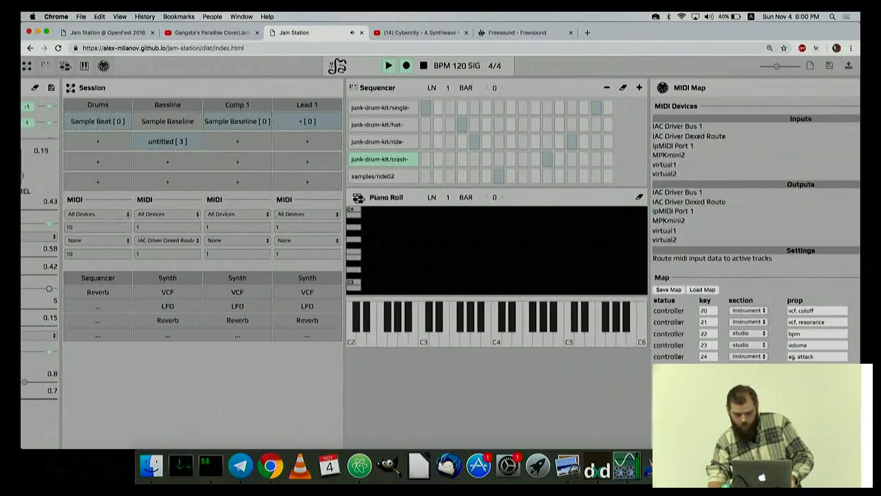
{"action": "scroll", "coordinate": [441, 264], "scroll_direction": "right", "scroll_amount": 1}
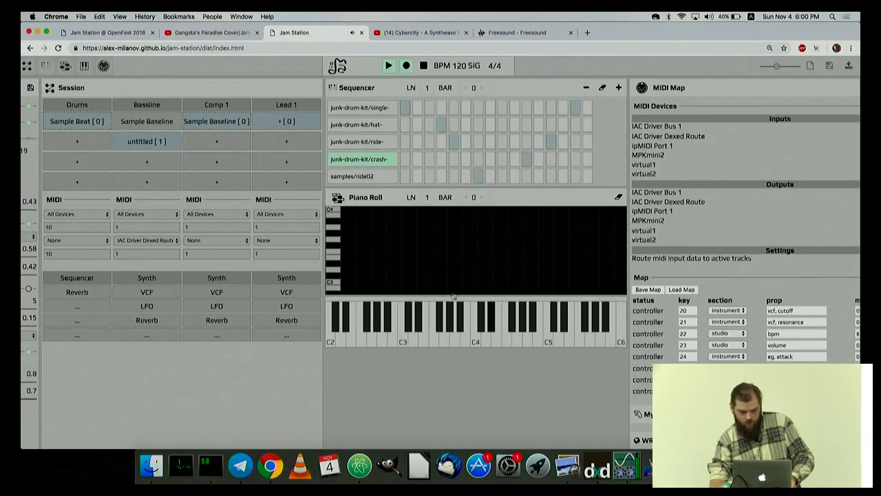
{"action": "left_click", "coordinate": [29, 69]}
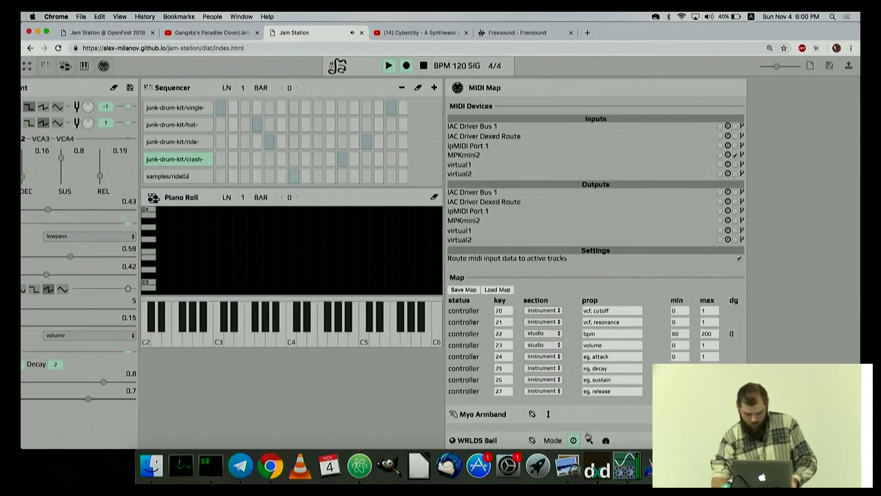
{"action": "left_click", "coordinate": [532, 415]}
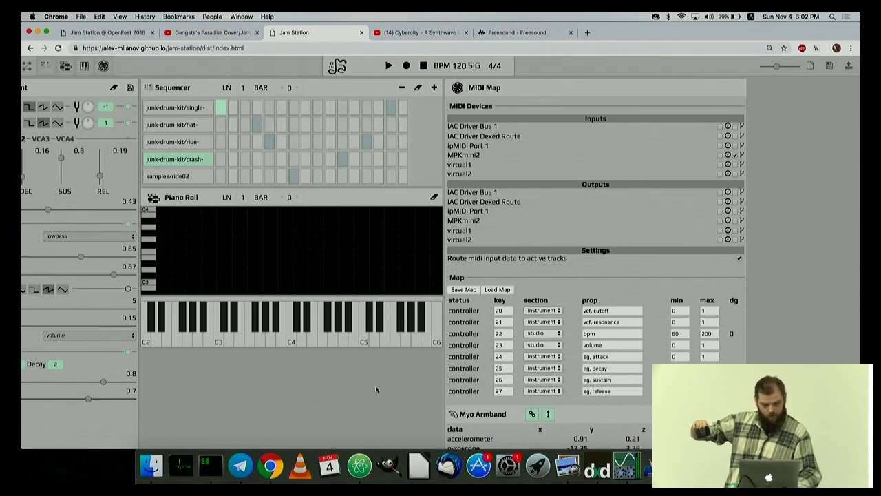
{"action": "scroll", "coordinate": [316, 398], "scroll_direction": "left", "scroll_amount": 3}
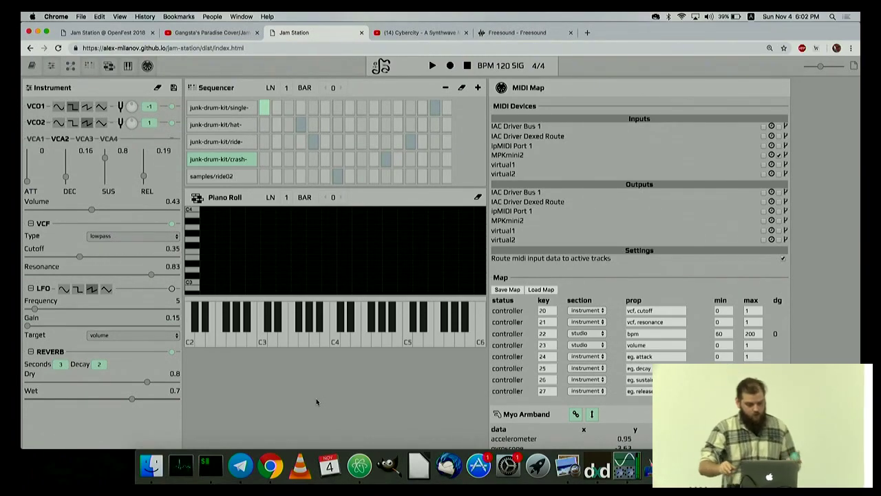
In the open-fest shell, cd into wrlds-node-proxy and rerun nodemon gateway.js with port 8888
{"action": "key", "text": "alt+space"}
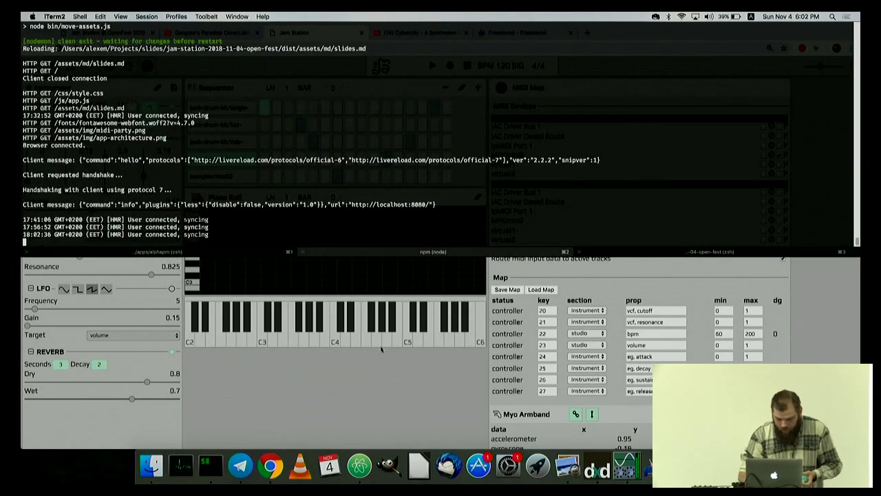
{"action": "left_click", "coordinate": [633, 249]}
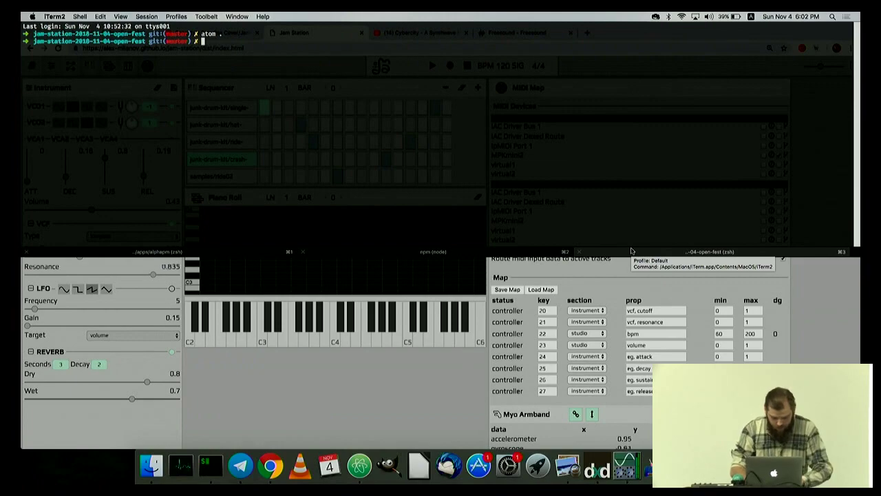
{"action": "type", "text": "cd ../"}
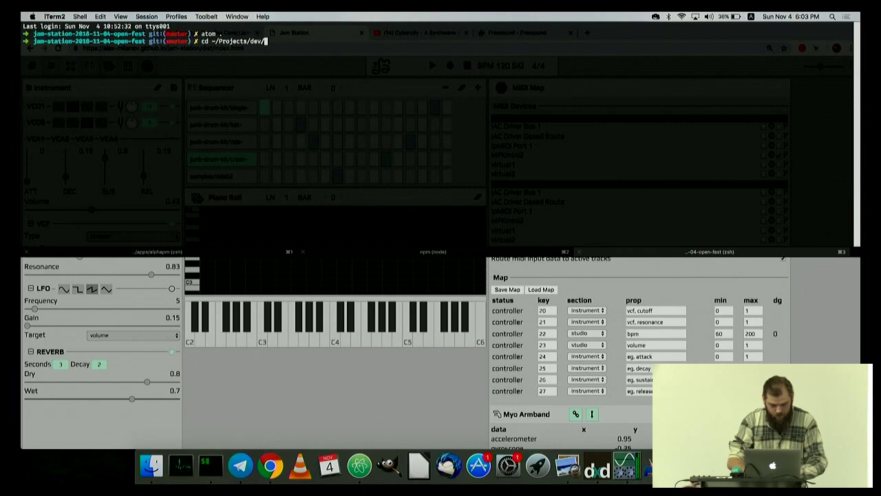
{"action": "key", "text": "Tab"}
{"action": "key", "text": "Return"}
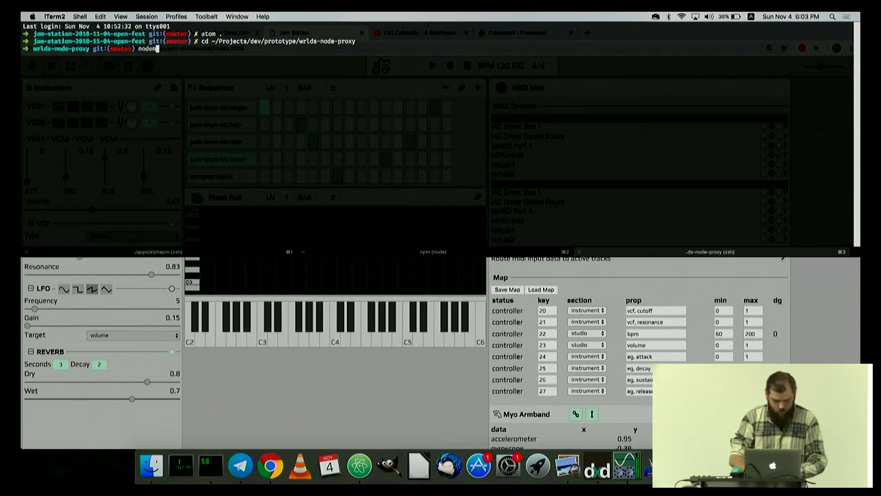
{"action": "key", "text": "Up"}
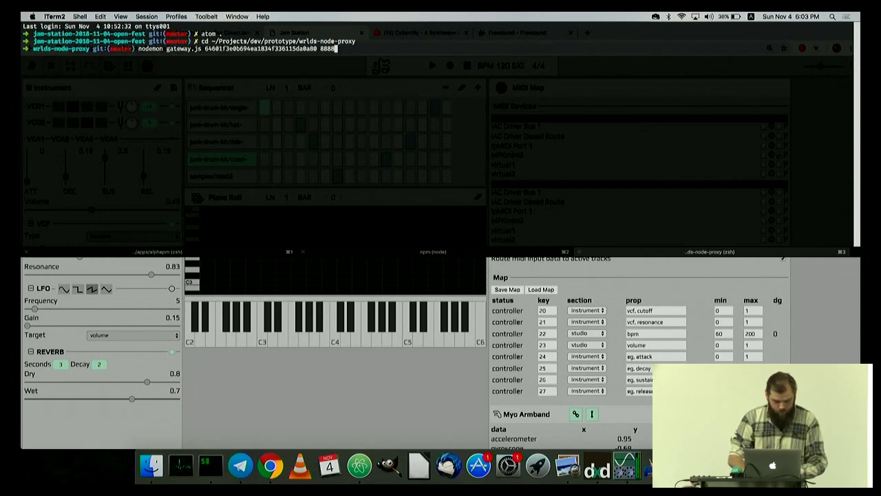
{"action": "key", "text": "Return"}
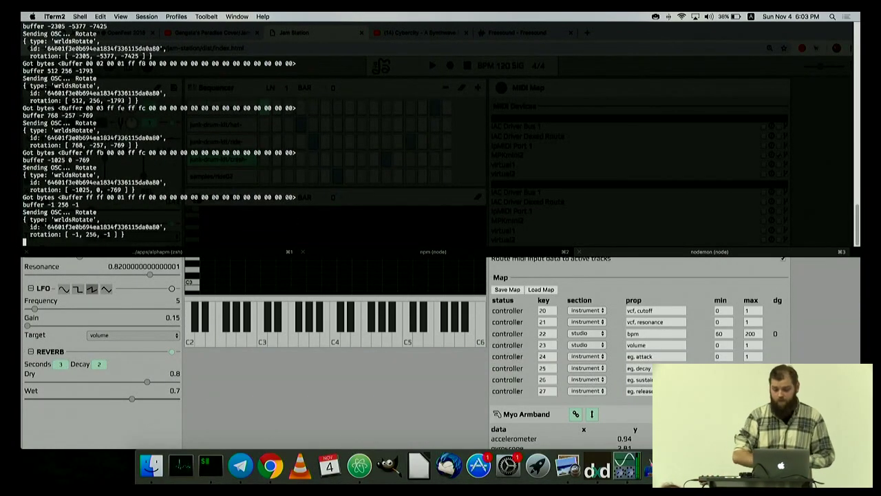
Hide iTerm2 and click the WRLDS Ball link icon in the MIDI Map panel
{"action": "left_click", "coordinate": [589, 279]}
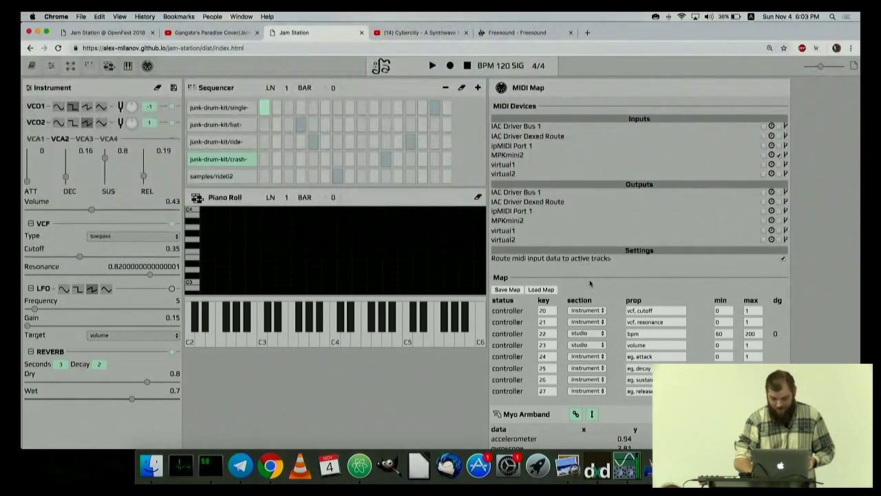
{"action": "scroll", "coordinate": [838, 307], "scroll_direction": "down", "scroll_amount": 2}
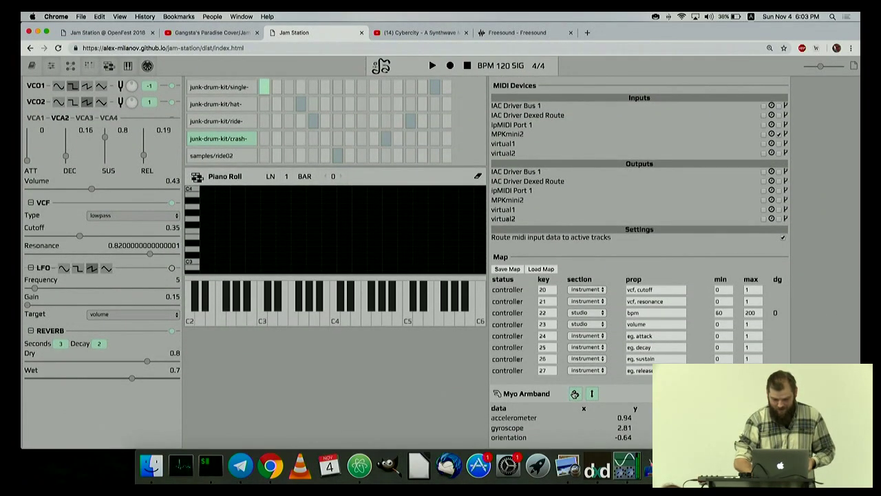
{"action": "scroll", "coordinate": [576, 395], "scroll_direction": "up", "scroll_amount": 2}
{"action": "left_click", "coordinate": [577, 440]}
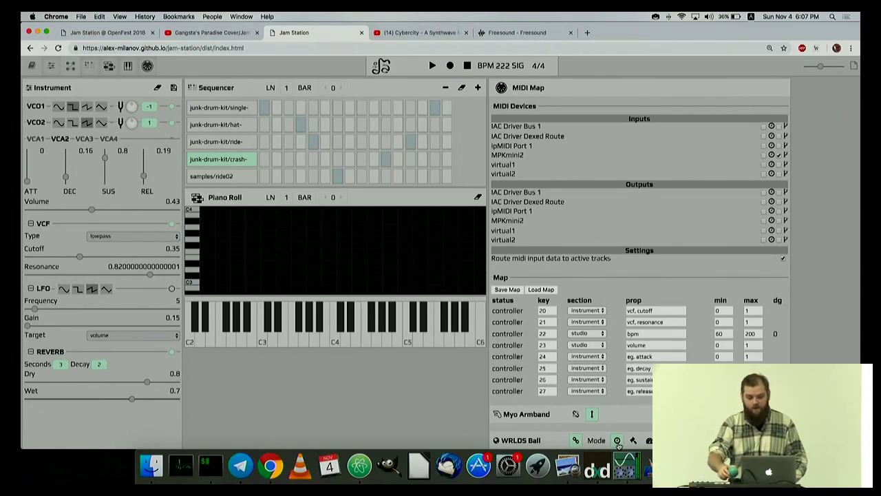
Connect the WRLDS Ball gadget with its button beside Mode
{"action": "left_click", "coordinate": [617, 441]}
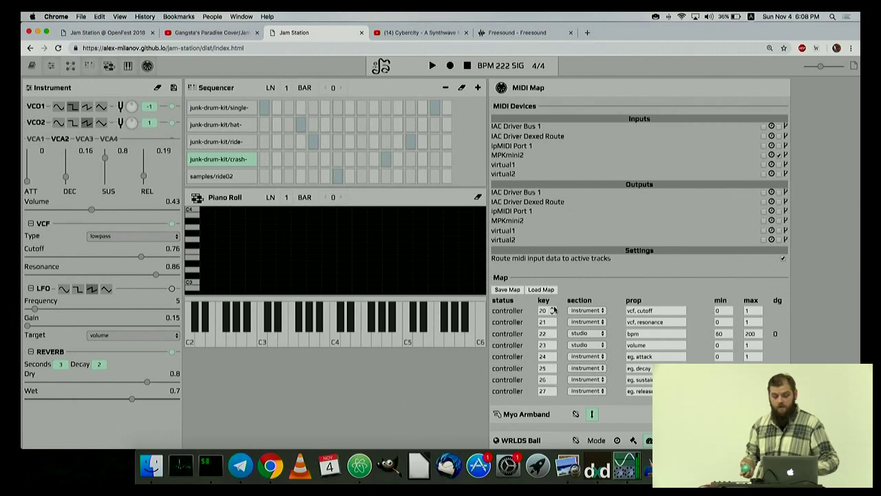
{"action": "mouse_move", "coordinate": [547, 311]}
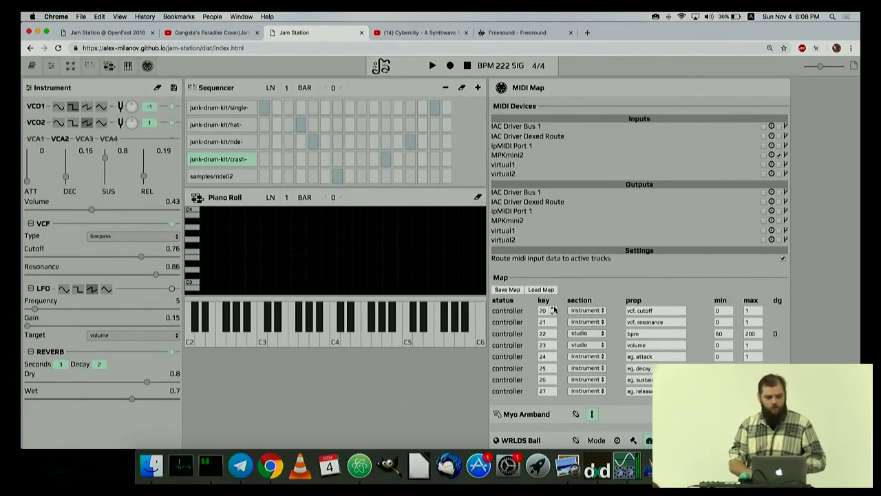
Return to the OpenFest slides and advance past The Framework to the Example slide
{"action": "left_click", "coordinate": [121, 33]}
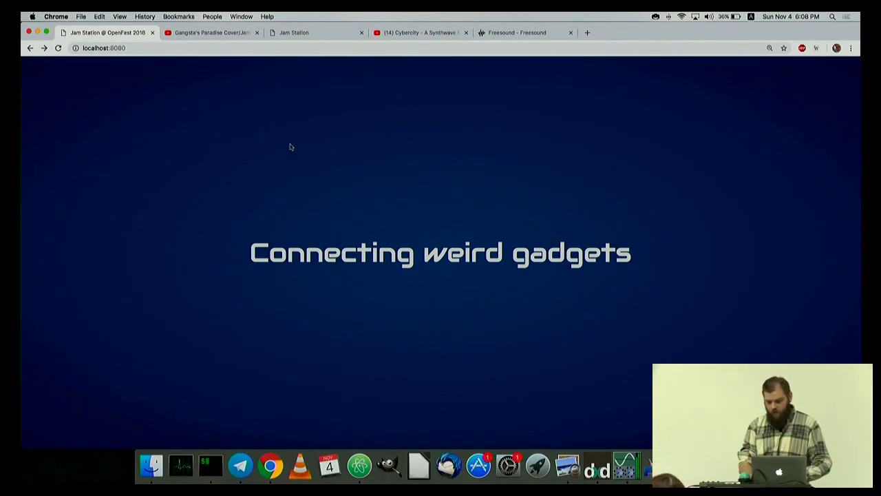
{"action": "key", "text": "Right"}
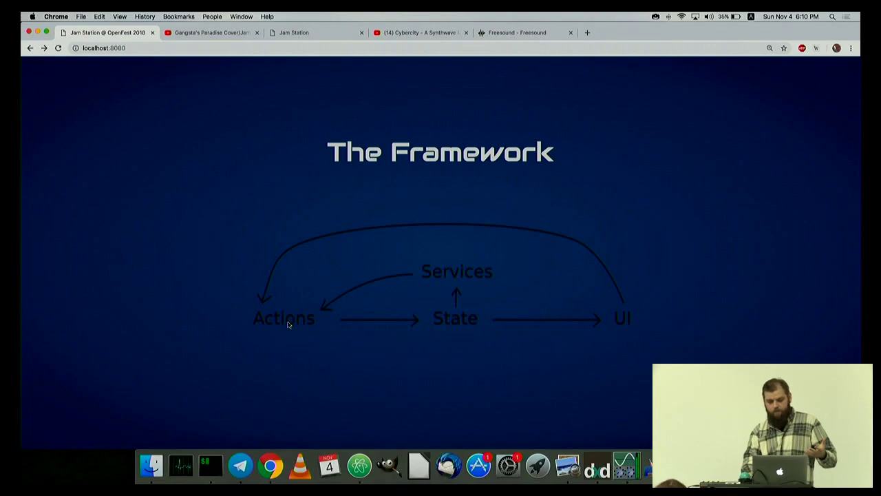
{"action": "key", "text": "Right"}
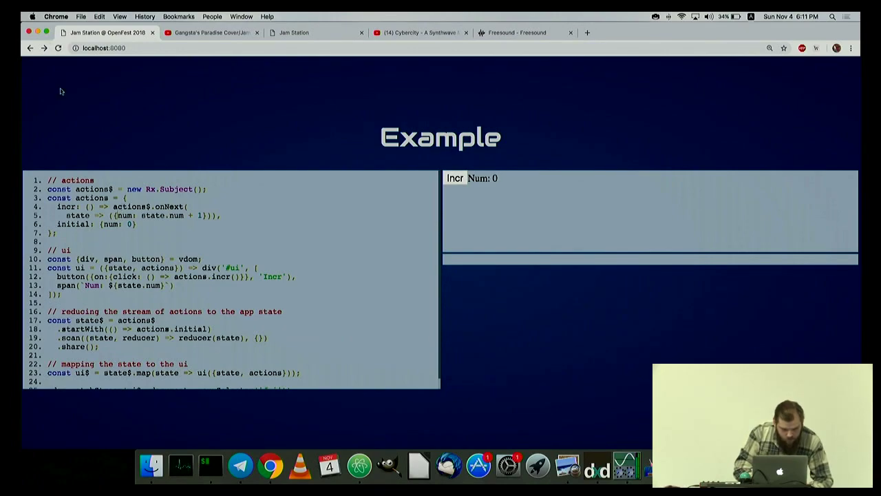
Zoom into the Example slide's code and click Incr until the demo reads Num: 4
{"action": "scroll", "coordinate": [123, 290], "scroll_direction": "up", "scroll_amount": 2}
{"action": "scroll", "coordinate": [123, 290], "scroll_direction": "up", "scroll_amount": 1}
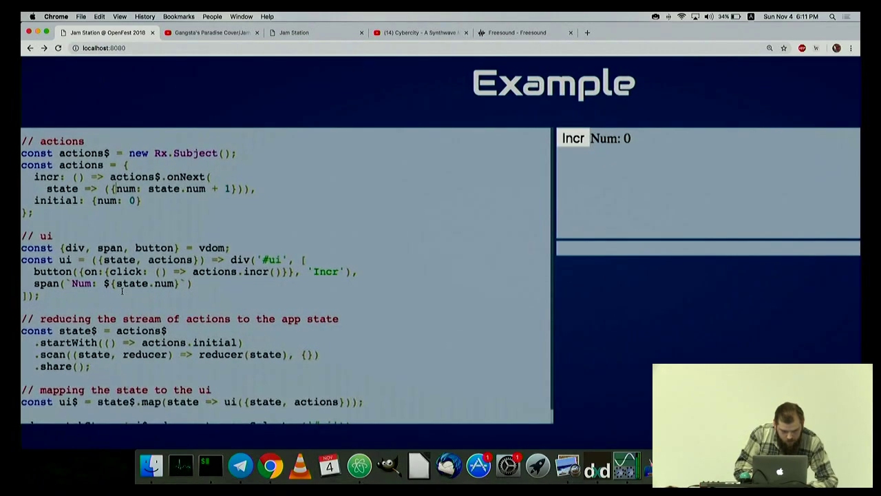
{"action": "scroll", "coordinate": [123, 290], "scroll_direction": "up", "scroll_amount": 1}
{"action": "scroll", "coordinate": [122, 291], "scroll_direction": "up", "scroll_amount": 1}
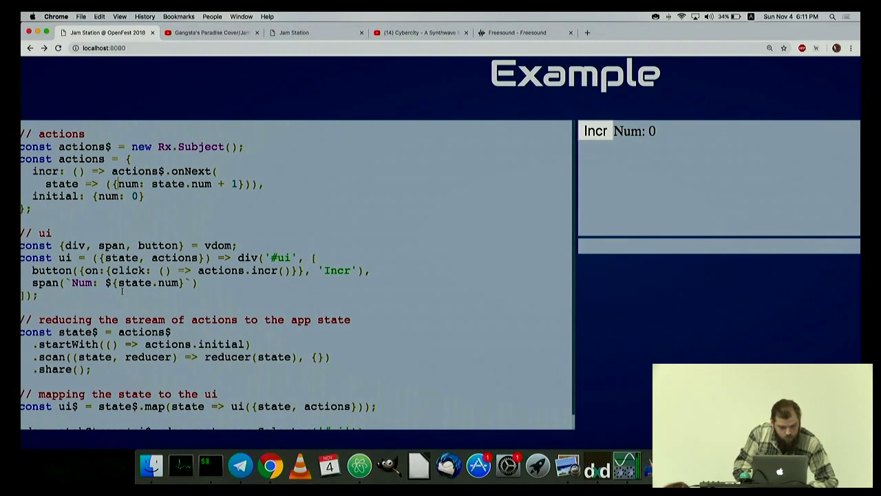
{"action": "scroll", "coordinate": [122, 291], "scroll_direction": "left", "scroll_amount": 1}
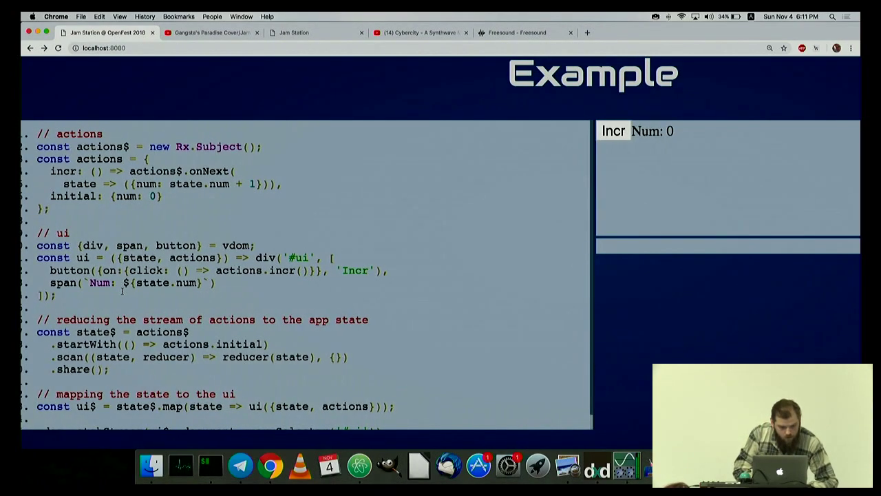
{"action": "left_click", "coordinate": [193, 196]}
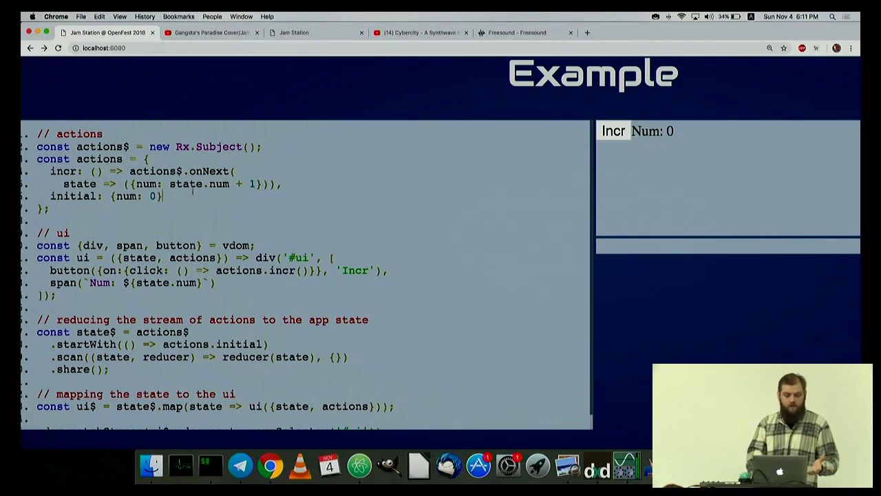
{"action": "left_click", "coordinate": [615, 131]}
{"action": "left_click", "coordinate": [615, 131]}
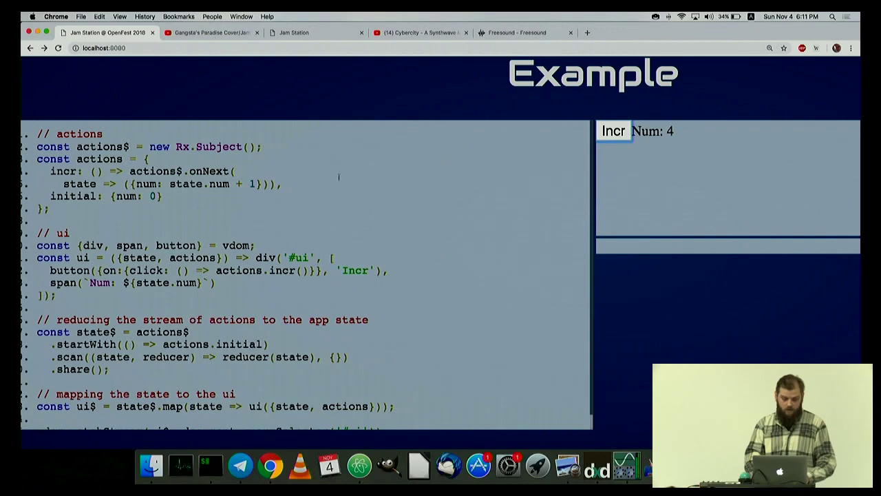
{"action": "left_click", "coordinate": [391, 272]}
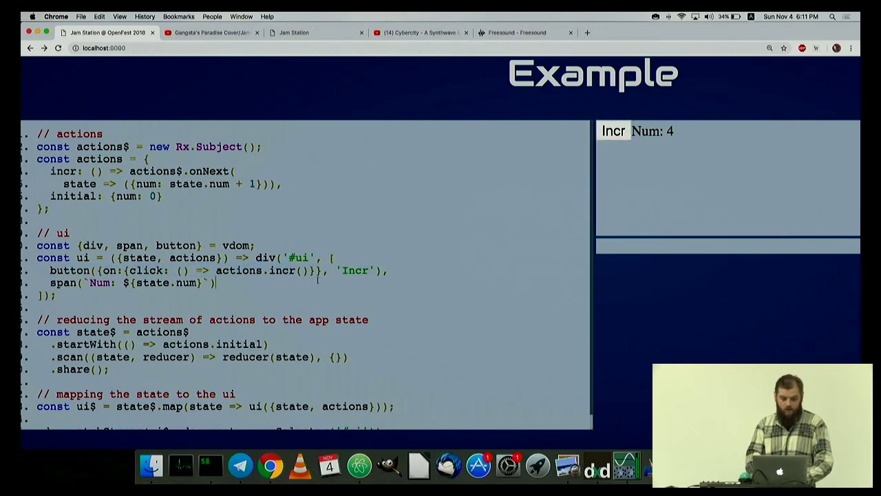
Delete the image link accidentally pasted after the span line
{"action": "type", "text": ","}
{"action": "type", "text": "![Gangsta's Paradise](https://i.ytimg.com/vi/QVduufG9mD4/hqdefault.jpg)"}
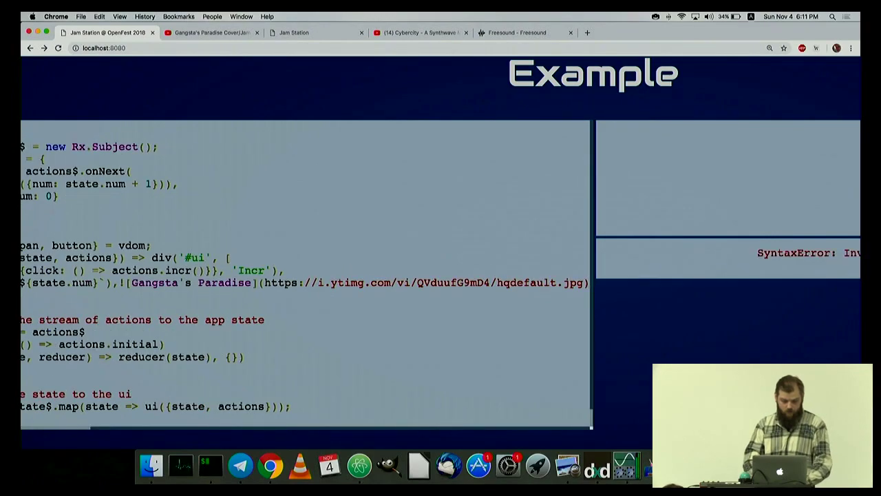
{"action": "key", "text": "shift+Left"}
{"action": "key", "text": "shift+Left"}
{"action": "key", "text": "shift+Left"}
{"action": "key", "text": "shift+Left"}
{"action": "key", "text": "shift+Left"}
{"action": "key", "text": "shift+Left"}
{"action": "key", "text": "shift+Left"}
{"action": "key", "text": "shift+Left"}
{"action": "key", "text": "shift+Left"}
{"action": "key", "text": "shift+Left"}
{"action": "key", "text": "shift+Left"}
{"action": "key", "text": "shift+Left"}
{"action": "key", "text": "shift+Left"}
{"action": "key", "text": "shift+Left"}
{"action": "key", "text": "shift+Left"}
{"action": "key", "text": "shift+Left"}
{"action": "key", "text": "shift+Right"}
{"action": "key", "text": "shift+Right"}
{"action": "key", "text": "shift+Right"}
{"action": "key", "text": "shift+Right"}
{"action": "key", "text": "shift+Right"}
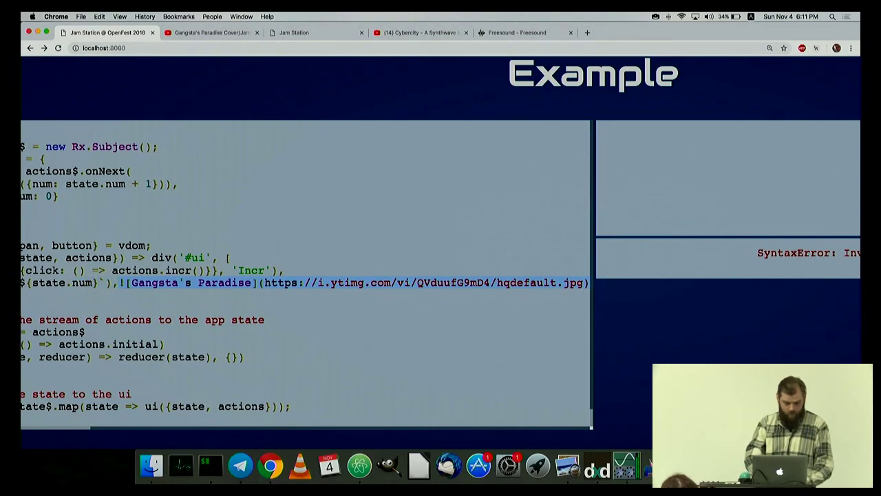
{"action": "key", "text": "BackSpace"}
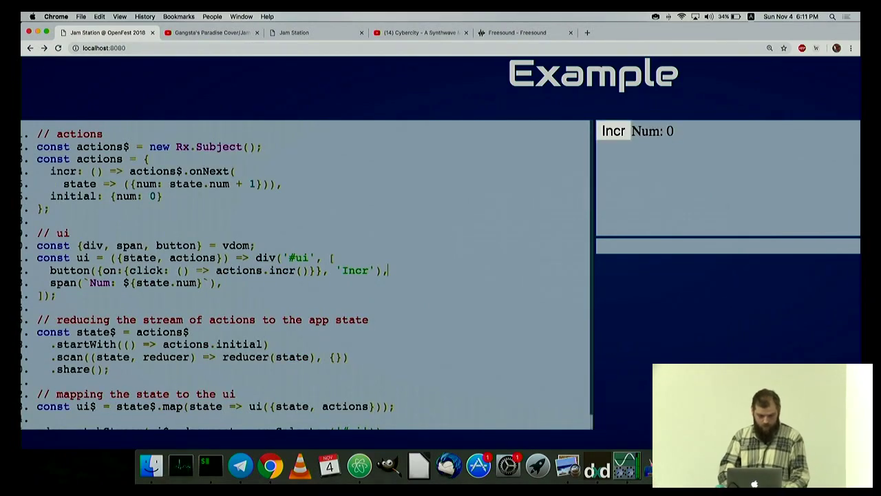
Duplicate the Incr button line as a 'Decr' button calling actions.decr()
{"action": "key", "text": "super+l"}
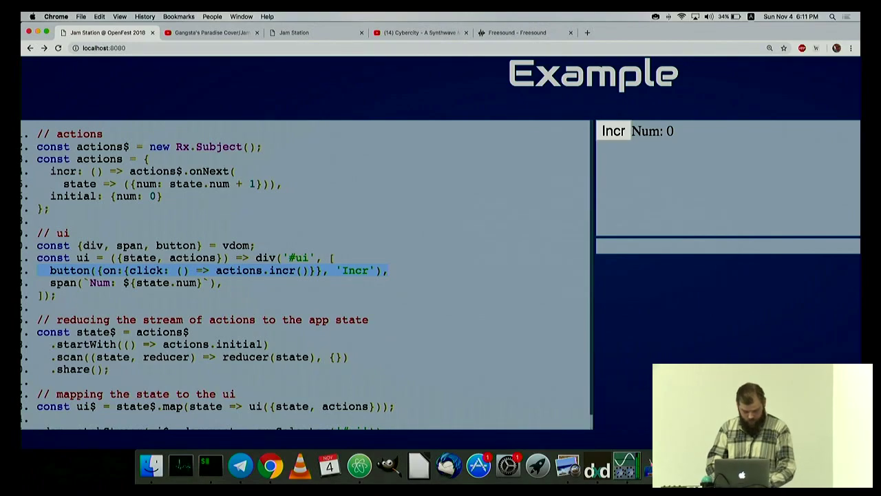
{"action": "left_click", "coordinate": [275, 288]}
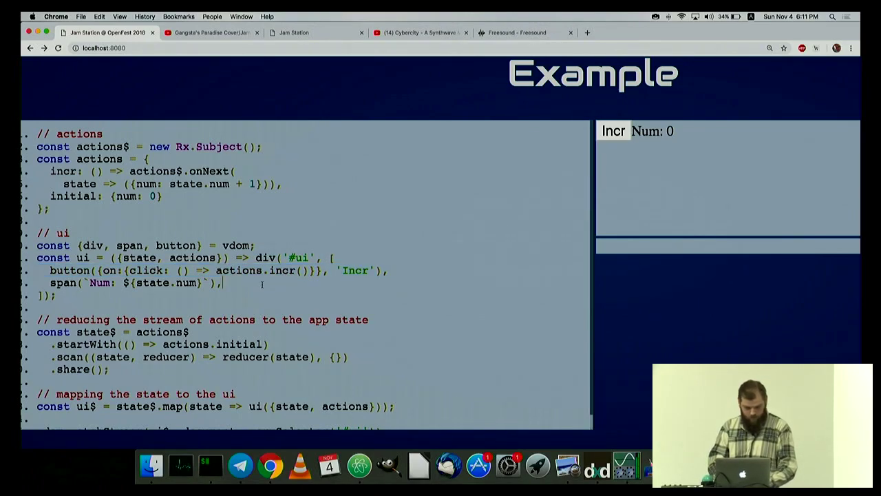
{"action": "key", "text": "Return"}
{"action": "type", "text": "button({on:{click: () => actions.incr()}}, 'Incr'),"}
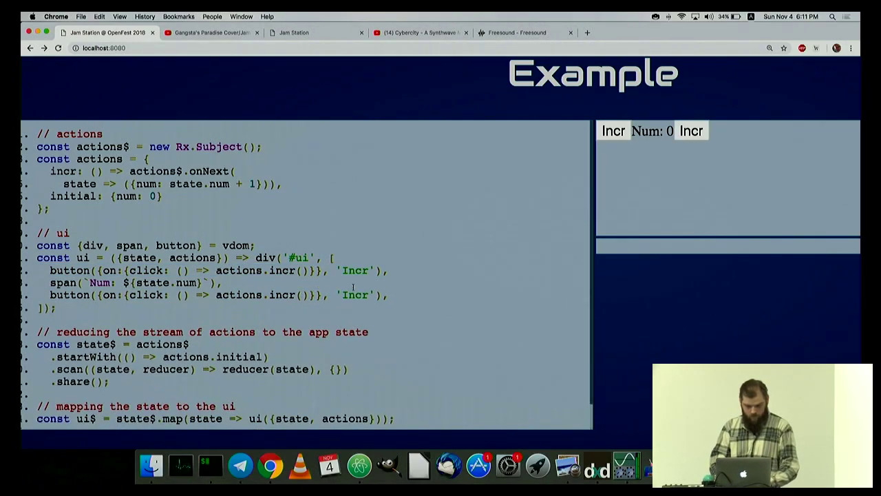
{"action": "type", "text": "Decr"}
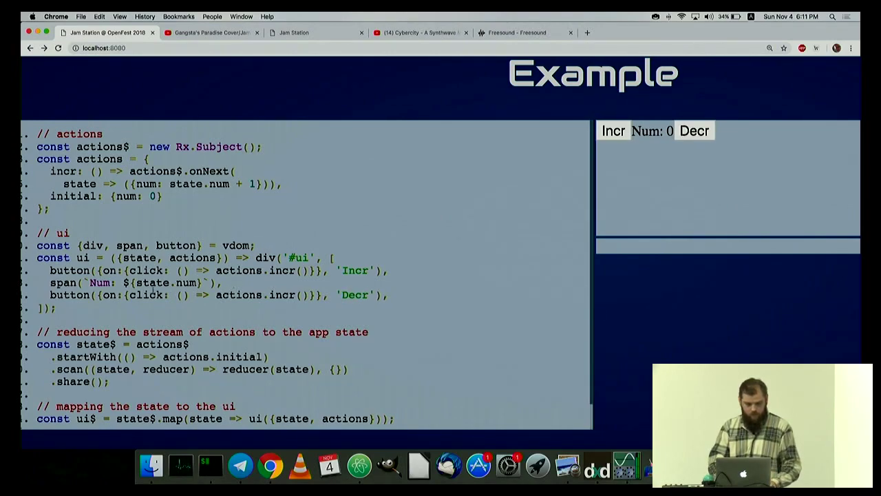
{"action": "double_click", "coordinate": [273, 295]}
{"action": "type", "text": "decr"}
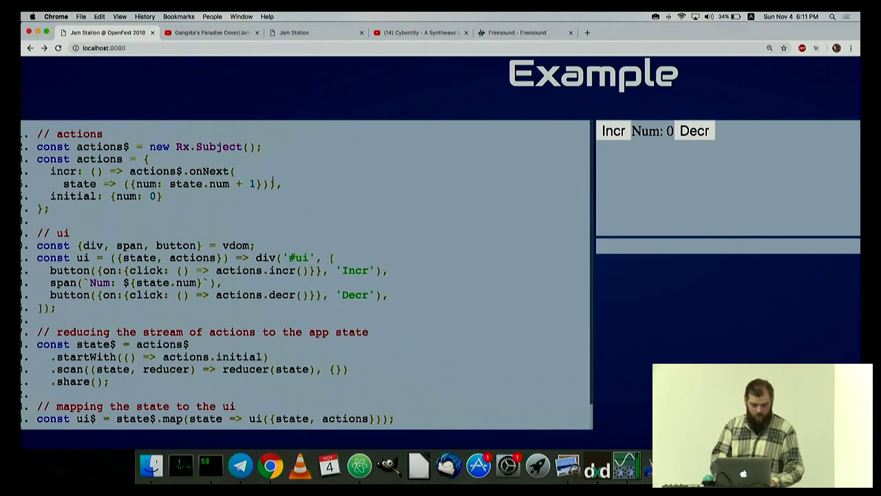
Copy the incr action as a new decr action that subtracts 1
{"action": "left_click_drag", "start_coordinate": [284, 183], "coordinate": [283, 159]}
{"action": "key", "text": "ctrl+c"}
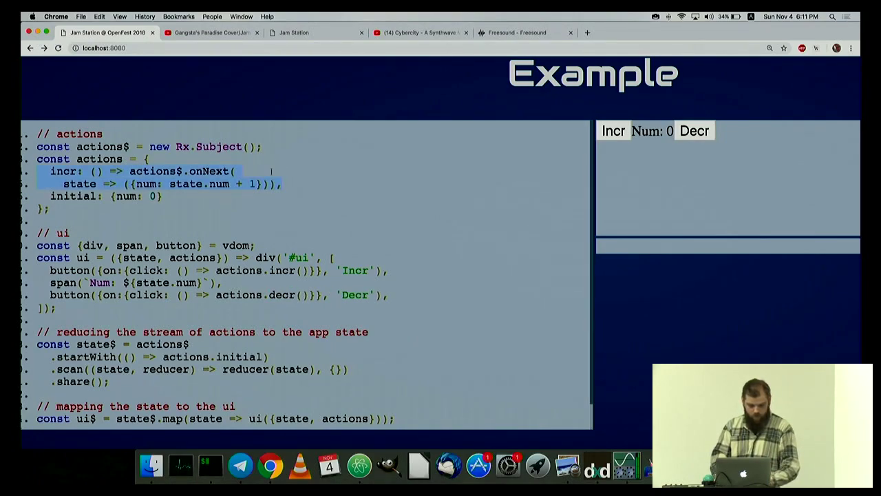
{"action": "left_click", "coordinate": [239, 193]}
{"action": "type", "text": ","}
{"action": "key", "text": "ctrl+v"}
{"action": "key", "text": "Return"}
{"action": "key", "text": "BackSpace"}
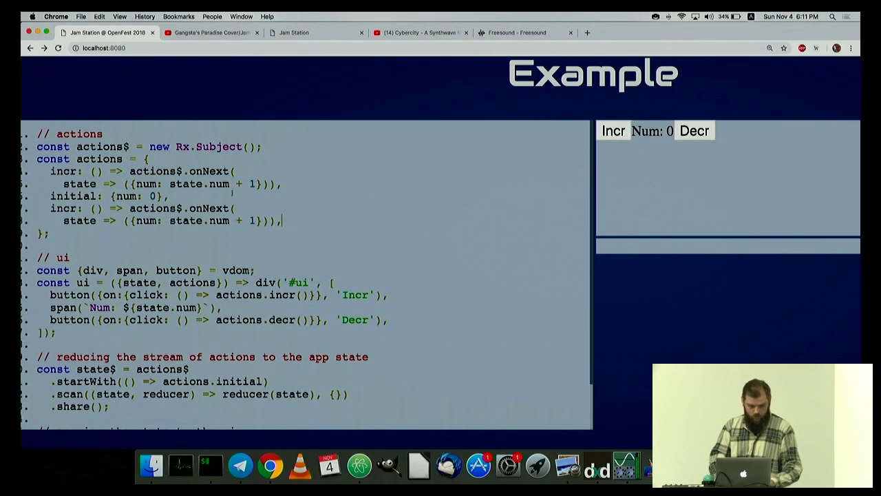
{"action": "double_click", "coordinate": [64, 208]}
{"action": "type", "text": "decr"}
{"action": "double_click", "coordinate": [240, 220]}
{"action": "type", "text": "-"}
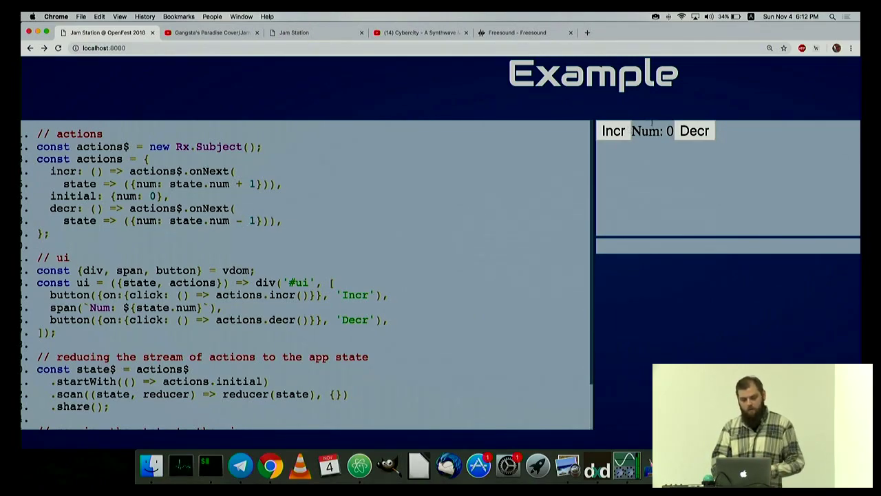
Test the counter with the Incr and Decr buttons until it reads Num: 5
{"action": "left_click", "coordinate": [614, 131]}
{"action": "triple_click", "coordinate": [614, 130]}
{"action": "left_click", "coordinate": [695, 131]}
{"action": "triple_click", "coordinate": [707, 132]}
{"action": "triple_click", "coordinate": [626, 131]}
{"action": "double_click", "coordinate": [625, 131]}
{"action": "left_click", "coordinate": [626, 130]}
{"action": "left_click", "coordinate": [707, 137]}
{"action": "left_click", "coordinate": [647, 157]}
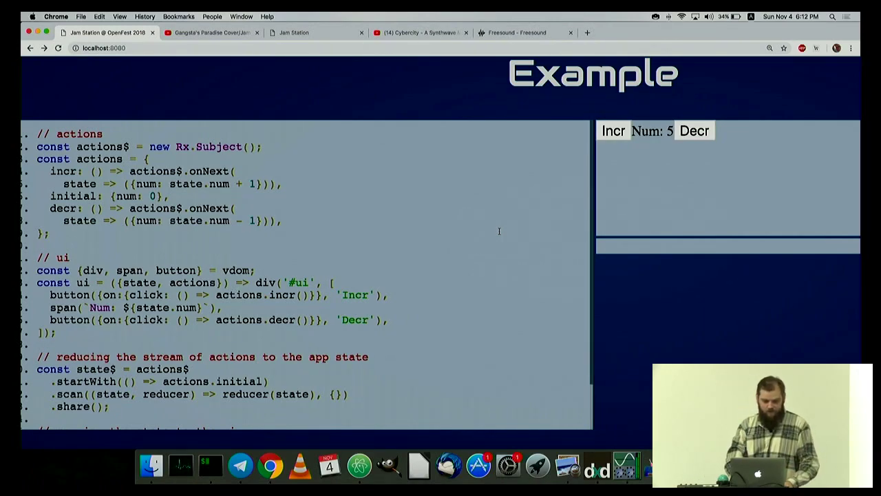
Remove actions$.onNext and the extra parenthesis from the incr action
{"action": "key", "text": "shift+super+Left"}
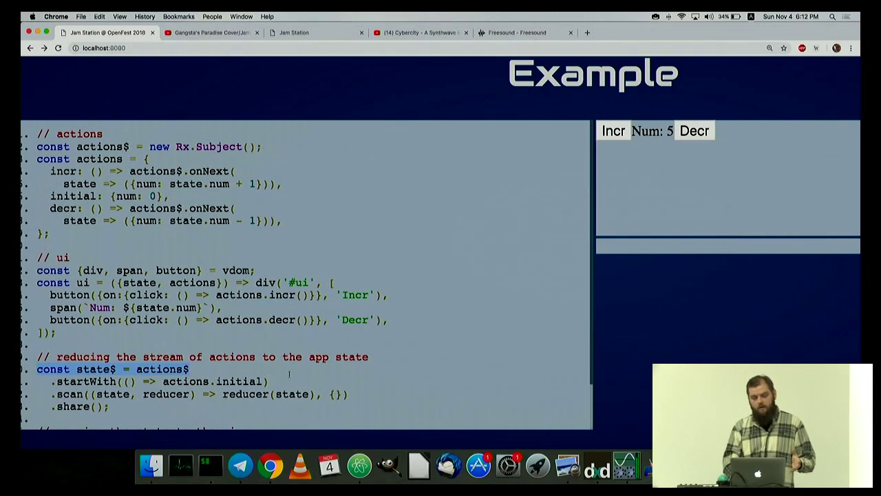
{"action": "left_click", "coordinate": [298, 345]}
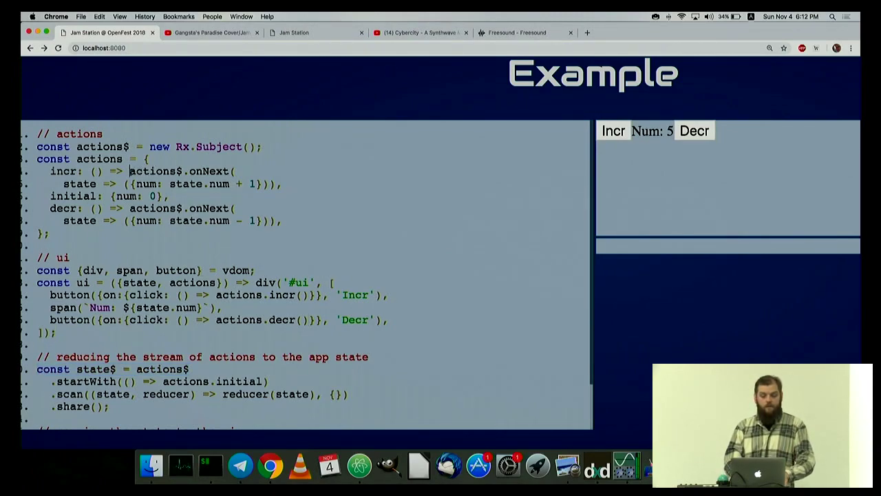
{"action": "left_click_drag", "start_coordinate": [129, 171], "coordinate": [229, 172]}
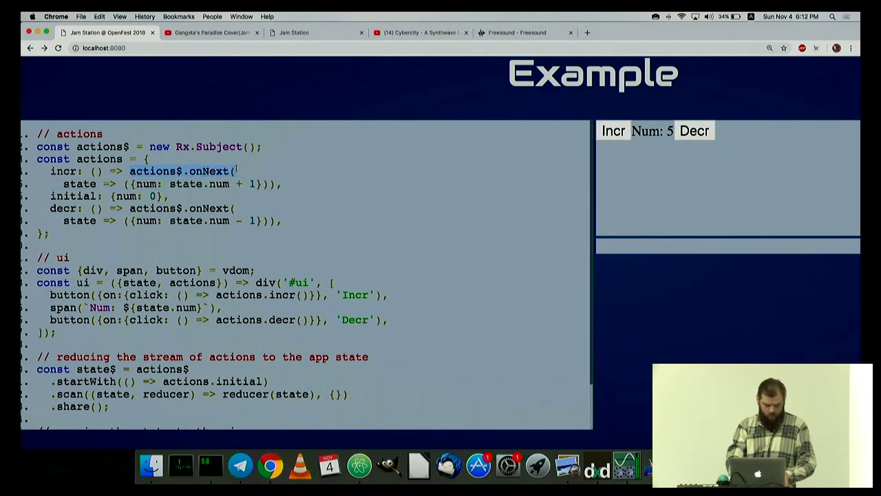
{"action": "key", "text": "BackSpace"}
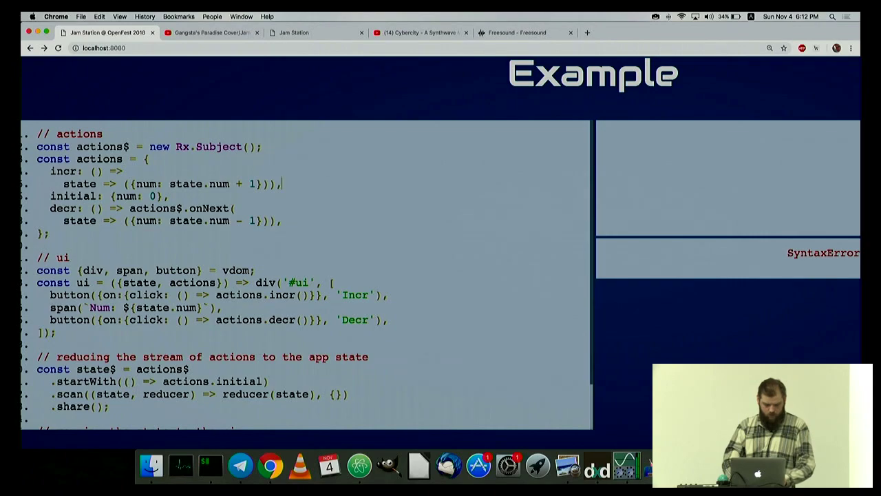
{"action": "key", "text": "Left"}
{"action": "key", "text": "Left"}
{"action": "key", "text": "Left"}
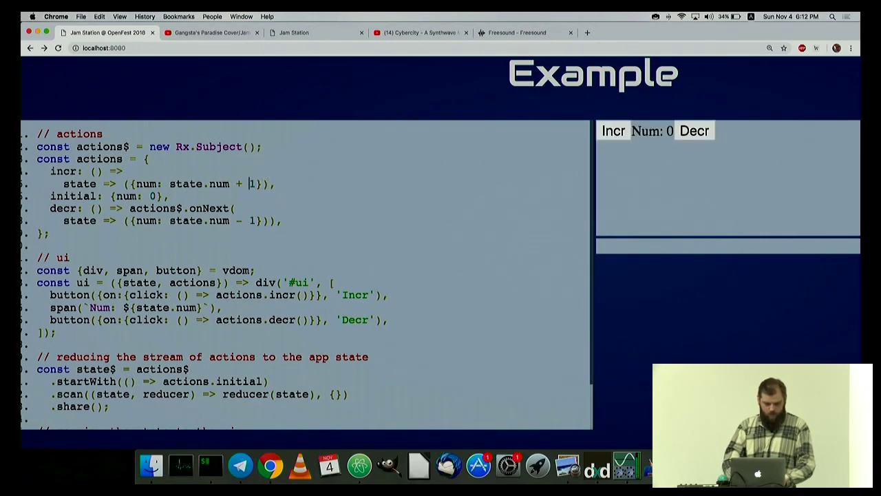
Join the incr action's state update onto the 'incr: () =>' line
{"action": "mouse_move", "coordinate": [64, 171]}
{"action": "left_mouse_down"}
{"action": "mouse_move", "coordinate": [64, 183]}
{"action": "mouse_move", "coordinate": [275, 183]}
{"action": "left_mouse_up"}
{"action": "left_click", "coordinate": [62, 183]}
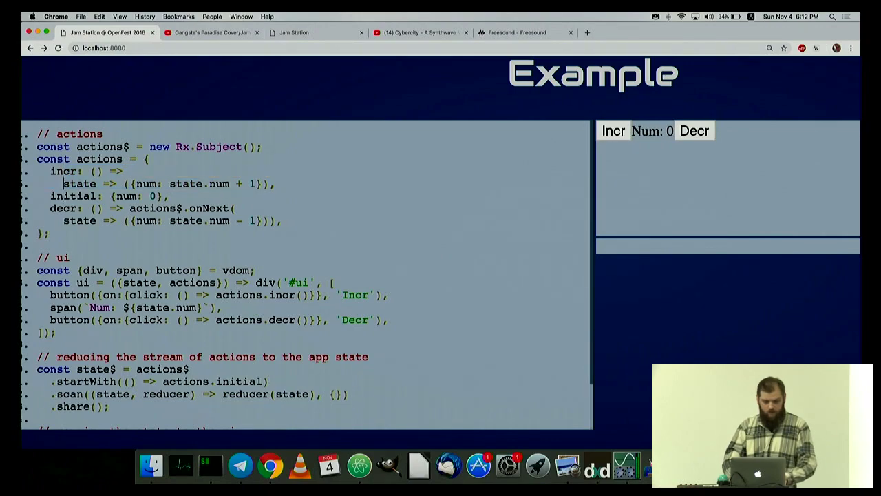
{"action": "key", "text": "BackSpace"}
{"action": "key", "text": "BackSpace"}
{"action": "key", "text": "BackSpace"}
{"action": "key", "text": "BackSpace"}
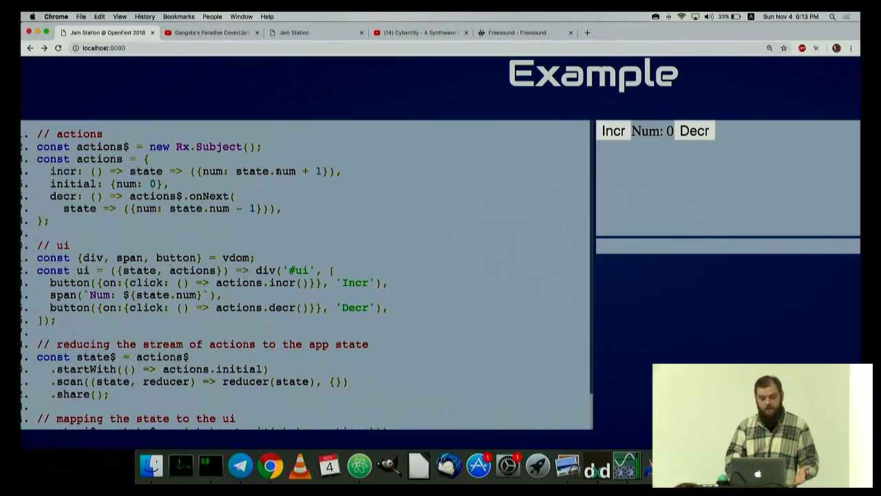
{"action": "left_click", "coordinate": [89, 171]}
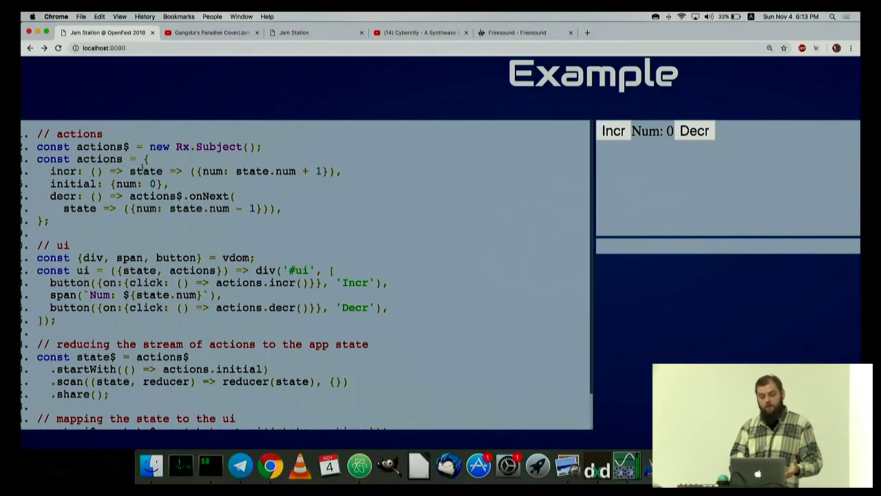
{"action": "left_click", "coordinate": [214, 170]}
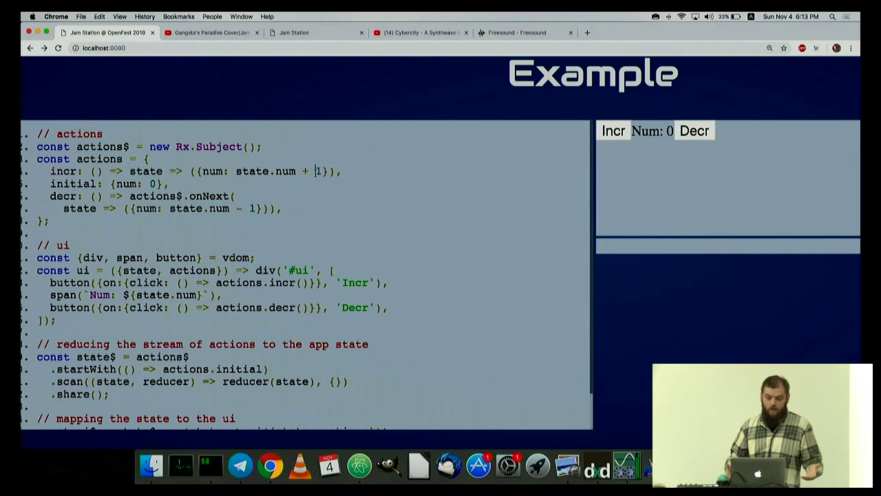
Scroll the Example code, glance at the Jam Station app tab, then switch to Alpha PM
{"action": "scroll", "coordinate": [315, 171], "scroll_direction": "down", "scroll_amount": 1}
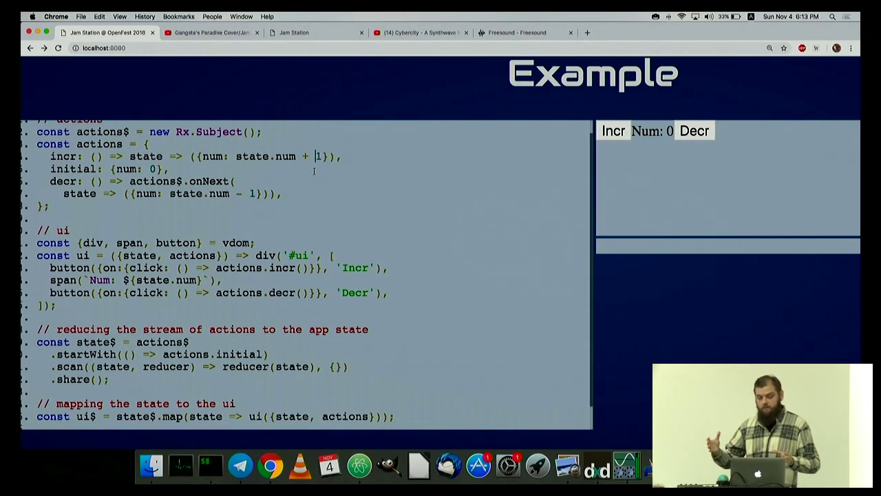
{"action": "scroll", "coordinate": [313, 170], "scroll_direction": "down", "scroll_amount": 2}
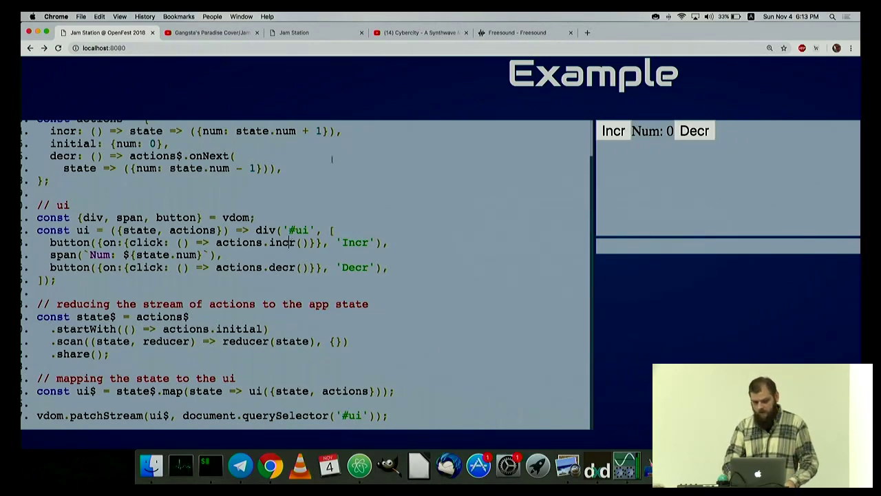
{"action": "left_click", "coordinate": [321, 33]}
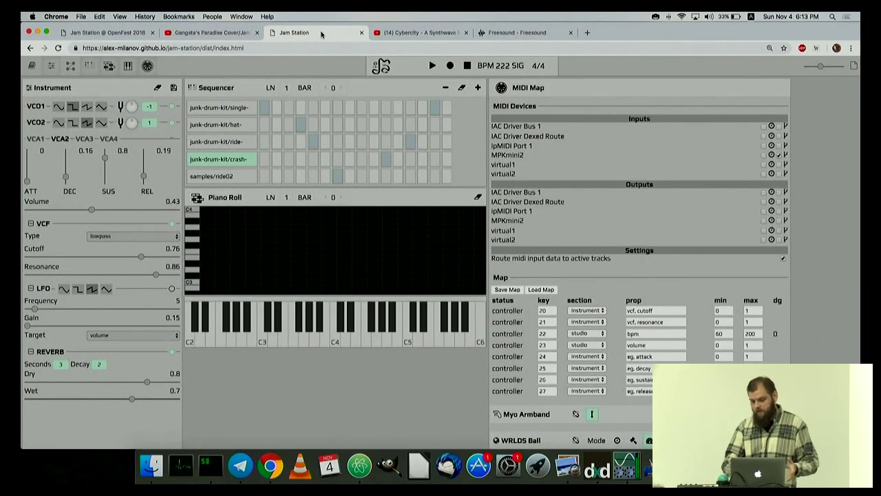
{"action": "left_click", "coordinate": [115, 36]}
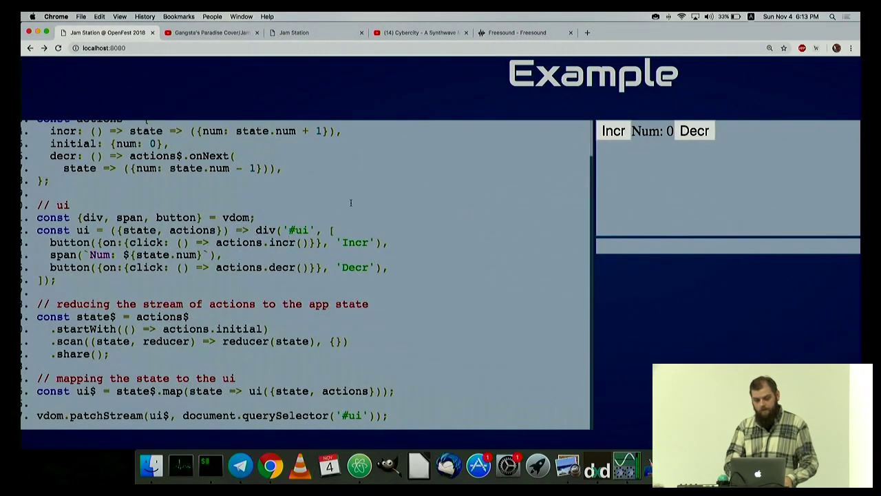
{"action": "scroll", "coordinate": [313, 244], "scroll_direction": "down", "scroll_amount": 1}
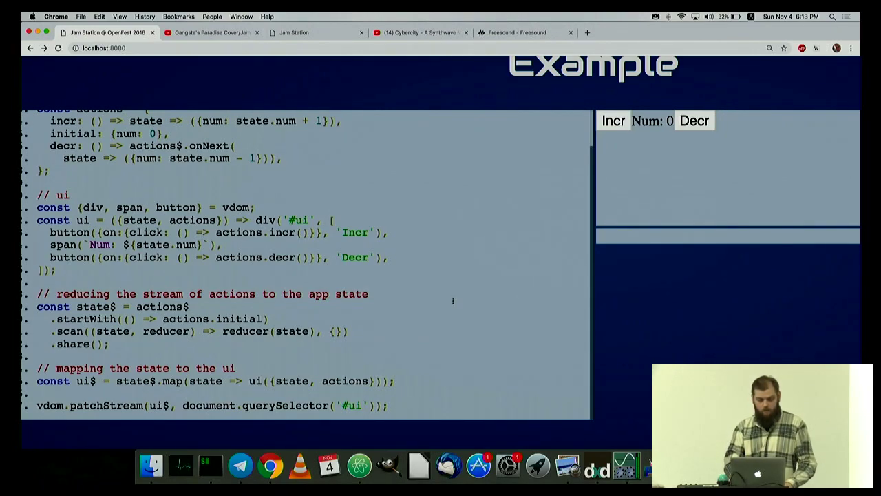
{"action": "key", "text": "ctrl+Right"}
{"action": "key", "text": "ctrl+Right"}
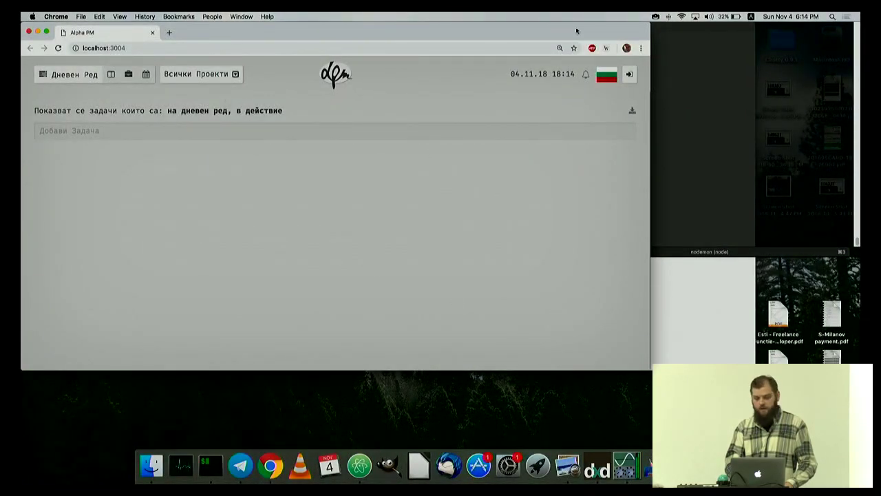
Maximize Alpha PM, sign in, and view only Jam Station tasks as a Kanban board
{"action": "double_click", "coordinate": [561, 32]}
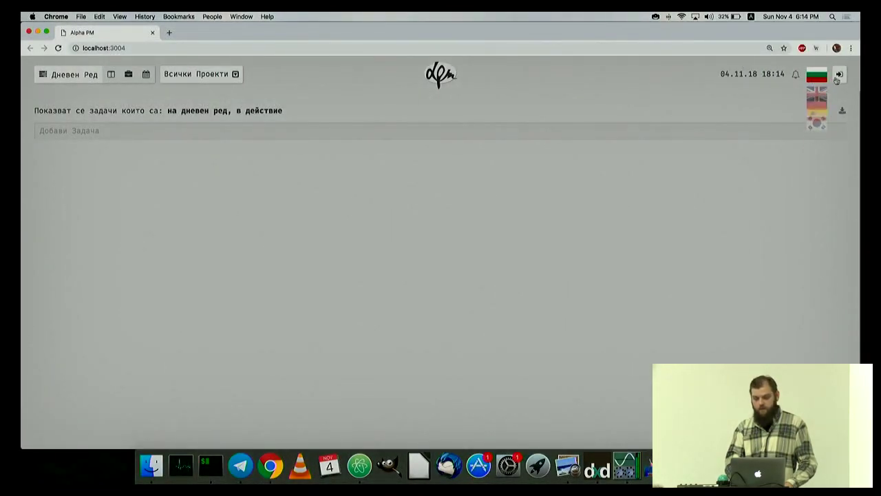
{"action": "left_click", "coordinate": [839, 77]}
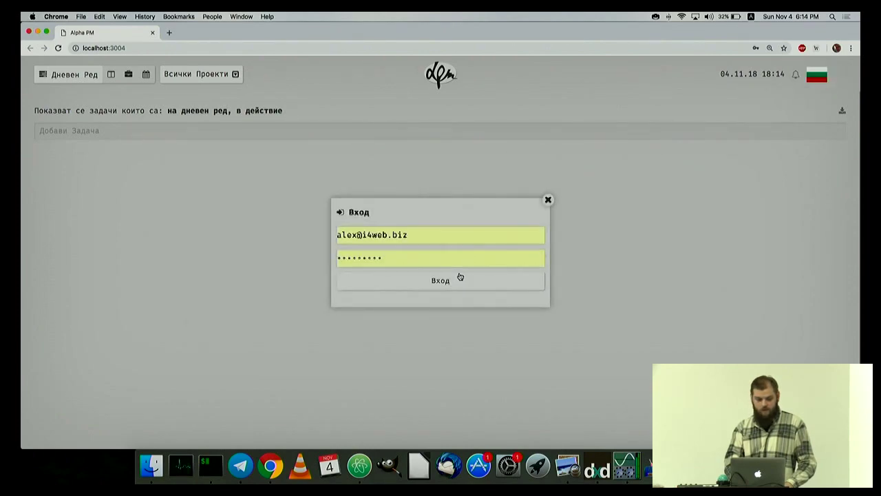
{"action": "left_click", "coordinate": [462, 275]}
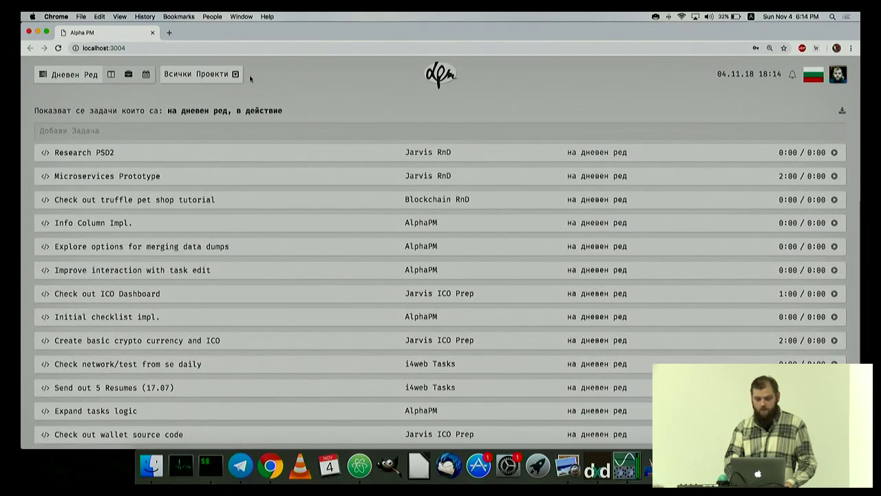
{"action": "left_click", "coordinate": [235, 74]}
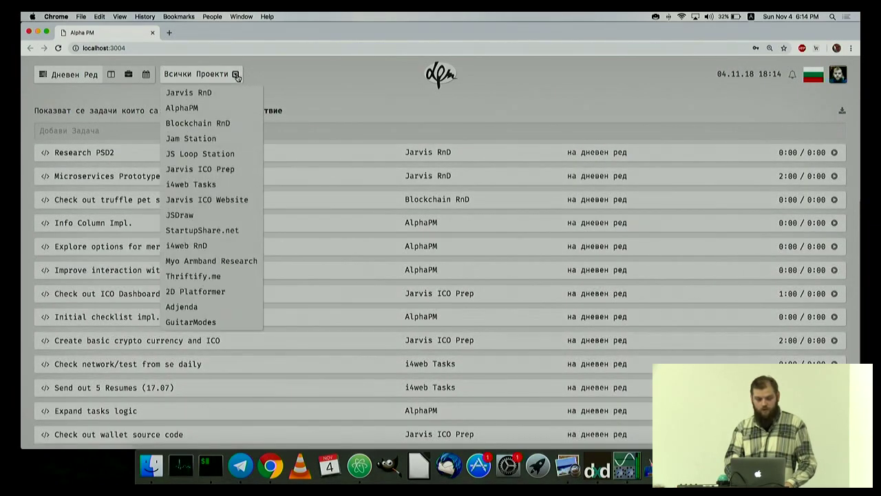
{"action": "left_click", "coordinate": [215, 139]}
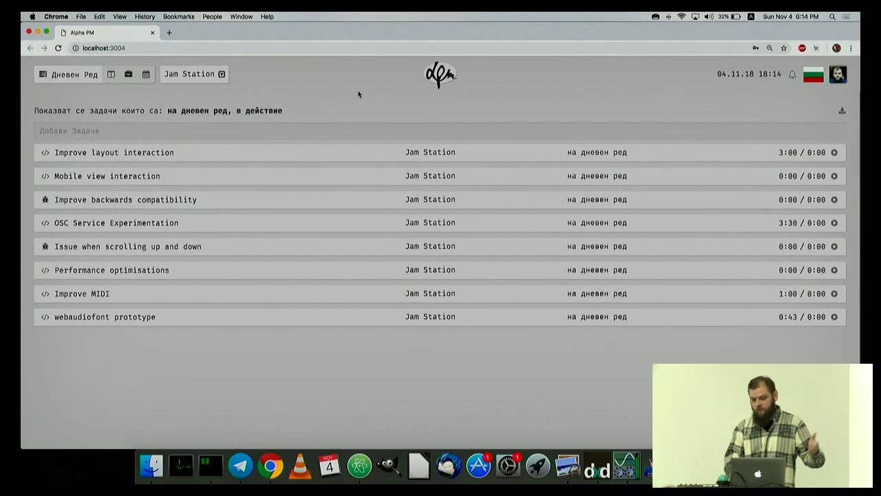
{"action": "left_click", "coordinate": [111, 73]}
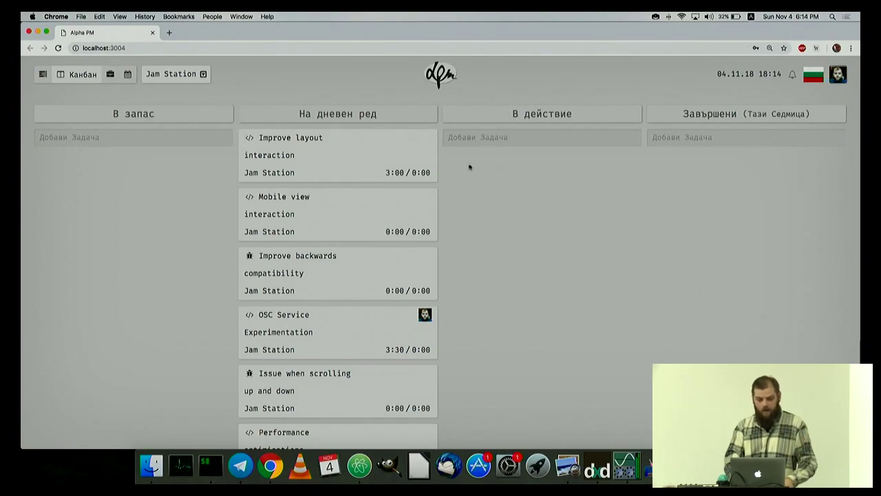
{"action": "key", "text": "ctrl+Right"}
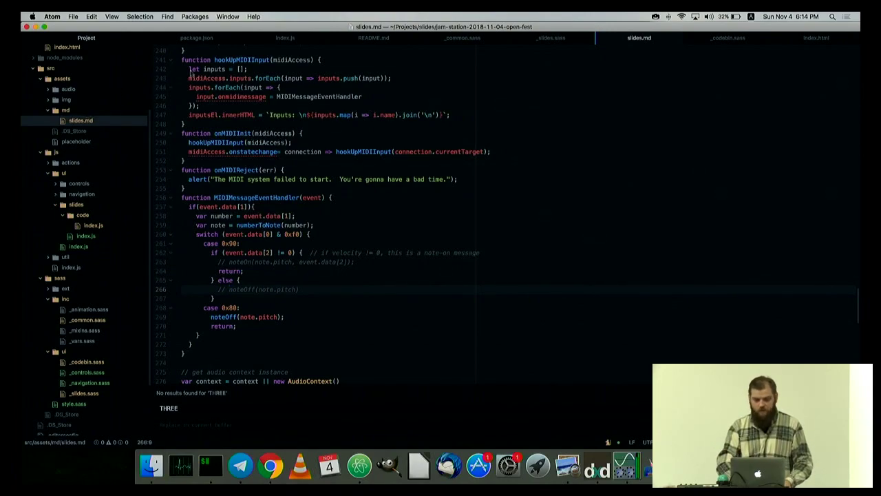
Switch from Atom back to the Example slide in Chrome
{"action": "key", "text": "super+Tab"}
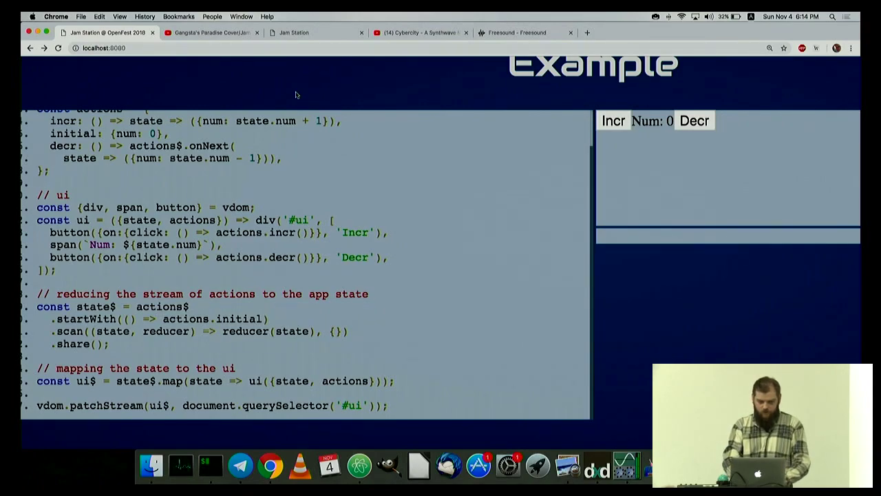
Step through the Web Audio slides to Links and the Music Tech BG slide
{"action": "key", "text": "super+minus"}
{"action": "key", "text": "super+minus"}
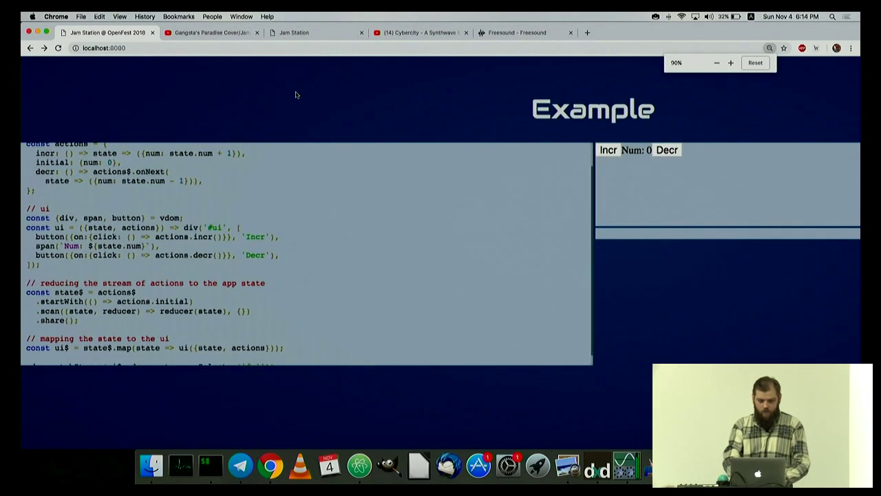
{"action": "key", "text": "super+equal"}
{"action": "key", "text": "Right"}
{"action": "key", "text": "Down"}
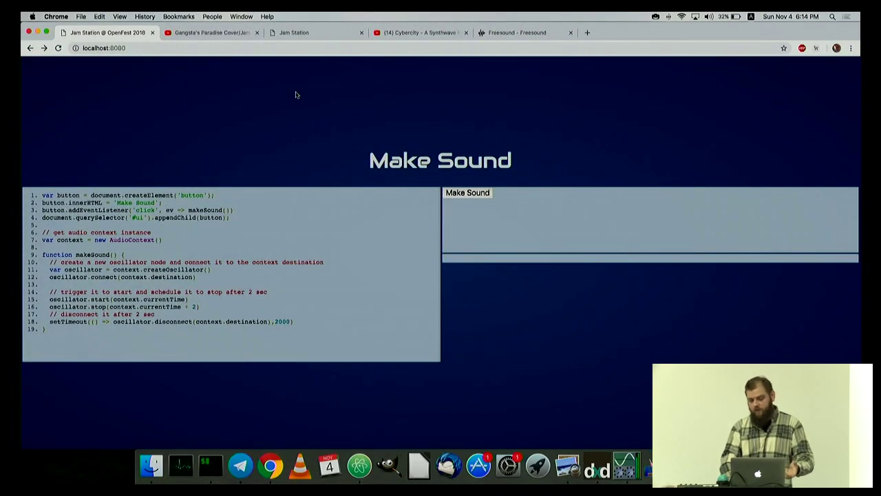
{"action": "key", "text": "Down"}
{"action": "key", "text": "Down"}
{"action": "key", "text": "Down"}
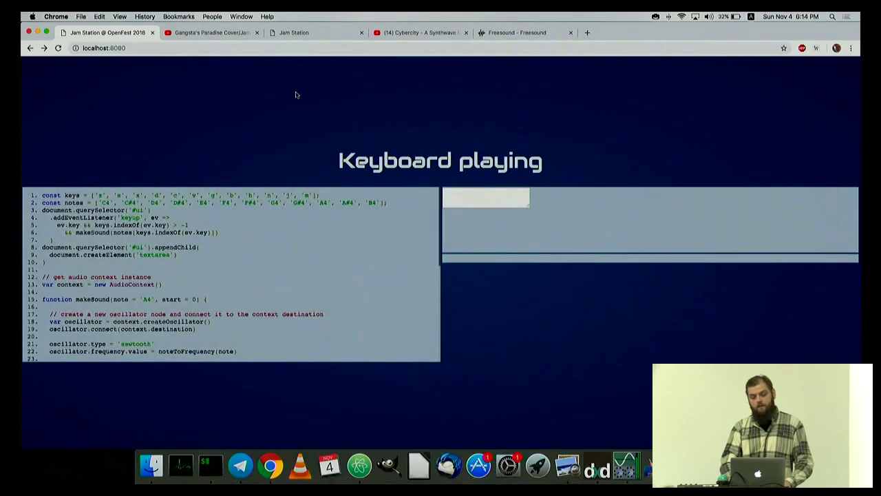
{"action": "key", "text": "Right"}
{"action": "key", "text": "Down"}
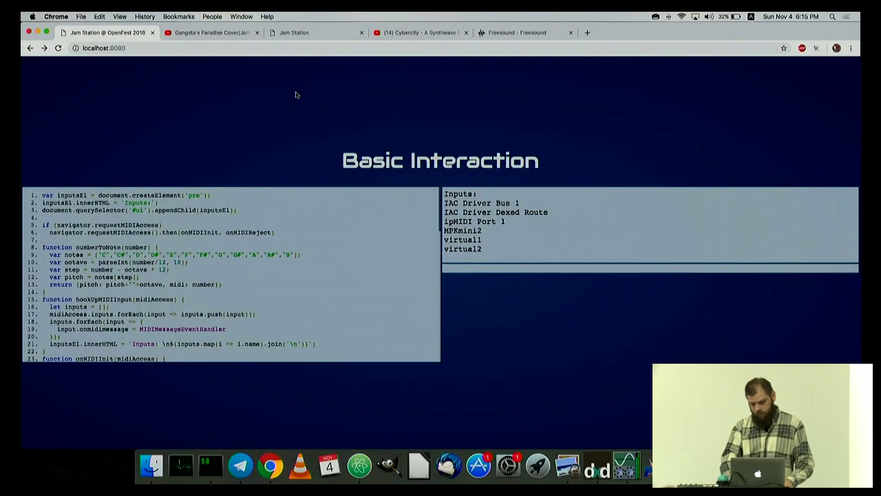
{"action": "key", "text": "Up"}
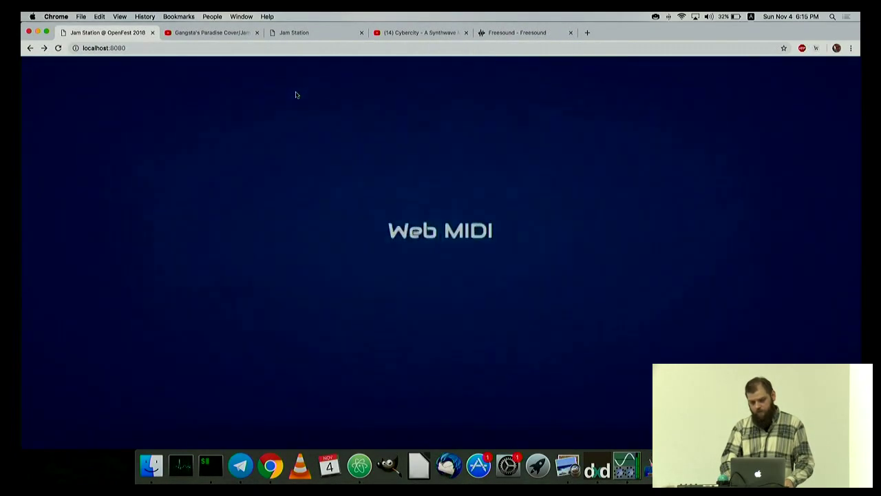
{"action": "key", "text": "Right"}
{"action": "key", "text": "Down"}
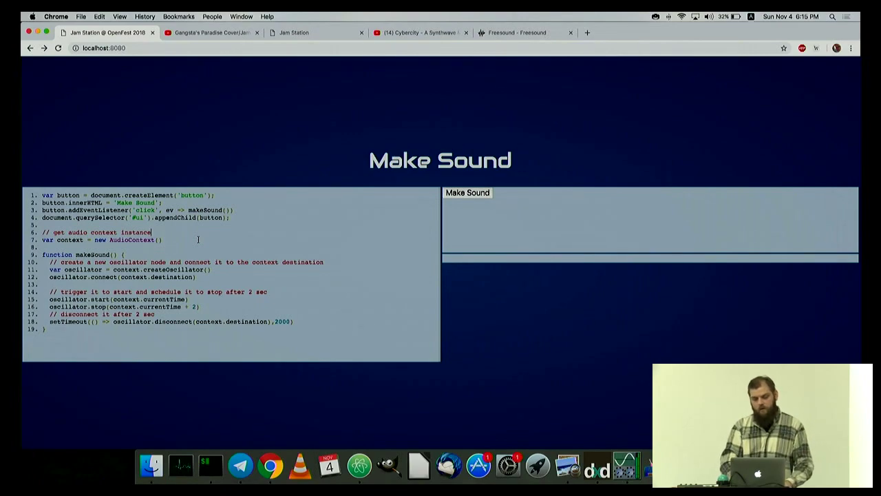
{"action": "key", "text": "Right"}
{"action": "key", "text": "Right"}
{"action": "key", "text": "Right"}
{"action": "key", "text": "Right"}
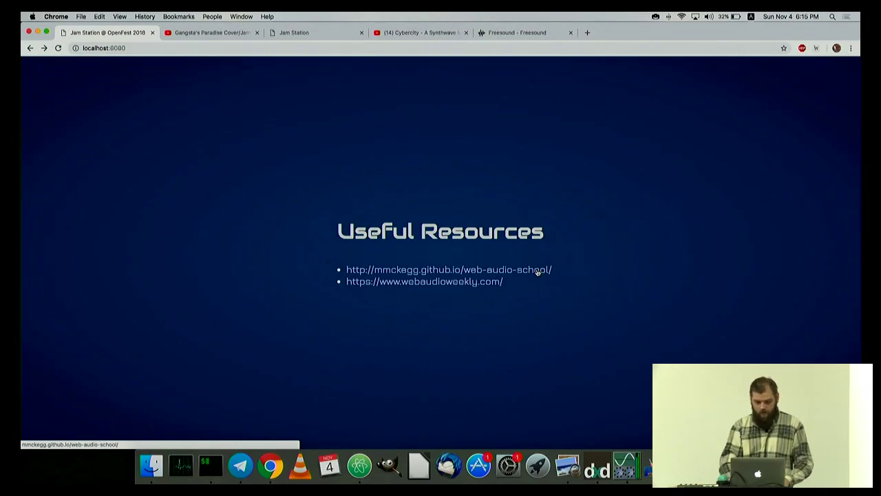
{"action": "key", "text": "Right"}
{"action": "key", "text": "Right"}
{"action": "key", "text": "Right"}
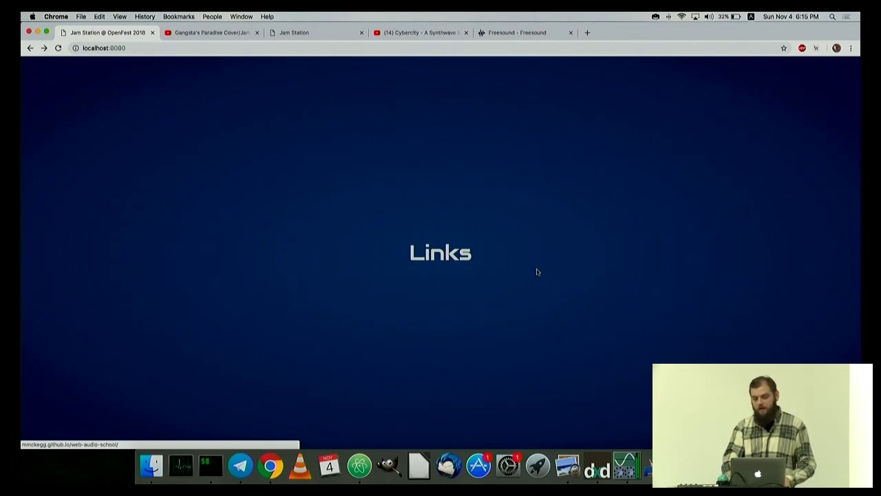
{"action": "key", "text": "Down"}
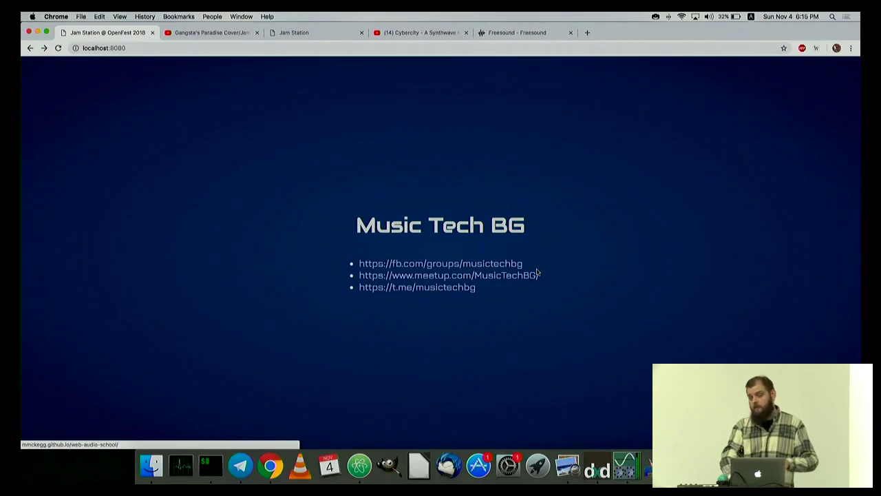
Load initlab.org in a new browser tab
{"action": "left_click", "coordinate": [587, 33]}
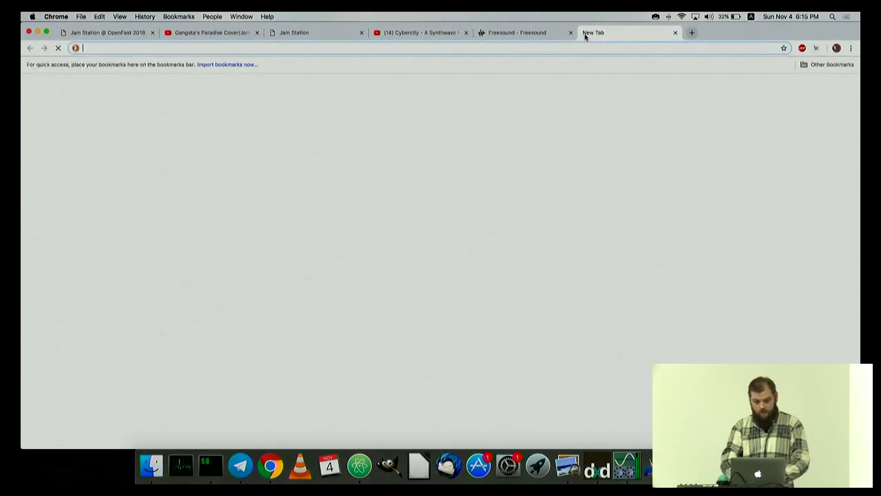
{"action": "type", "text": "initlab.org/"}
{"action": "key", "text": "Delete"}
{"action": "key", "text": "Return"}
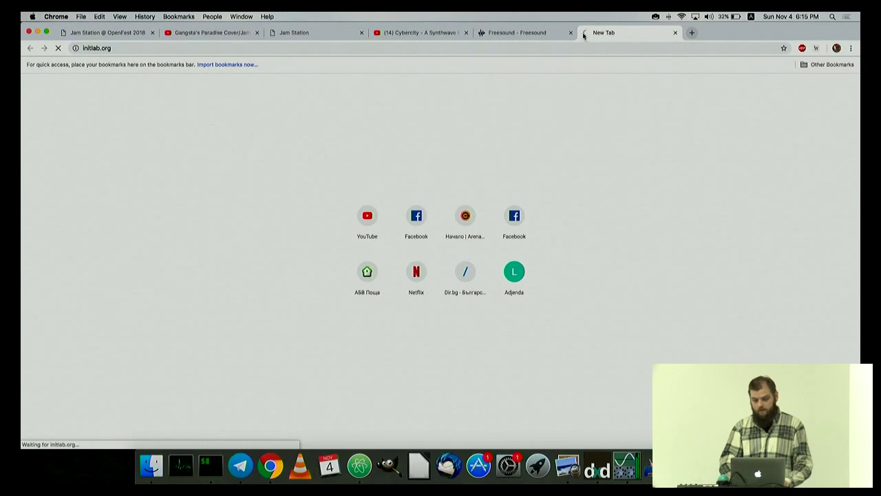
Zoom the slides to 175% and move between the Other and Music Tech BG slides
{"action": "left_click", "coordinate": [131, 32]}
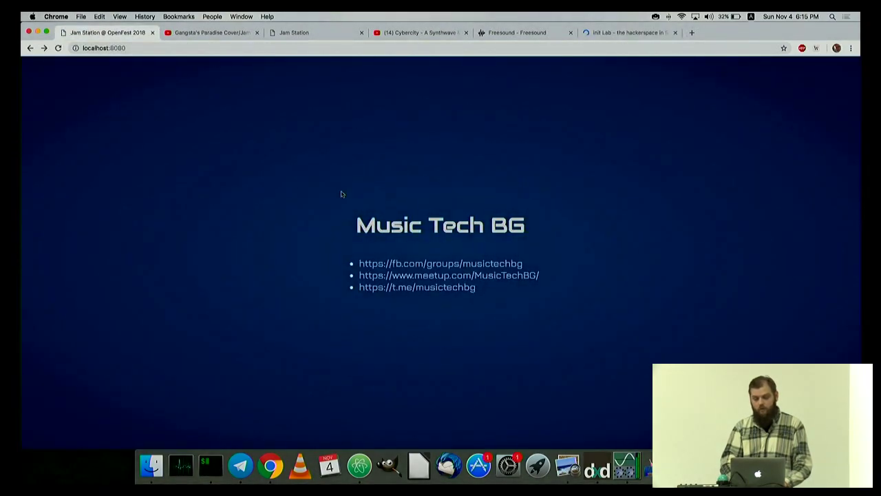
{"action": "key", "text": "super+plus"}
{"action": "key", "text": "super+plus"}
{"action": "key", "text": "super+plus"}
{"action": "key", "text": "super+plus"}
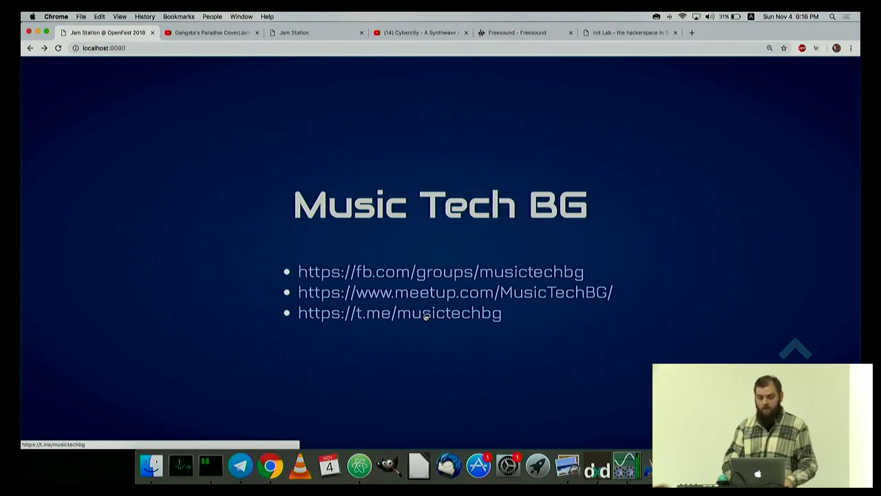
{"action": "key", "text": "Right"}
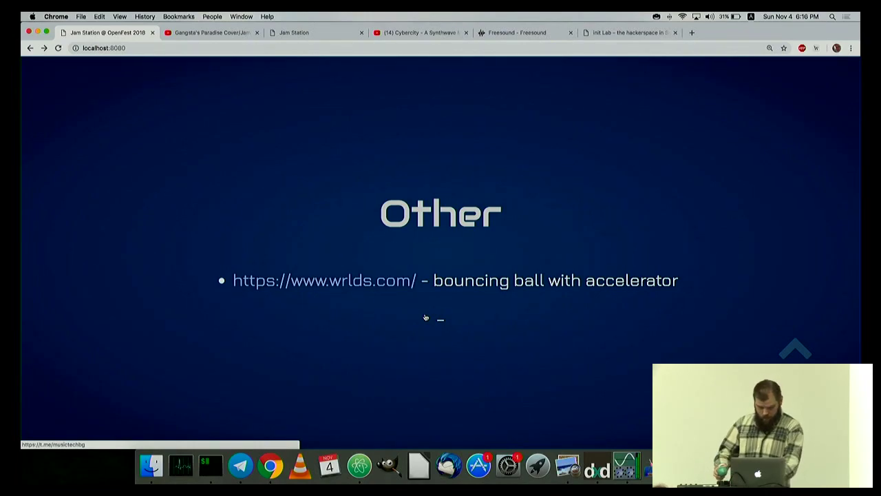
{"action": "key", "text": "Right"}
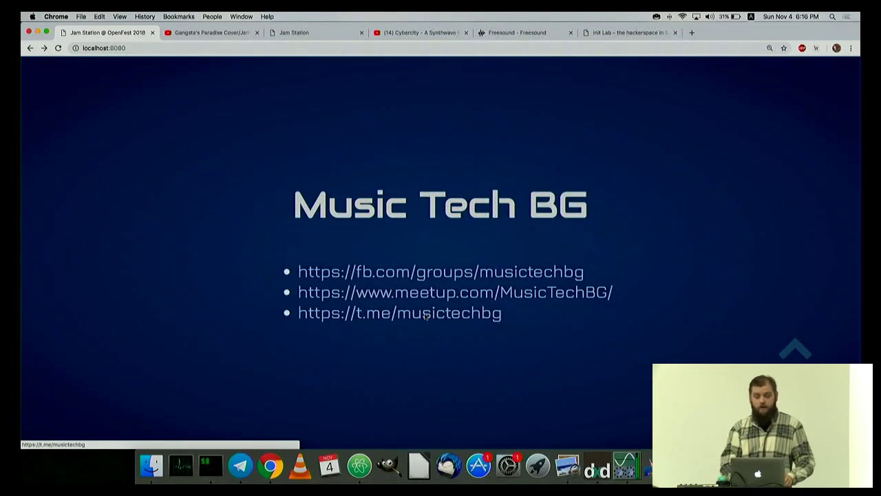
{"action": "key", "text": "Left"}
Pick the slides.md Atom window in Mission Control and scroll to the Links section
{"action": "key", "text": "super+Tab"}
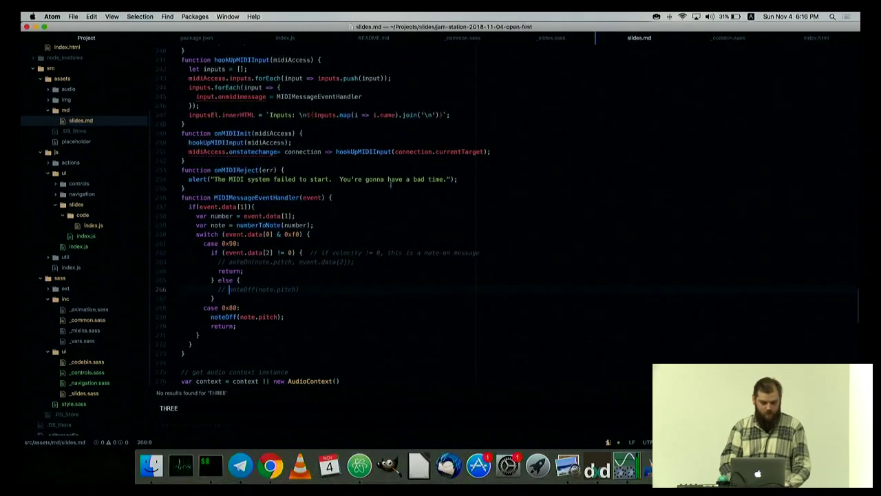
{"action": "key", "text": "ctrl+Up"}
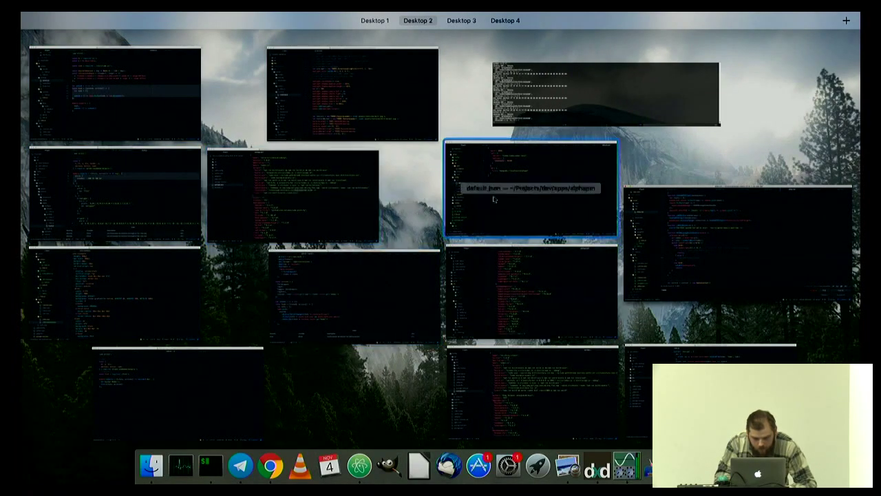
{"action": "left_click", "coordinate": [675, 238]}
{"action": "scroll", "coordinate": [260, 237], "scroll_direction": "down", "scroll_amount": 2}
{"action": "scroll", "coordinate": [259, 237], "scroll_direction": "down", "scroll_amount": 15}
{"action": "scroll", "coordinate": [261, 238], "scroll_direction": "down", "scroll_amount": 2}
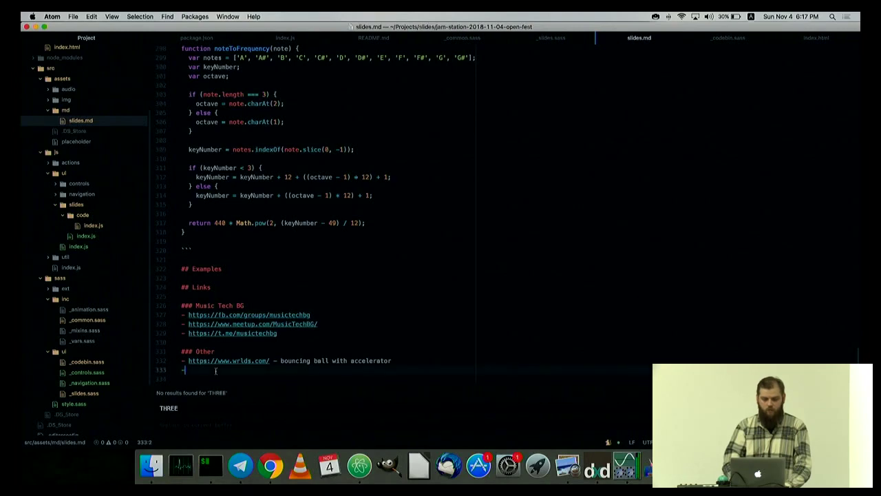
Add a '### Me' heading below the Other links with the first GitHub profile link
{"action": "key", "text": "Return"}
{"action": "key", "text": "Return"}
{"action": "type", "text": "### Me"}
{"action": "key", "text": "Return"}
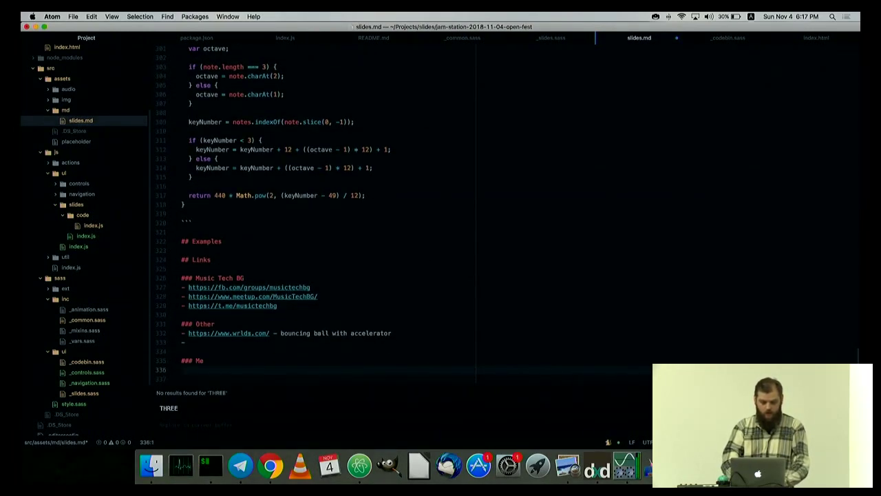
{"action": "type", "text": "https://github.com."}
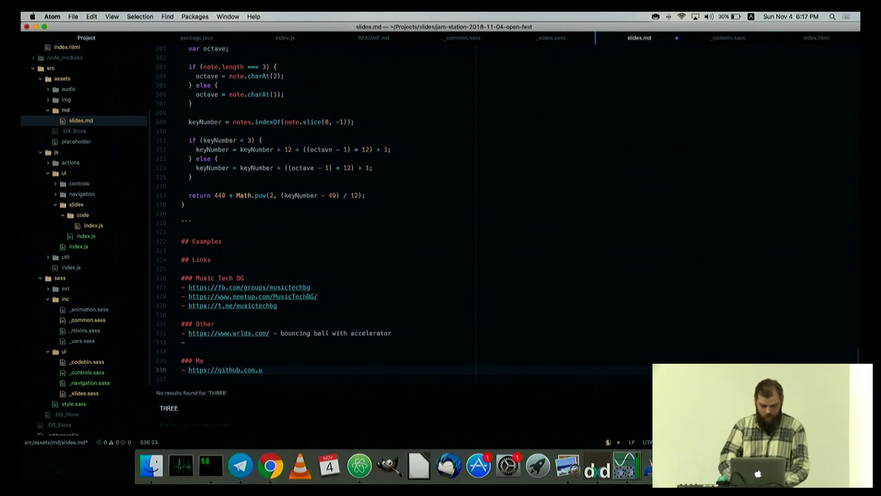
{"action": "type", "text": "alex-"}
{"action": "type", "text": "ilan"}
{"action": "key", "text": "Tab"}
{"action": "key", "text": "Return"}
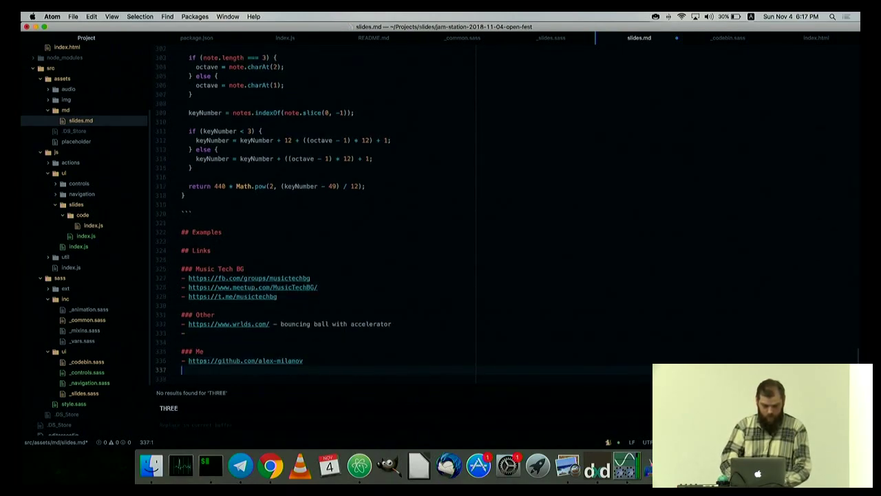
{"action": "type", "text": "- "}
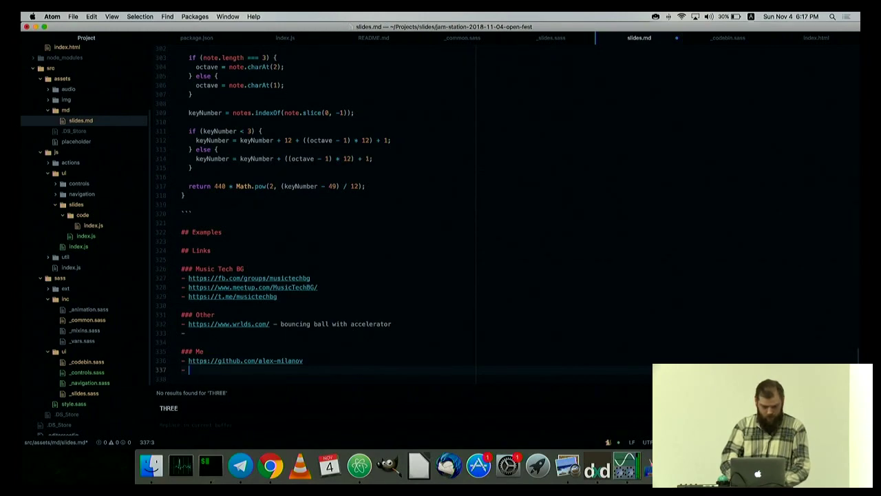
{"action": "type", "text": "alex_milanov_"}
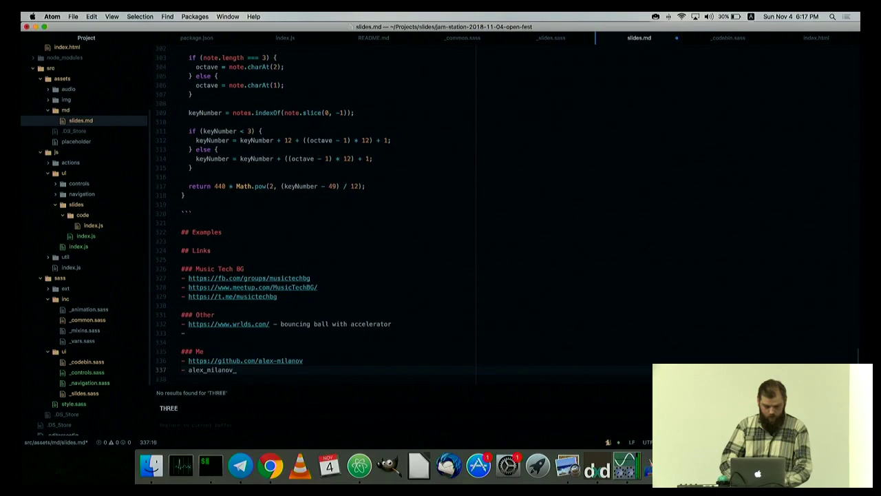
{"action": "key", "text": "Home"}
{"action": "key", "text": "Right"}
{"action": "key", "text": "Right"}
{"action": "type", "text": "twitter:"}
{"action": "key", "text": "End"}
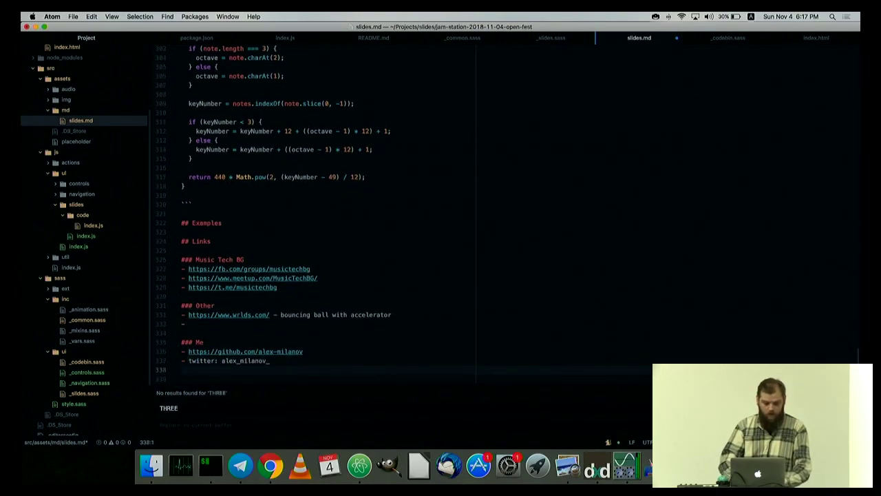
Add a second GitHub link bullet, a copy of the first changed to the iblokz profile
{"action": "key", "text": "Up"}
{"action": "key", "text": "Home"}
{"action": "key", "text": "Right"}
{"action": "key", "text": "Right"}
{"action": "key", "text": "shift+End"}
{"action": "key", "text": "super+c"}
{"action": "key", "text": "End"}
{"action": "key", "text": "Return"}
{"action": "type", "text": "-"}
{"action": "key", "text": "super+v"}
{"action": "key", "text": "alt+BackSpace"}
{"action": "key", "text": "BackSpace"}
{"action": "key", "text": "alt+BackSpace"}
{"action": "type", "text": "i"}
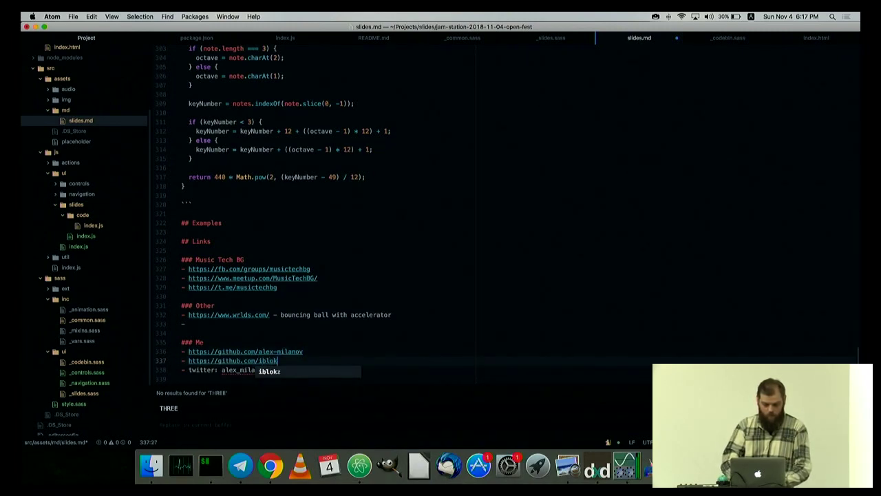
{"action": "type", "text": "blokz"}
Add a bullet for the jam-station repo at github.com/alex-milanov, then return to Chrome
{"action": "key", "text": "Down"}
{"action": "key", "text": "Return"}
{"action": "type", "text": "- "}
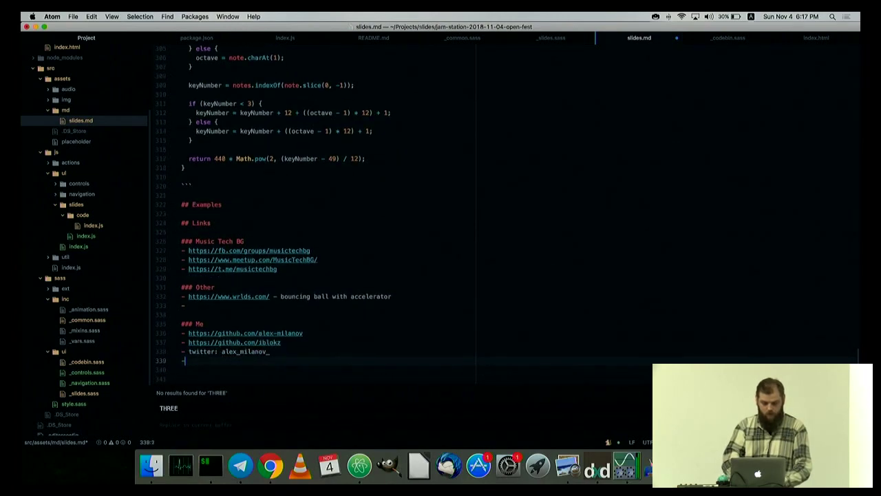
{"action": "type", "text": "https://github"}
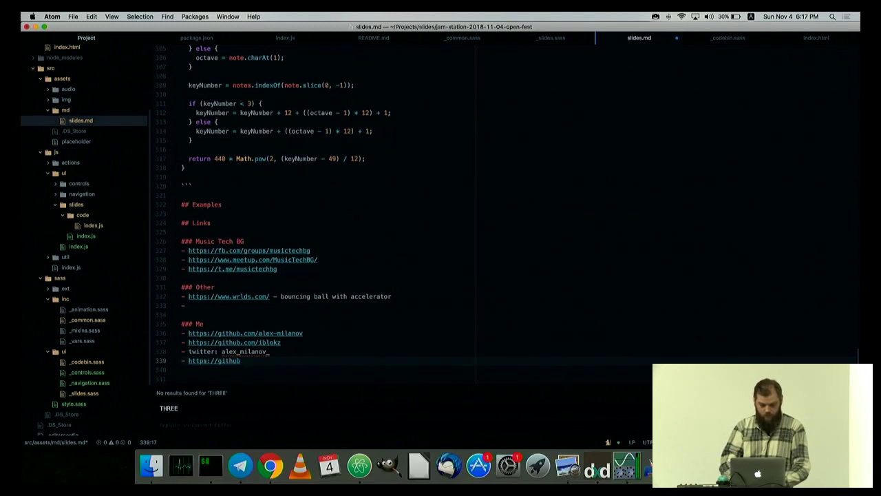
{"action": "type", "text": ".com/alex-milanov/j"}
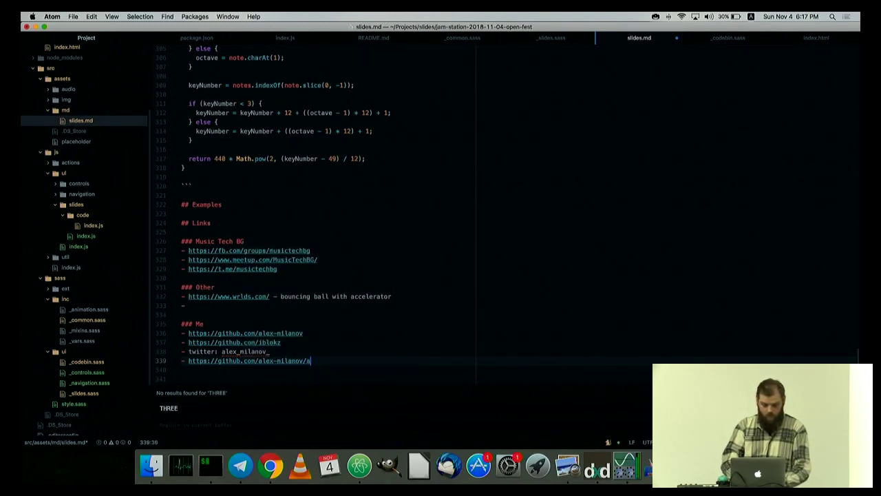
{"action": "type", "text": "am-station"}
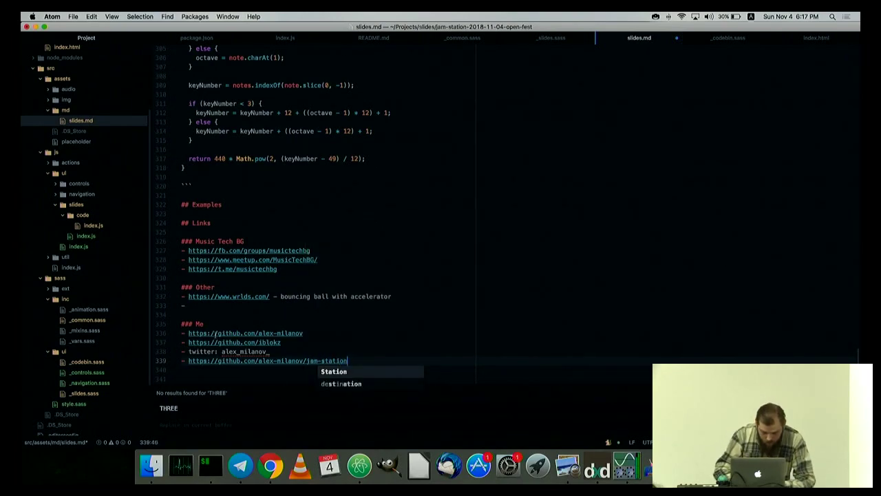
{"action": "left_click", "coordinate": [235, 334]}
{"action": "scroll", "coordinate": [236, 334], "scroll_direction": "up", "scroll_amount": 1}
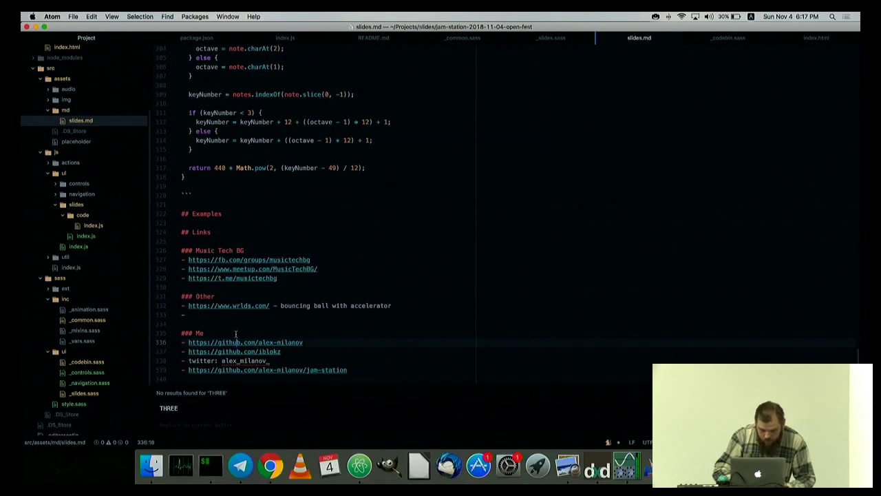
{"action": "key", "text": "super+Tab"}
{"action": "key", "text": "Right"}
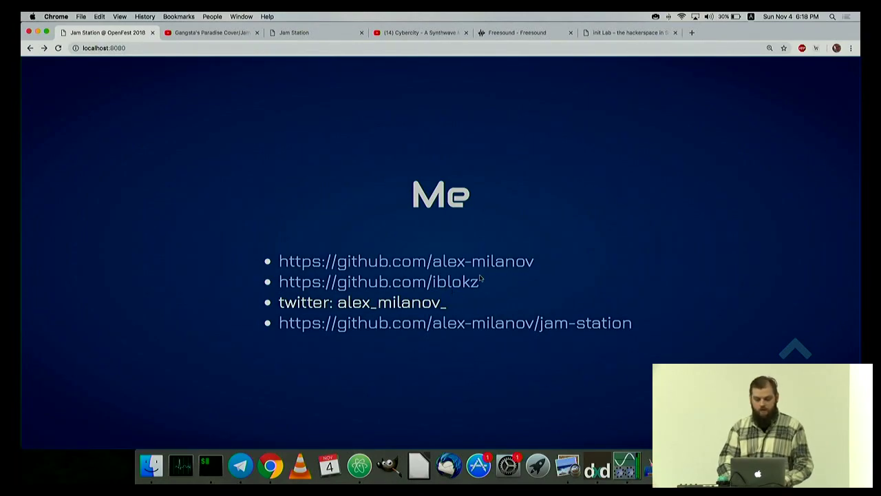
{"action": "key", "text": "Up"}
{"action": "key", "text": "Down"}
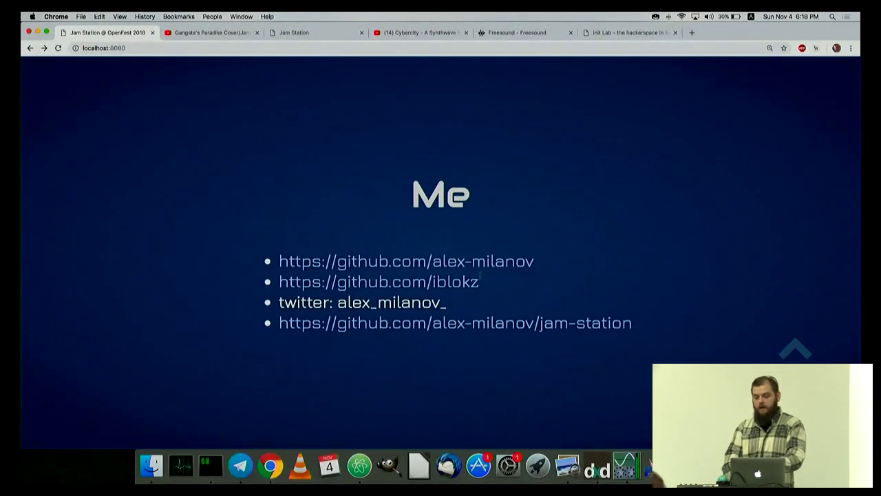